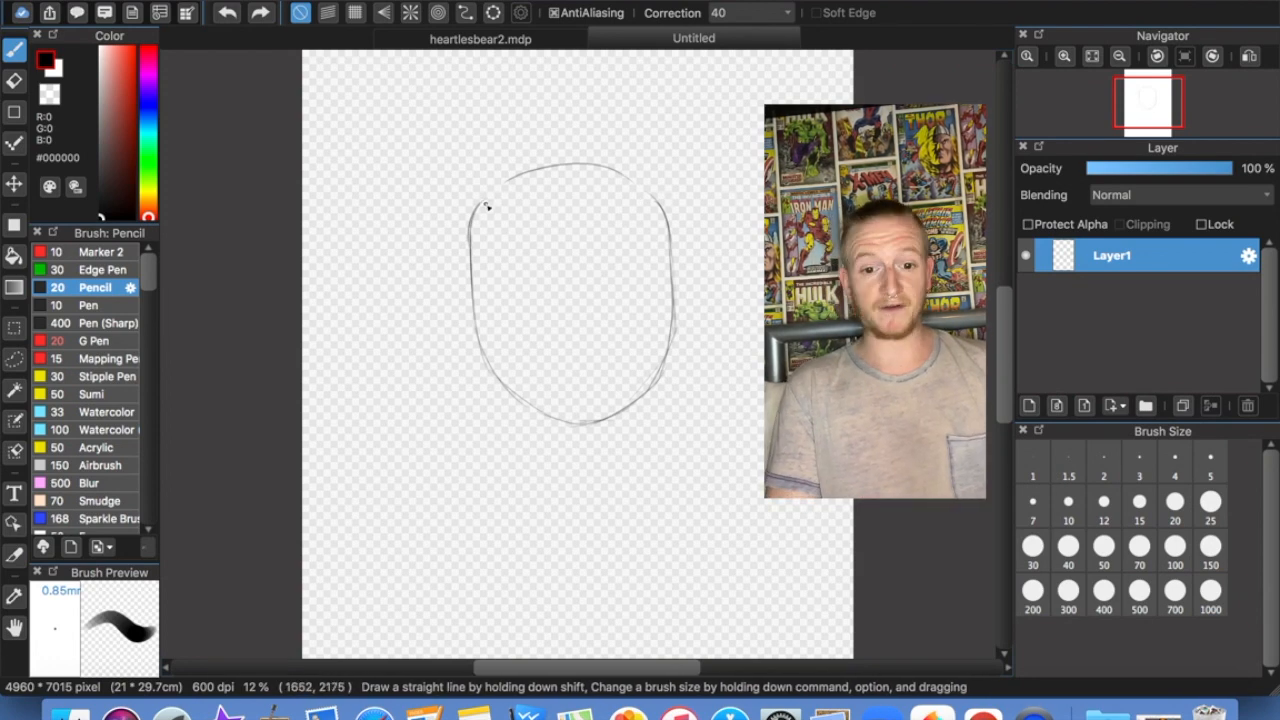
Sketch over the rounded bear head outline with the Pencil, building up both sides, the chin and the top
left_click_drag(468, 229, 478, 359)
mouse_move(475, 294)
left_mouse_down()
mouse_move(478, 346)
mouse_move(516, 405)
mouse_move(501, 379)
mouse_move(571, 426)
mouse_move(547, 419)
mouse_move(599, 421)
mouse_move(664, 366)
mouse_move(644, 400)
mouse_move(673, 302)
mouse_move(663, 366)
mouse_move(673, 313)
mouse_move(666, 209)
left_mouse_up()
left_click_drag(672, 258, 656, 198)
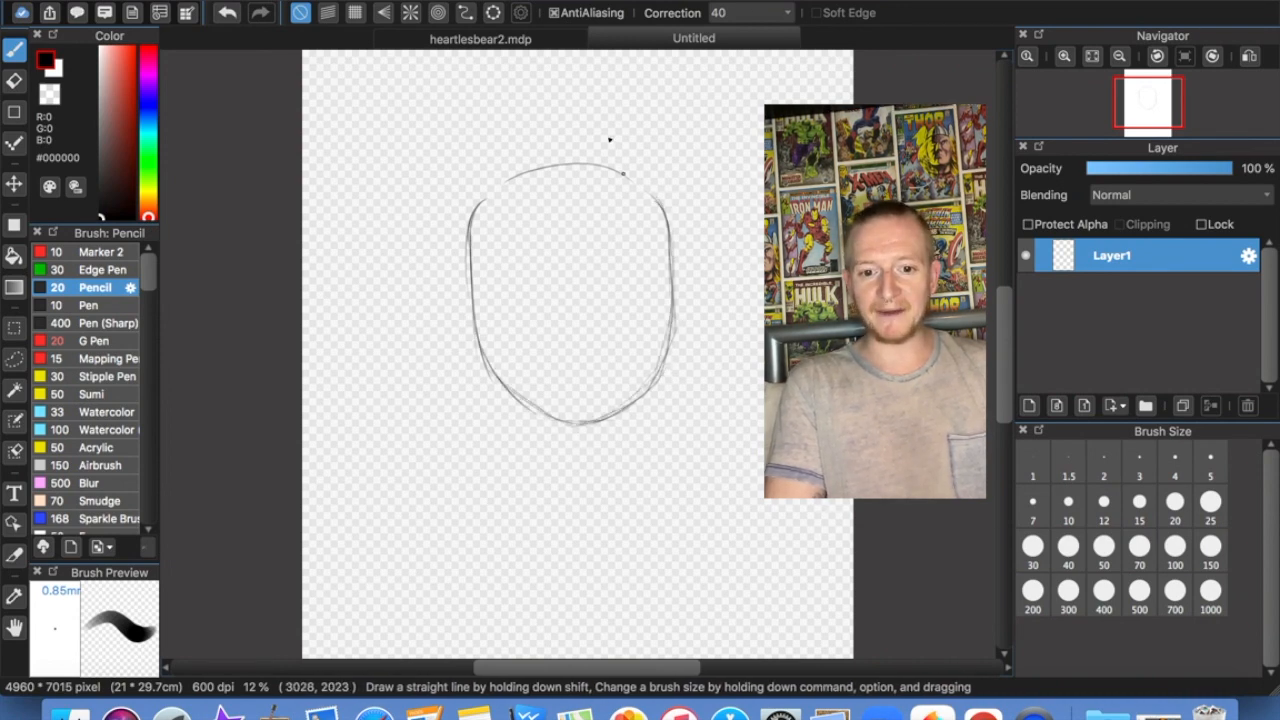
left_click_drag(528, 166, 620, 170)
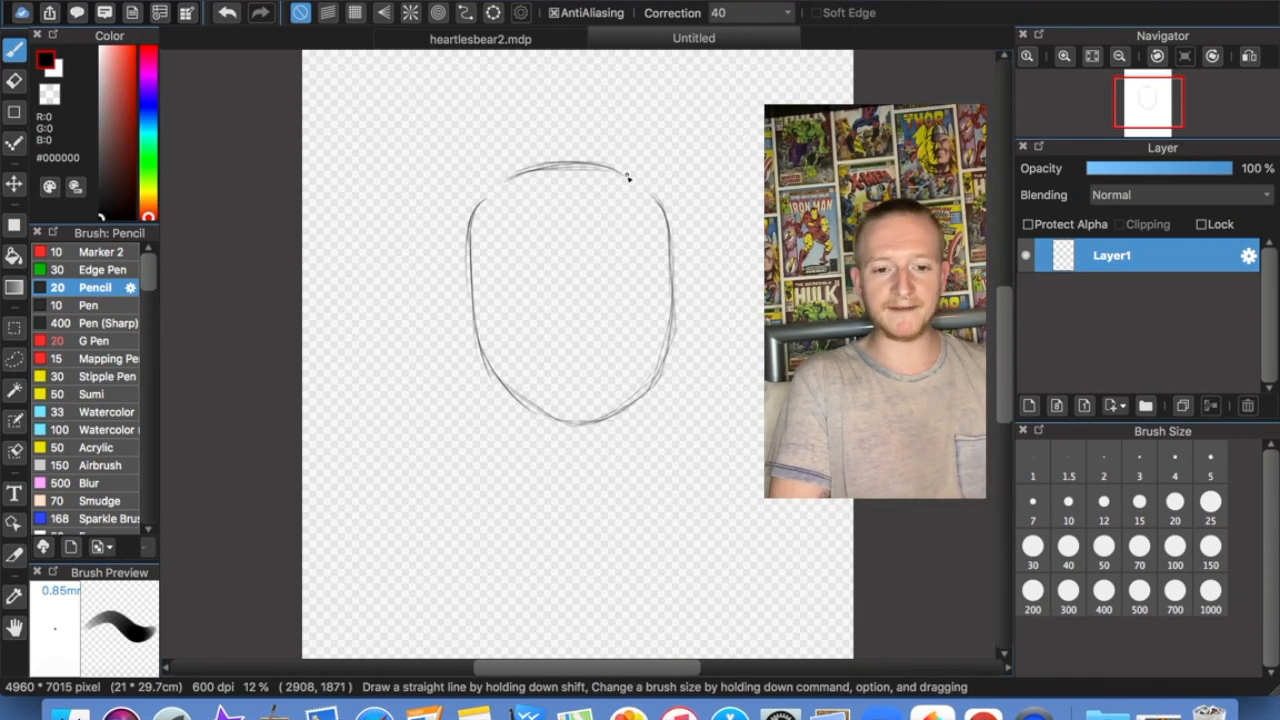
left_click_drag(530, 170, 590, 164)
mouse_move(484, 201)
left_mouse_down()
mouse_move(480, 326)
mouse_move(488, 369)
mouse_move(520, 398)
left_mouse_up()
Sketch two rounded ears at the upper corners of the bear's head
mouse_move(519, 166)
left_mouse_down()
mouse_move(496, 117)
mouse_move(455, 154)
mouse_move(463, 137)
mouse_move(452, 173)
mouse_move(470, 214)
left_mouse_up()
mouse_move(466, 140)
left_mouse_down()
mouse_move(494, 121)
mouse_move(527, 172)
left_mouse_up()
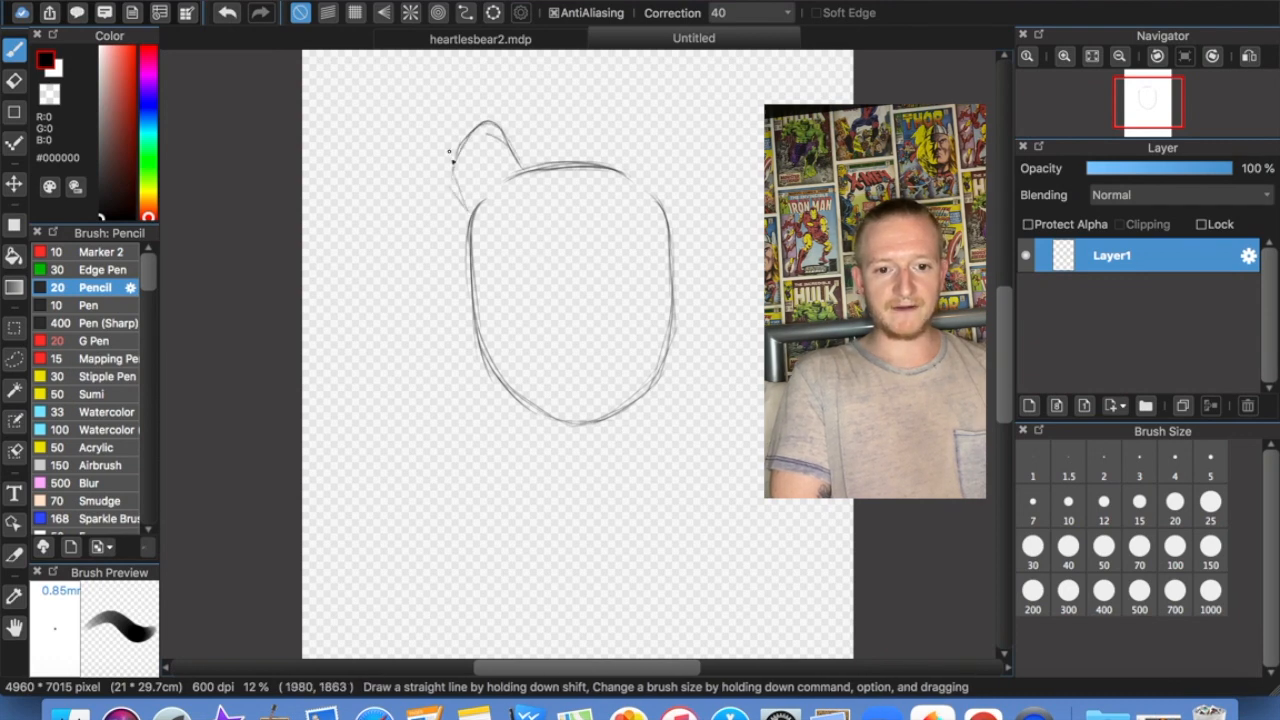
mouse_move(617, 166)
left_mouse_down()
mouse_move(626, 114)
mouse_move(677, 168)
mouse_move(674, 152)
mouse_move(634, 150)
mouse_move(618, 166)
mouse_move(627, 122)
mouse_move(657, 139)
left_mouse_up()
mouse_move(610, 167)
left_mouse_down()
mouse_move(621, 136)
mouse_move(674, 145)
mouse_move(676, 168)
left_mouse_up()
left_click_drag(670, 162, 666, 216)
mouse_move(666, 216)
left_mouse_down()
mouse_move(680, 169)
mouse_move(648, 124)
mouse_move(622, 149)
mouse_move(655, 131)
mouse_move(666, 221)
mouse_move(675, 178)
left_mouse_up()
Sketch crossing vertical and horizontal face guidelines, and place two round eyes and a small nose along them
left_click_drag(566, 185, 577, 397)
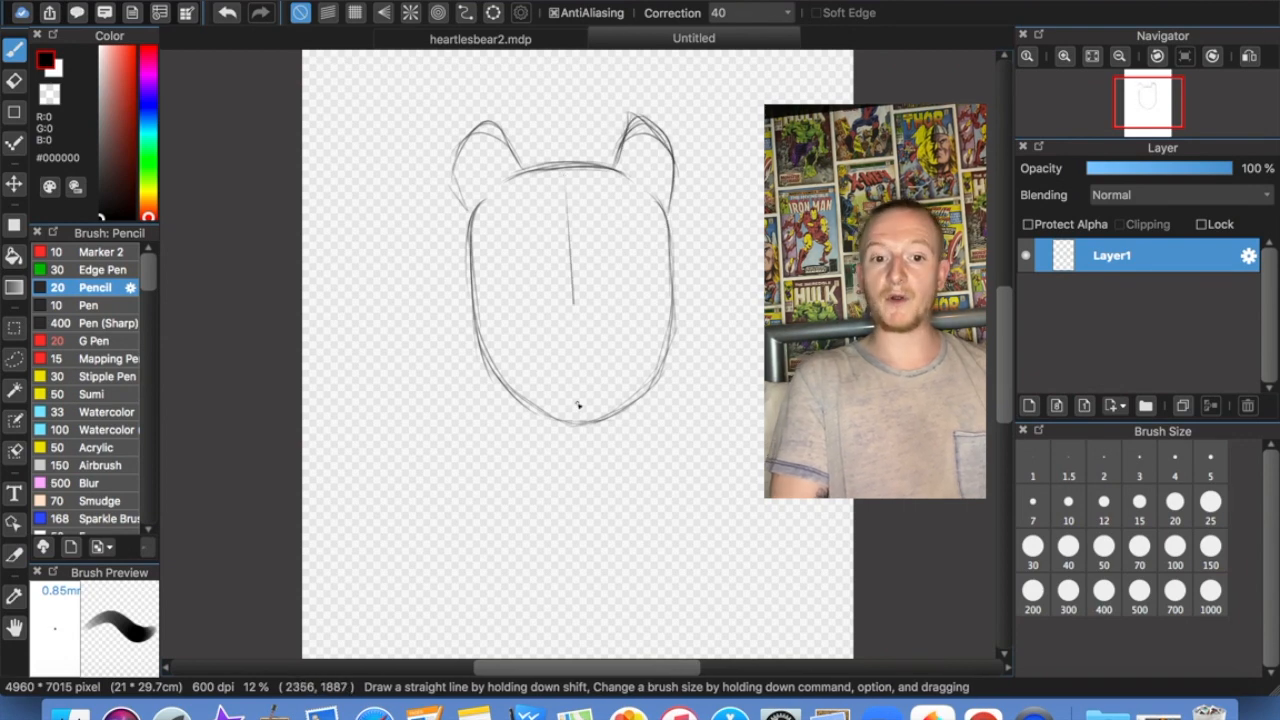
left_click_drag(497, 290, 605, 282)
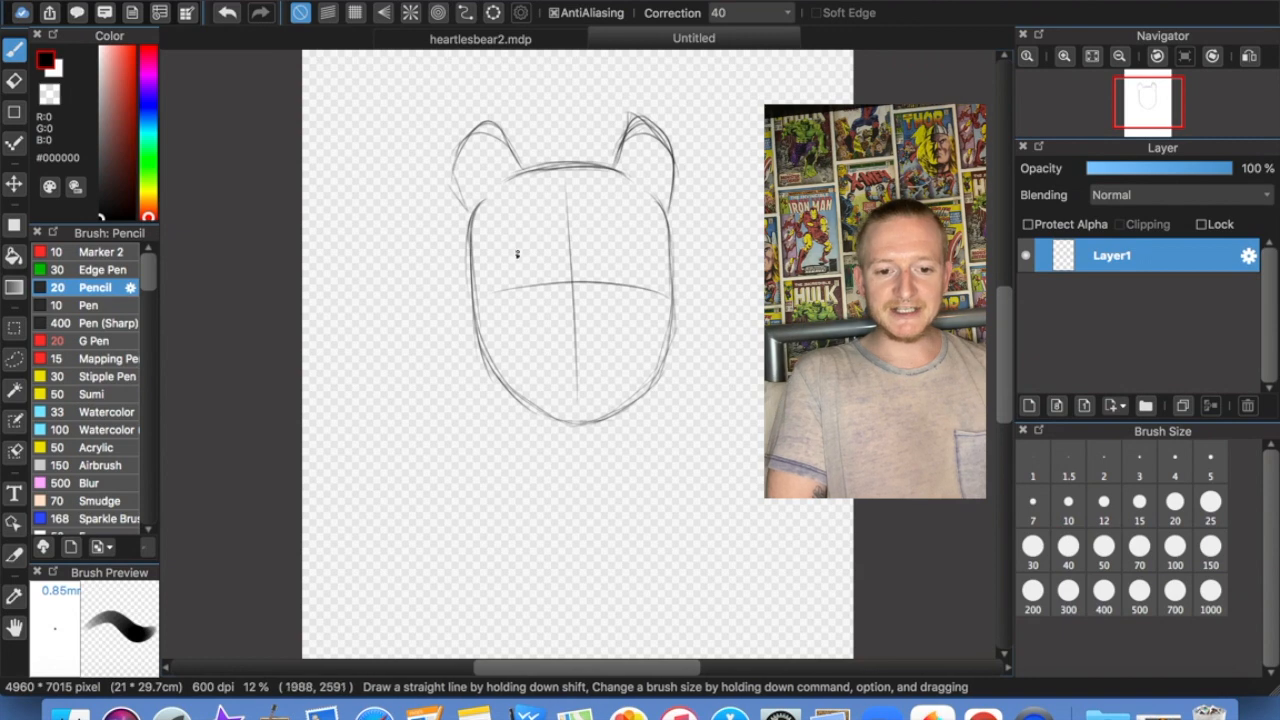
mouse_move(494, 260)
left_mouse_down()
mouse_move(531, 241)
mouse_move(549, 254)
mouse_move(527, 292)
left_mouse_up()
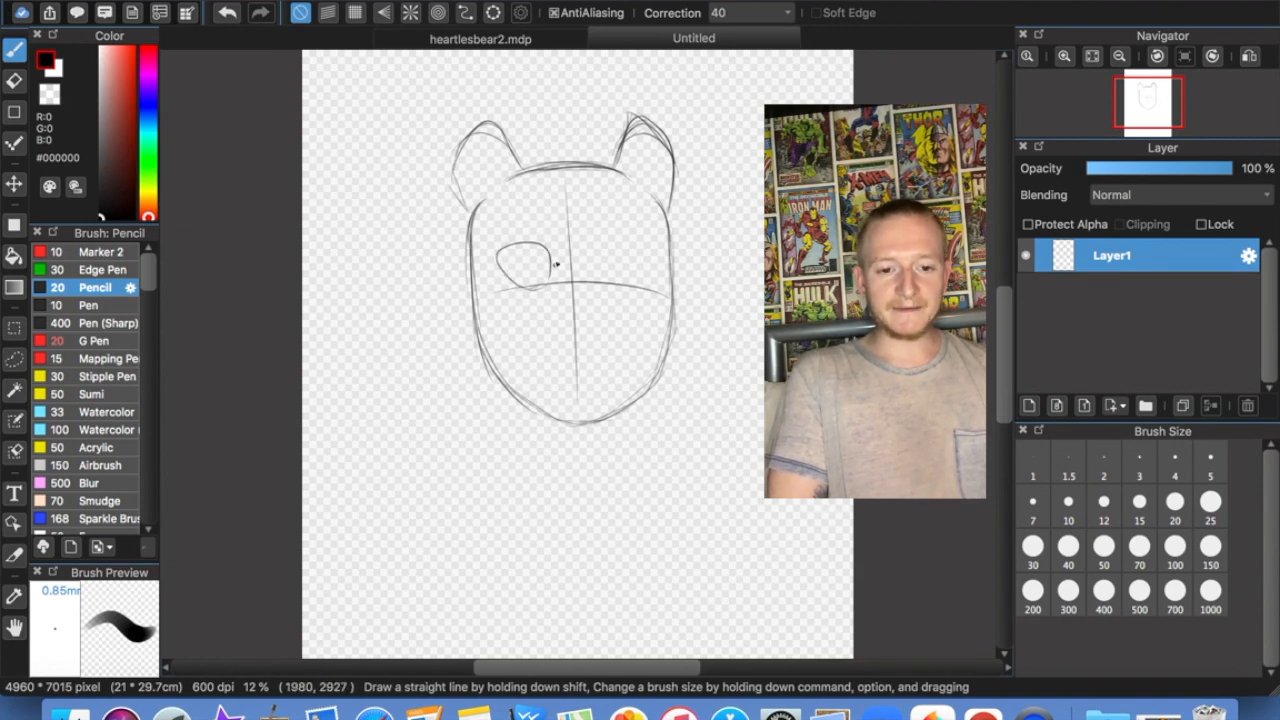
mouse_move(601, 246)
left_mouse_down()
mouse_move(648, 250)
mouse_move(638, 288)
mouse_move(609, 285)
mouse_move(591, 243)
mouse_move(641, 248)
mouse_move(639, 286)
mouse_move(607, 272)
mouse_move(591, 242)
mouse_move(612, 282)
mouse_move(639, 257)
mouse_move(559, 297)
left_mouse_up()
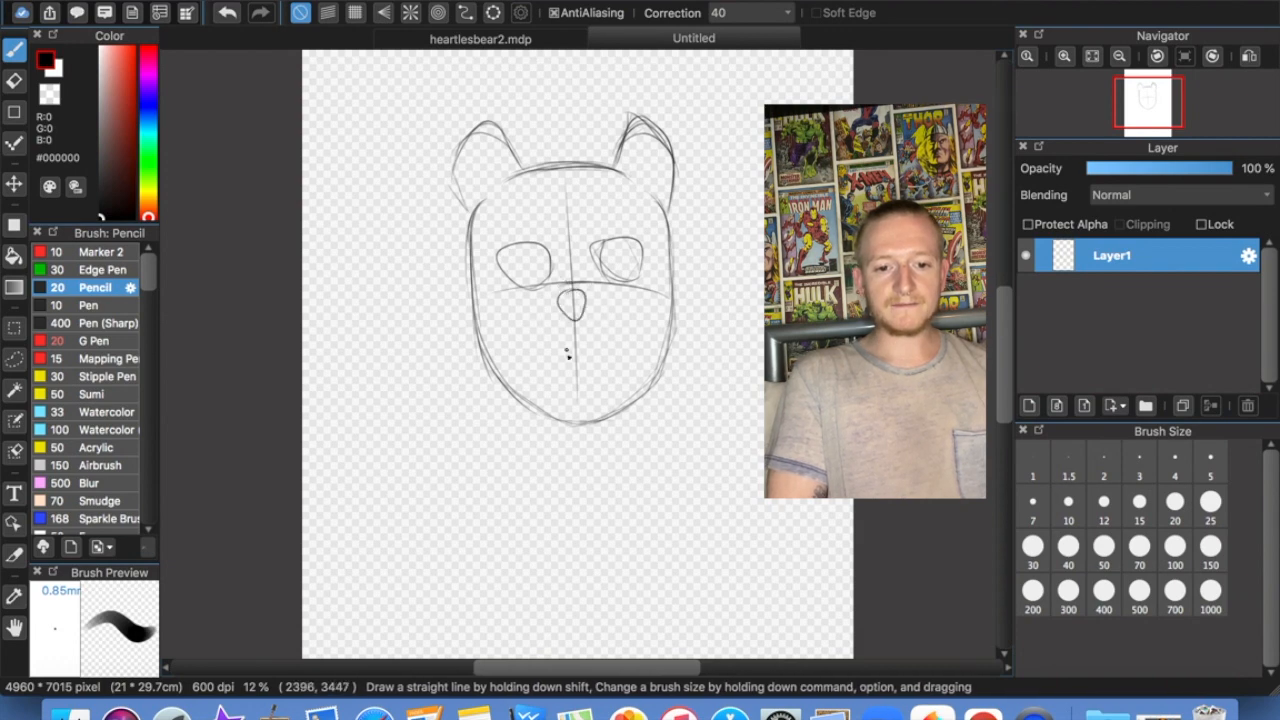
Sketch a short curved mouth, an upper eyelid line over each eye and slanted eyebrows
left_click_drag(564, 355, 590, 363)
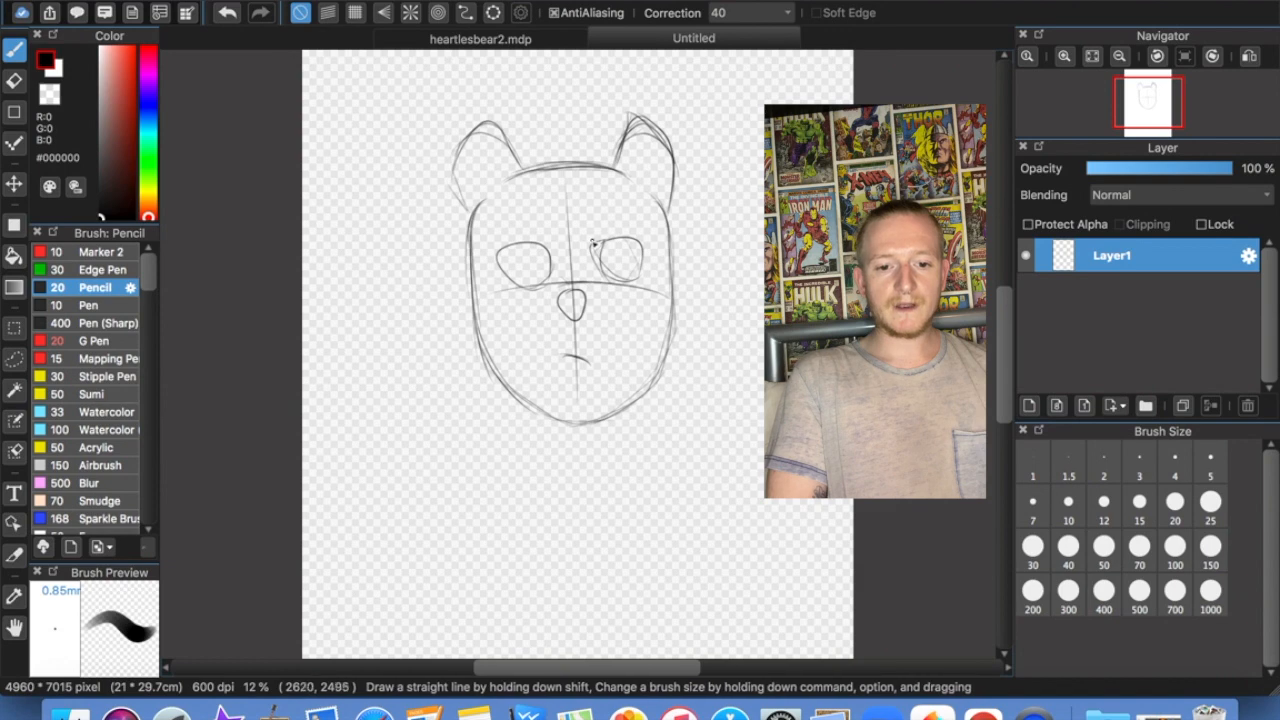
left_click_drag(598, 239, 635, 232)
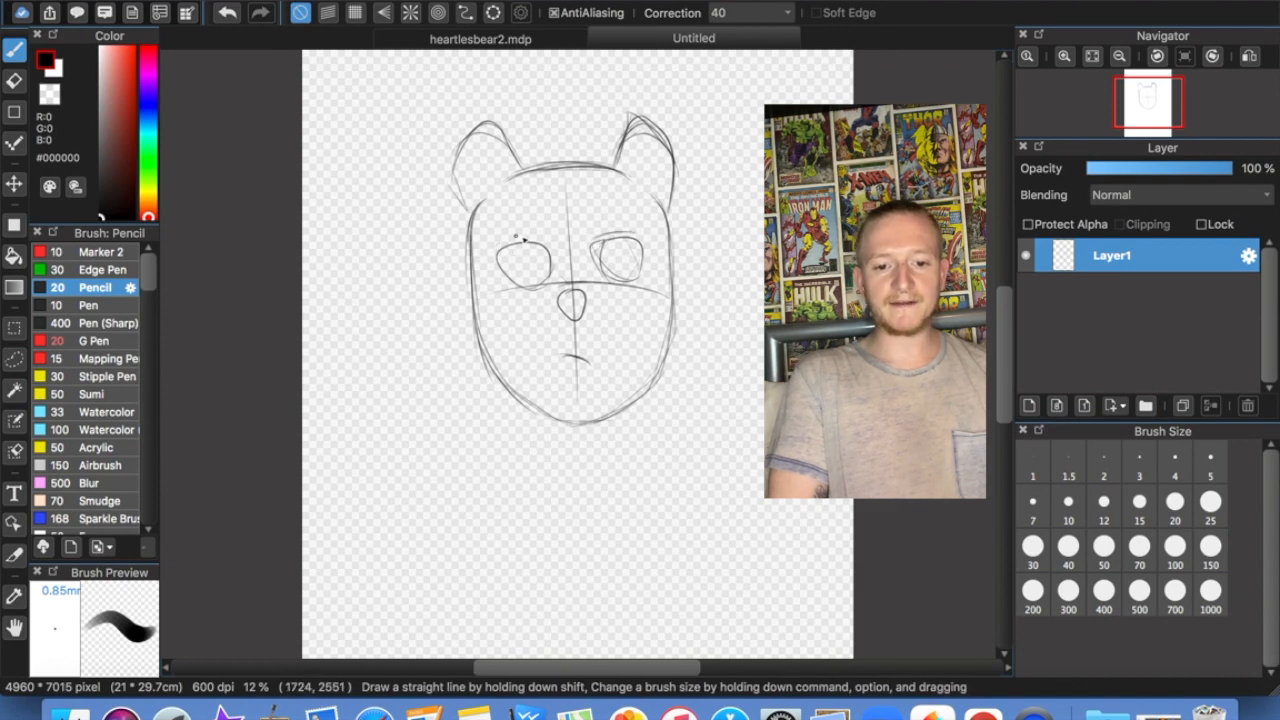
mouse_move(492, 217)
left_mouse_down()
mouse_move(539, 189)
mouse_move(520, 209)
mouse_move(642, 222)
left_mouse_up()
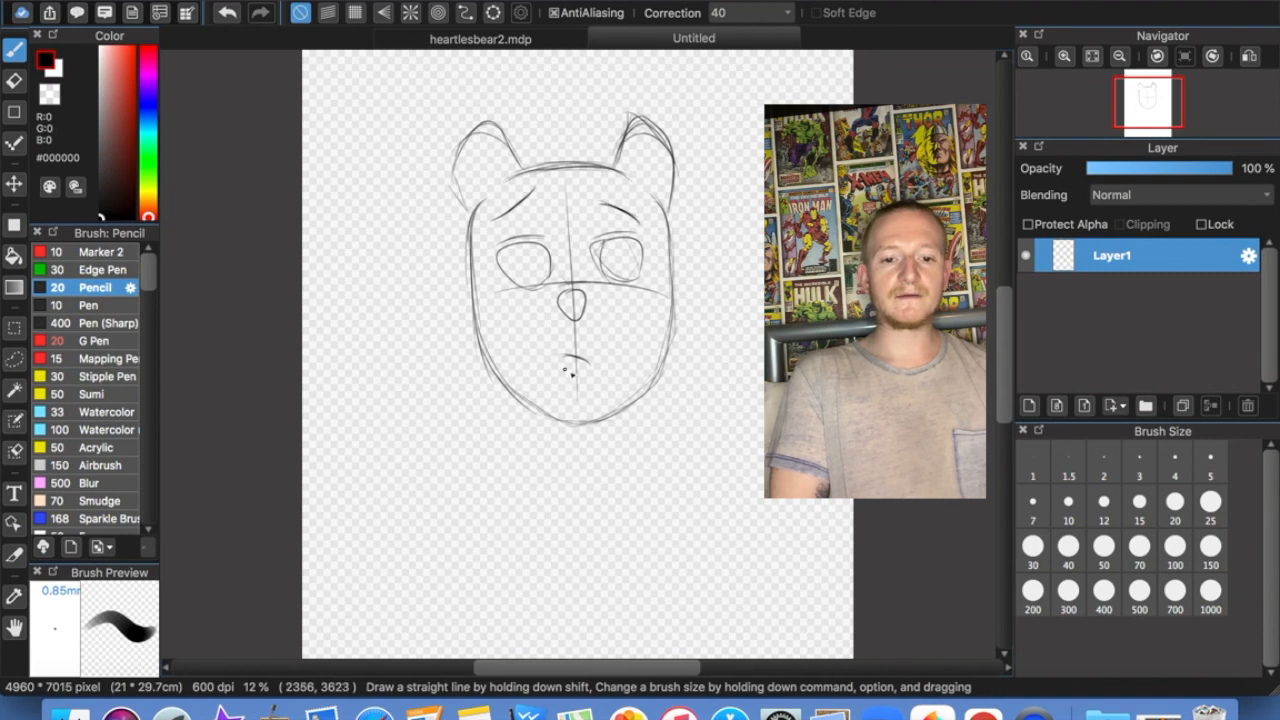
Sketch the curved shoulder and body lines down both sides below the head, doubling each stroke
left_click_drag(500, 392, 481, 515)
mouse_move(666, 368)
left_mouse_down()
mouse_move(704, 453)
mouse_move(703, 508)
left_mouse_up()
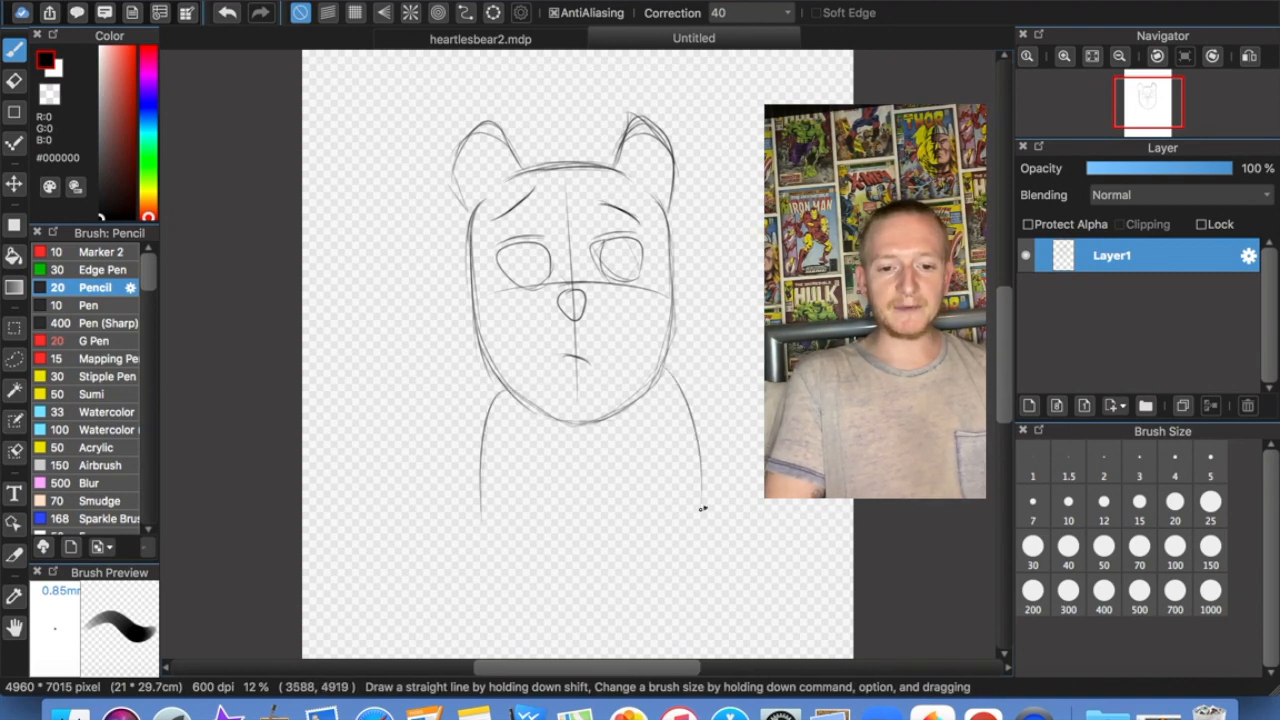
left_click_drag(662, 366, 698, 485)
left_click_drag(497, 391, 477, 488)
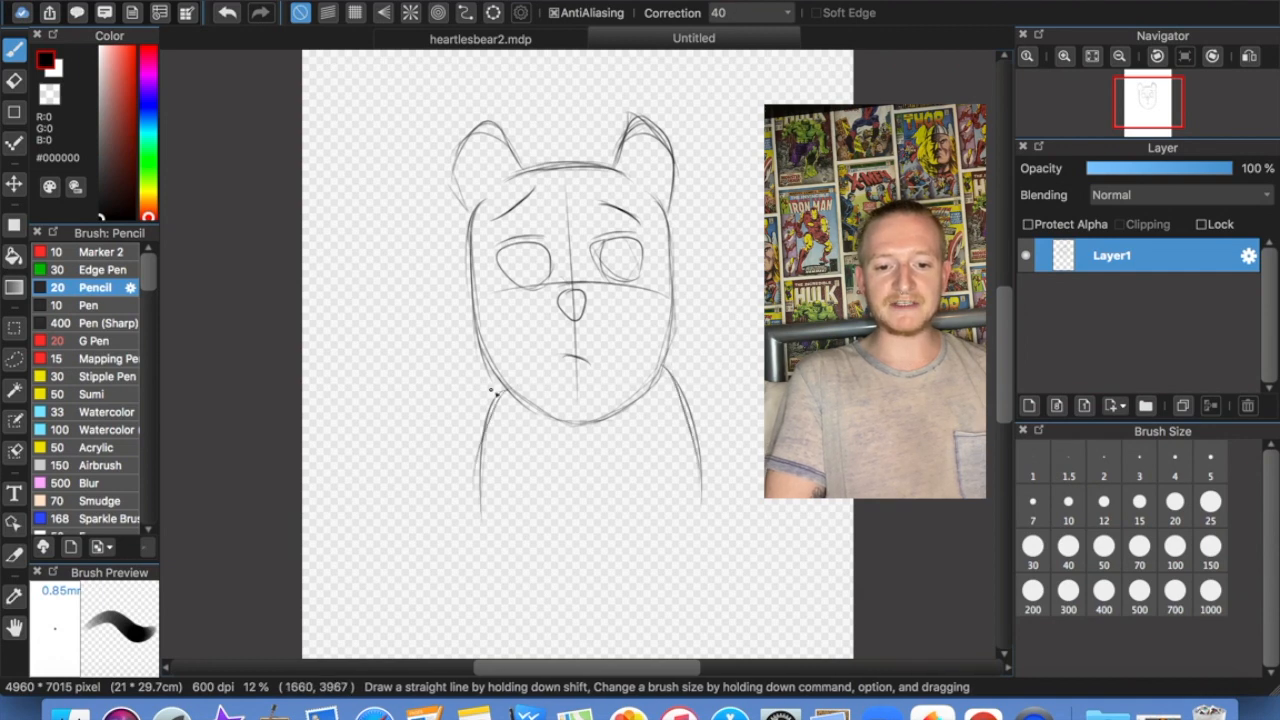
Extend the mouth into a lopsided curve and darken the nose and eye outlines with extra strokes
left_click_drag(552, 347, 591, 362)
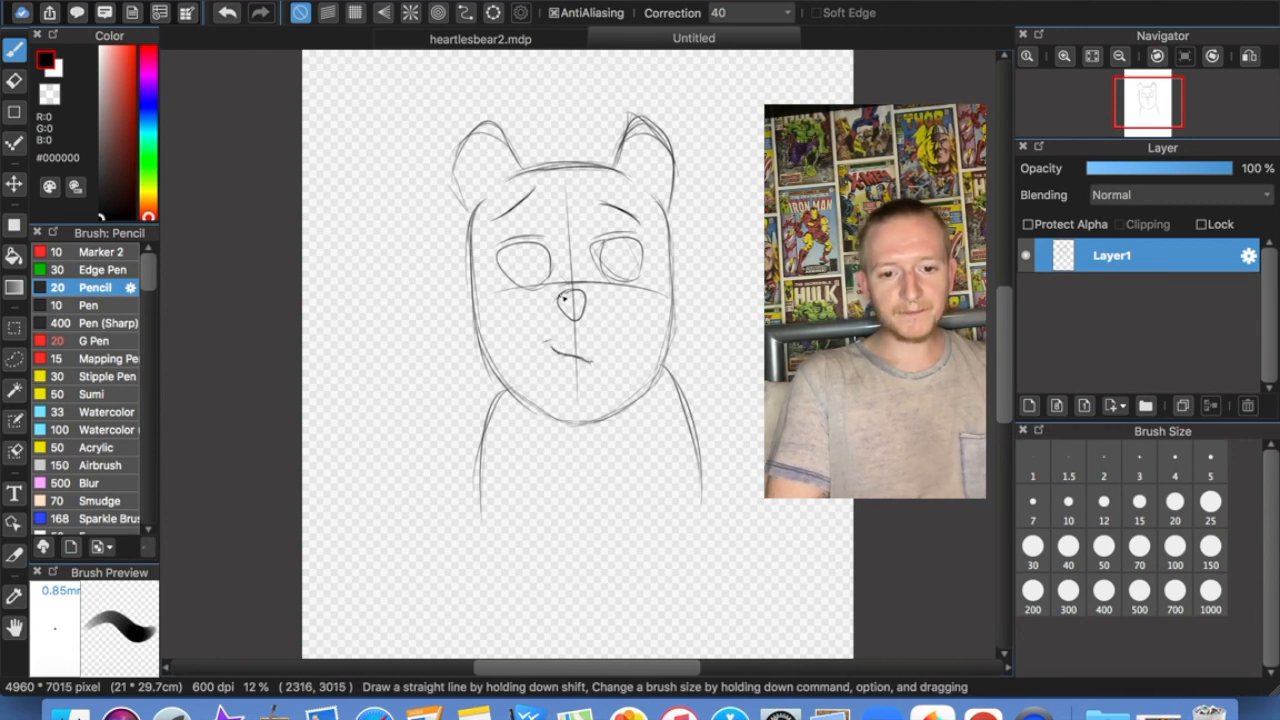
mouse_move(557, 301)
left_mouse_down()
mouse_move(573, 320)
mouse_move(582, 293)
mouse_move(579, 305)
mouse_move(562, 296)
left_mouse_up()
mouse_move(543, 243)
left_mouse_down()
mouse_move(500, 250)
mouse_move(526, 294)
mouse_move(557, 268)
mouse_move(550, 248)
mouse_move(600, 236)
mouse_move(596, 275)
mouse_move(624, 287)
mouse_move(648, 258)
mouse_move(615, 237)
left_mouse_up()
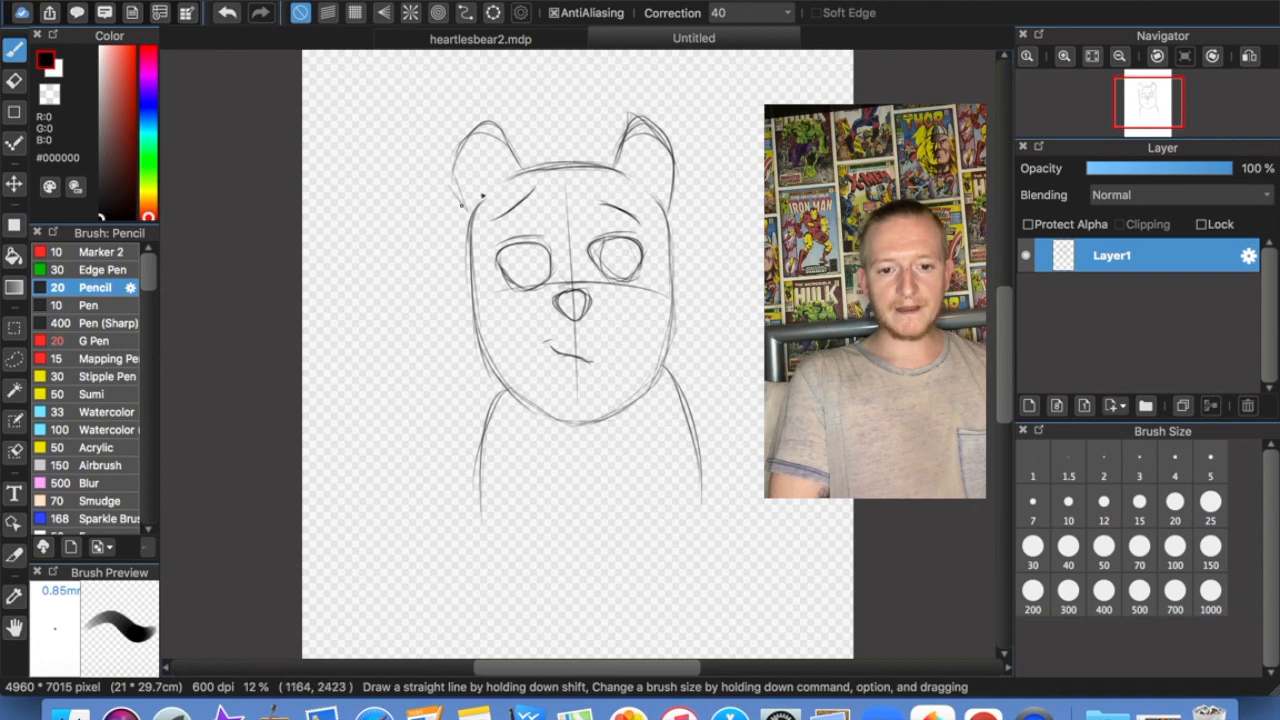
Add inner-ear pencil strokes inside the bear's ears
left_click_drag(484, 131, 497, 178)
left_click_drag(655, 141, 666, 169)
mouse_move(506, 164)
left_mouse_down()
mouse_move(491, 130)
mouse_move(466, 150)
left_mouse_up()
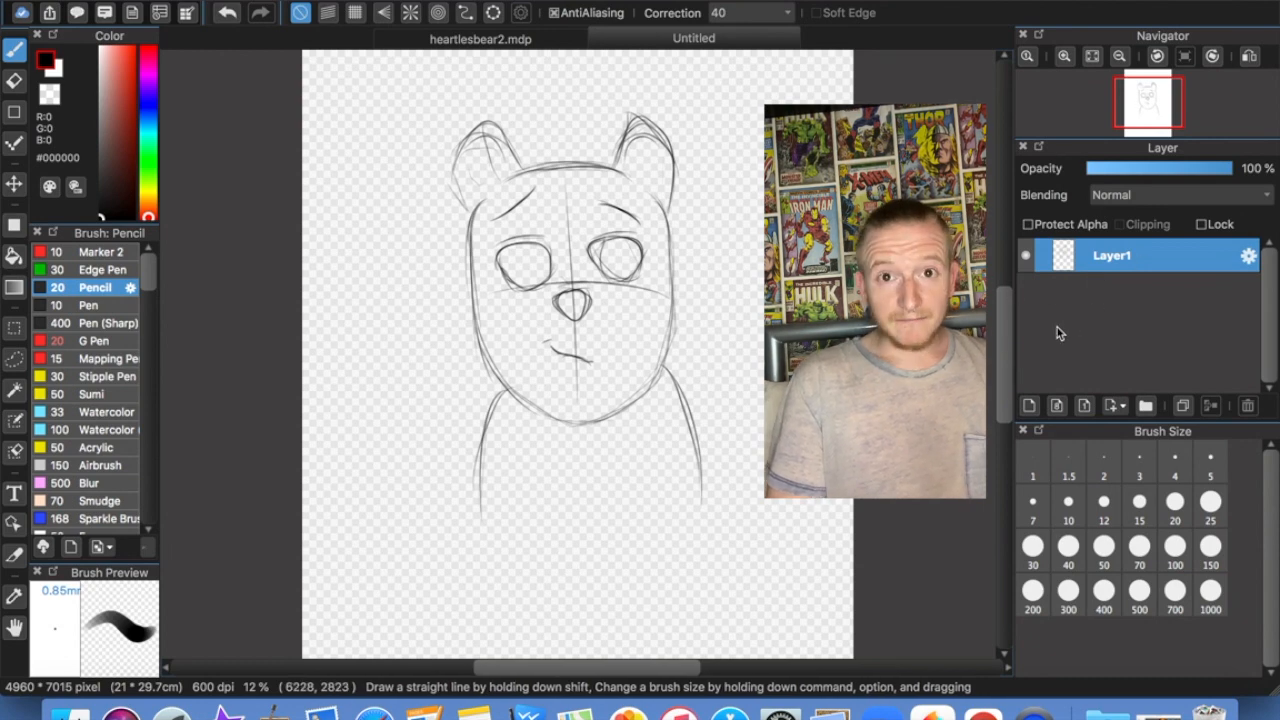
Add three new layers above the bear drawing's layer
left_click(1036, 409)
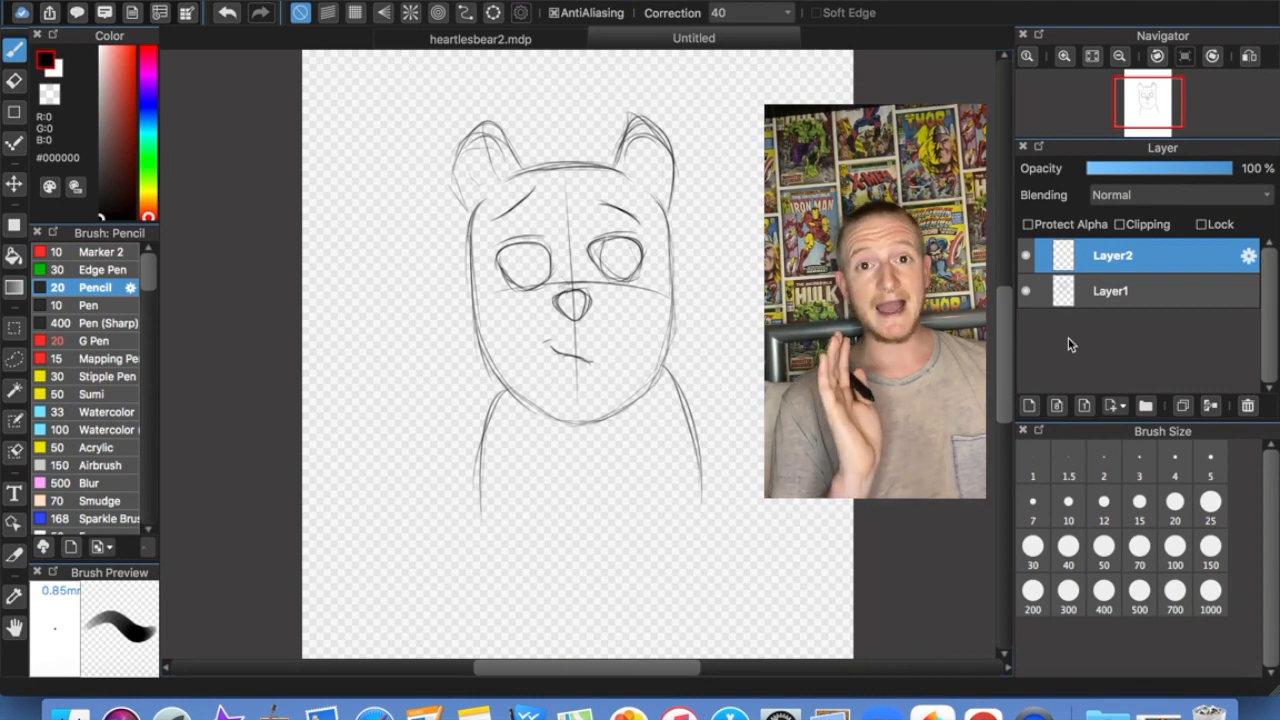
left_click(1029, 405)
left_click(1029, 405)
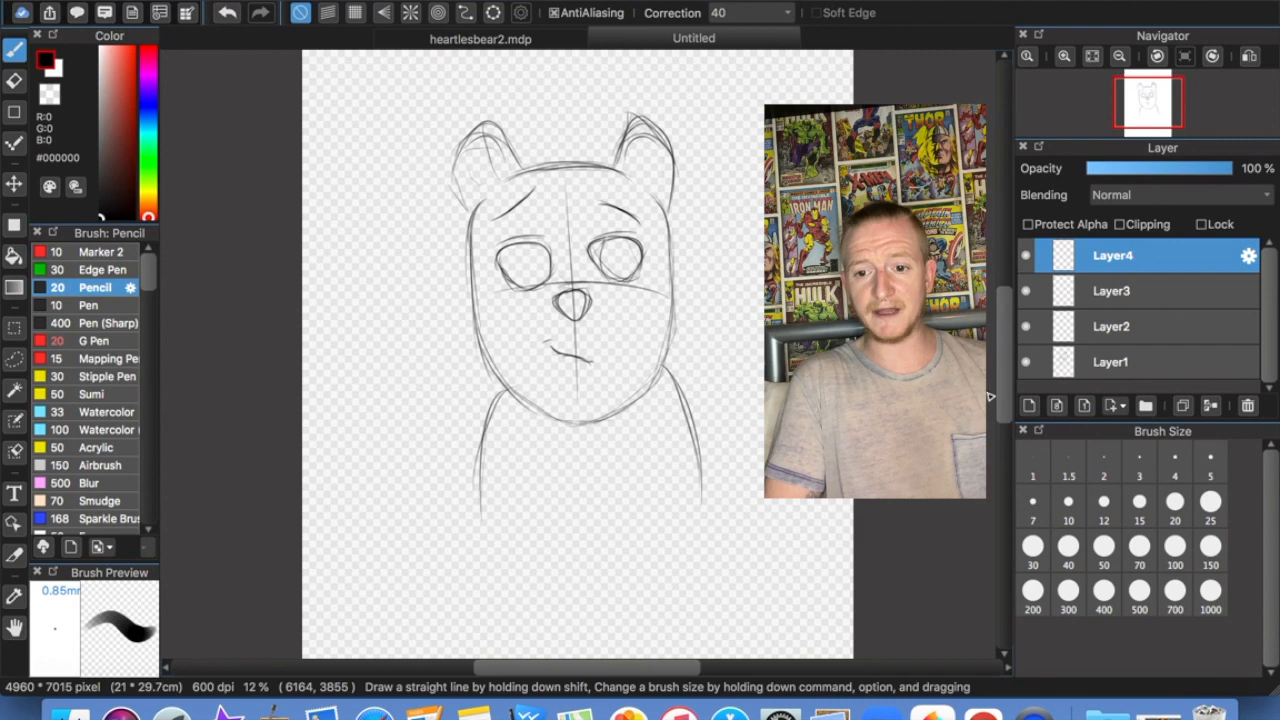
Rename Layer1 as sketch and Layer2 as lineart
double_click(1118, 362)
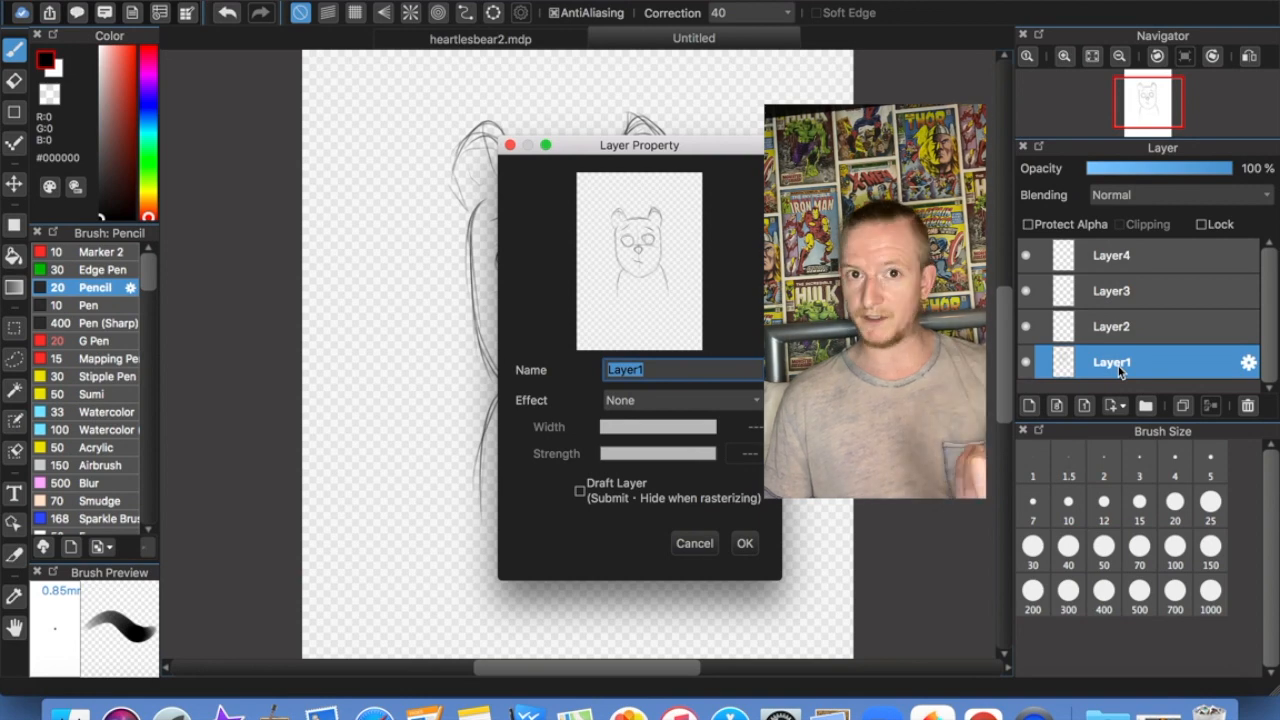
type("sketch")
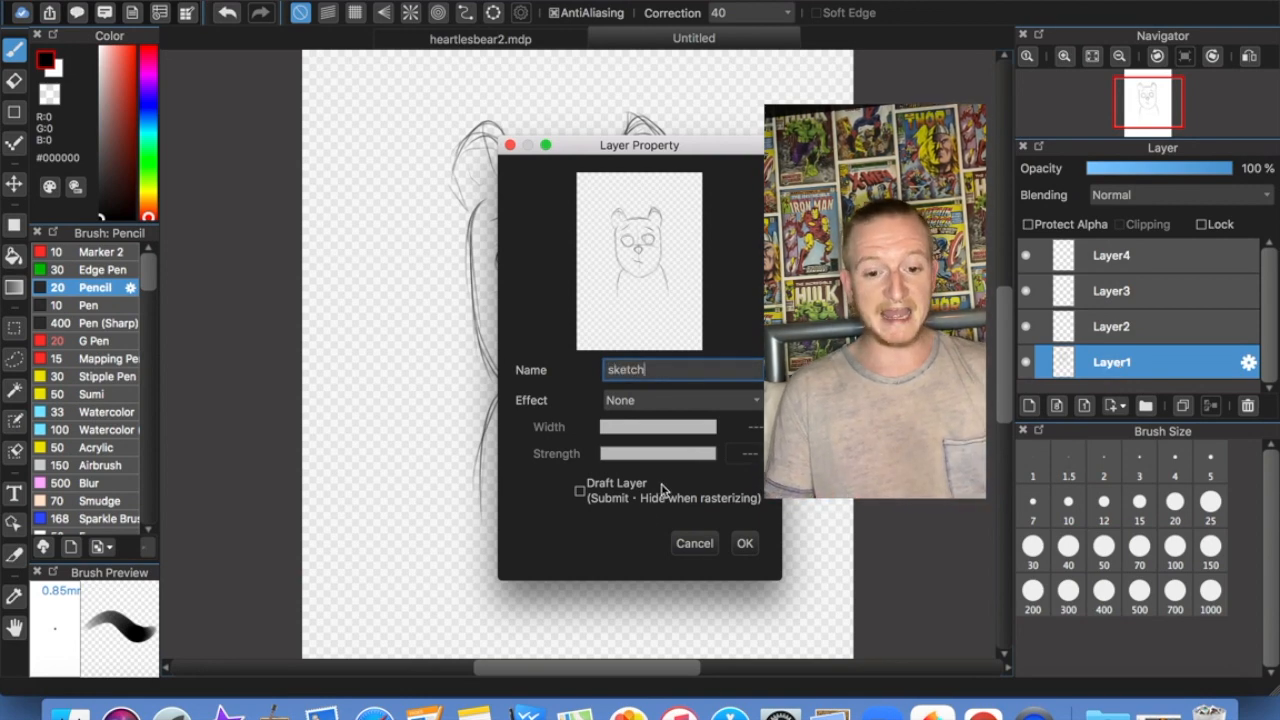
left_click(745, 543)
double_click(1105, 328)
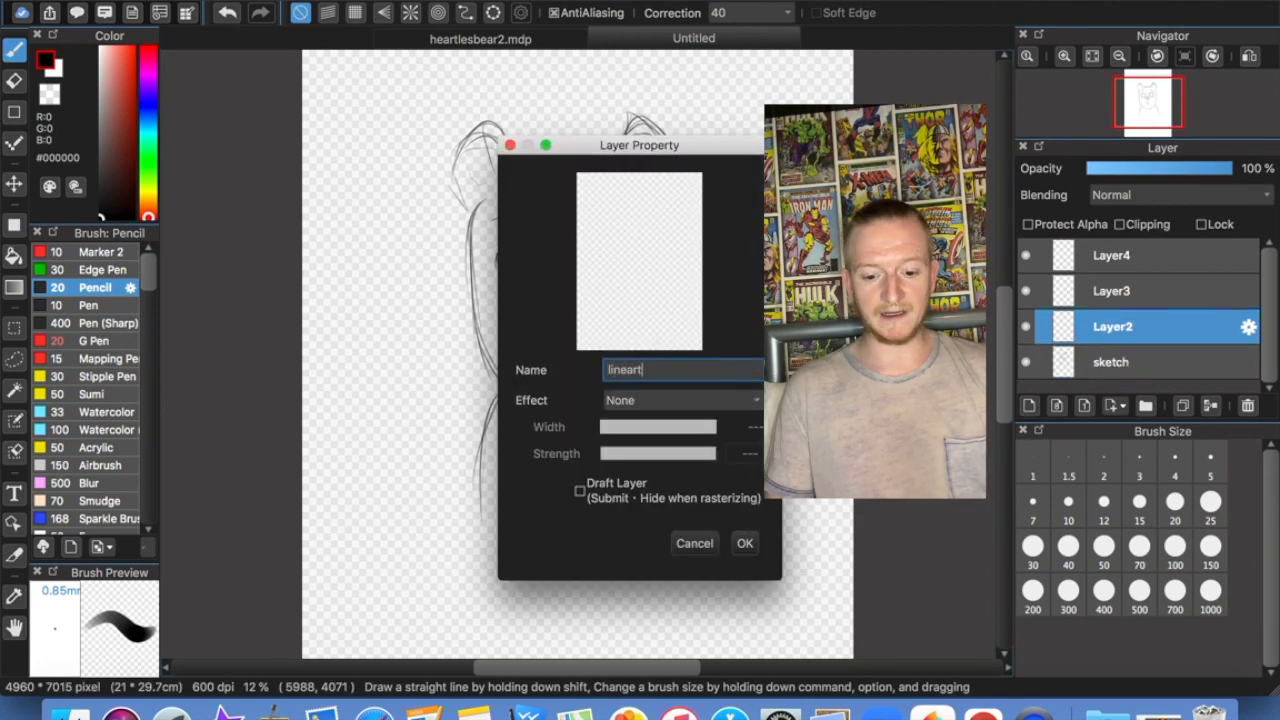
type("lineart")
key("Return")
Rename Layer3 as base colour and Layer4 as shading
double_click(1105, 291)
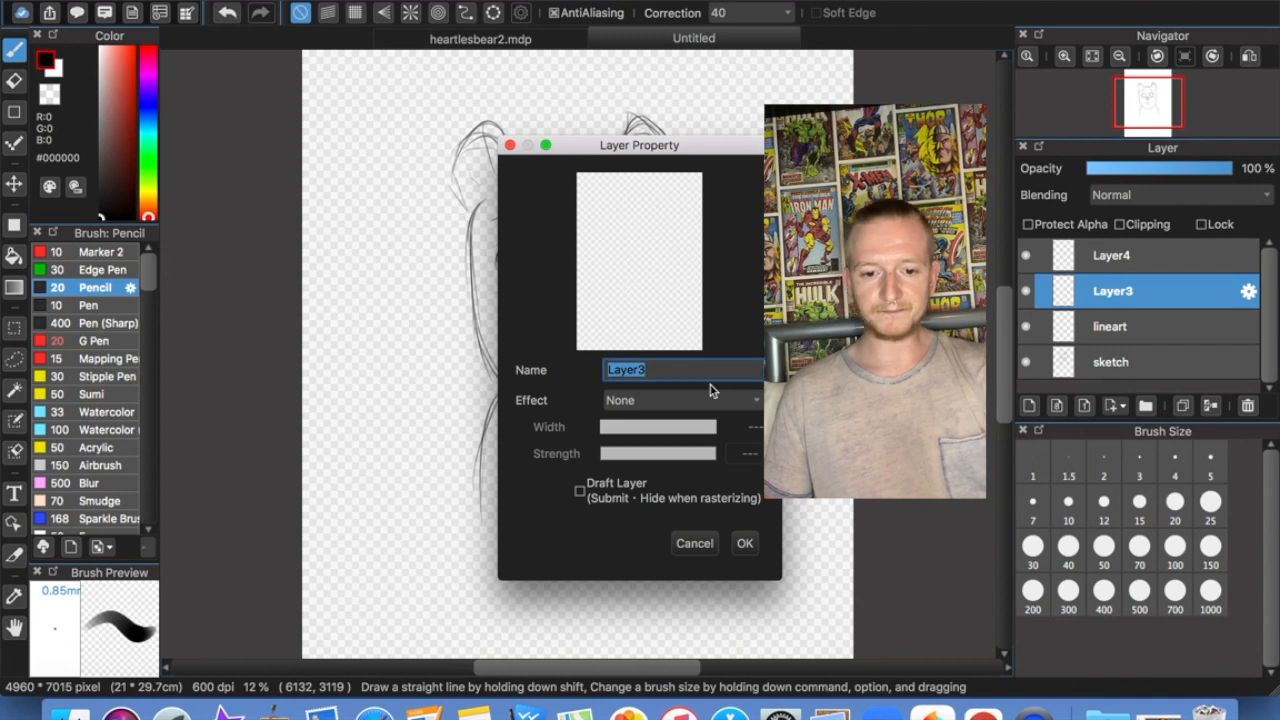
type("base colour")
left_click(745, 540)
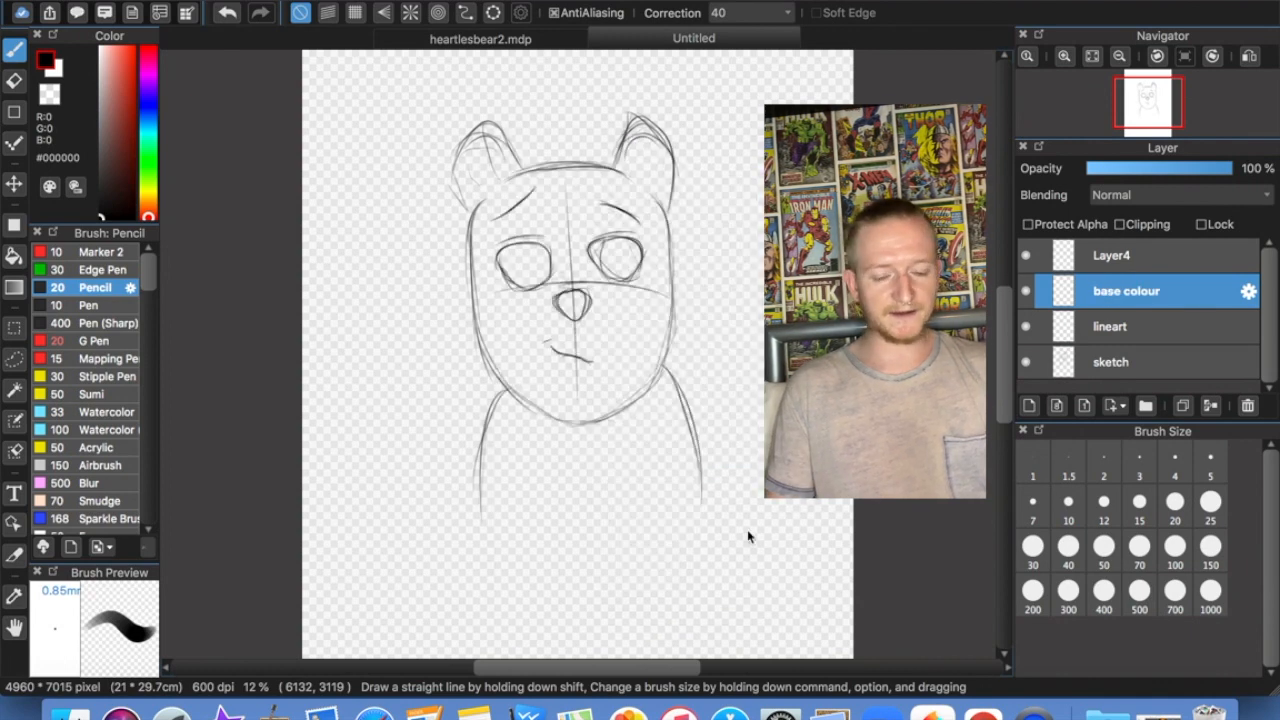
double_click(1115, 258)
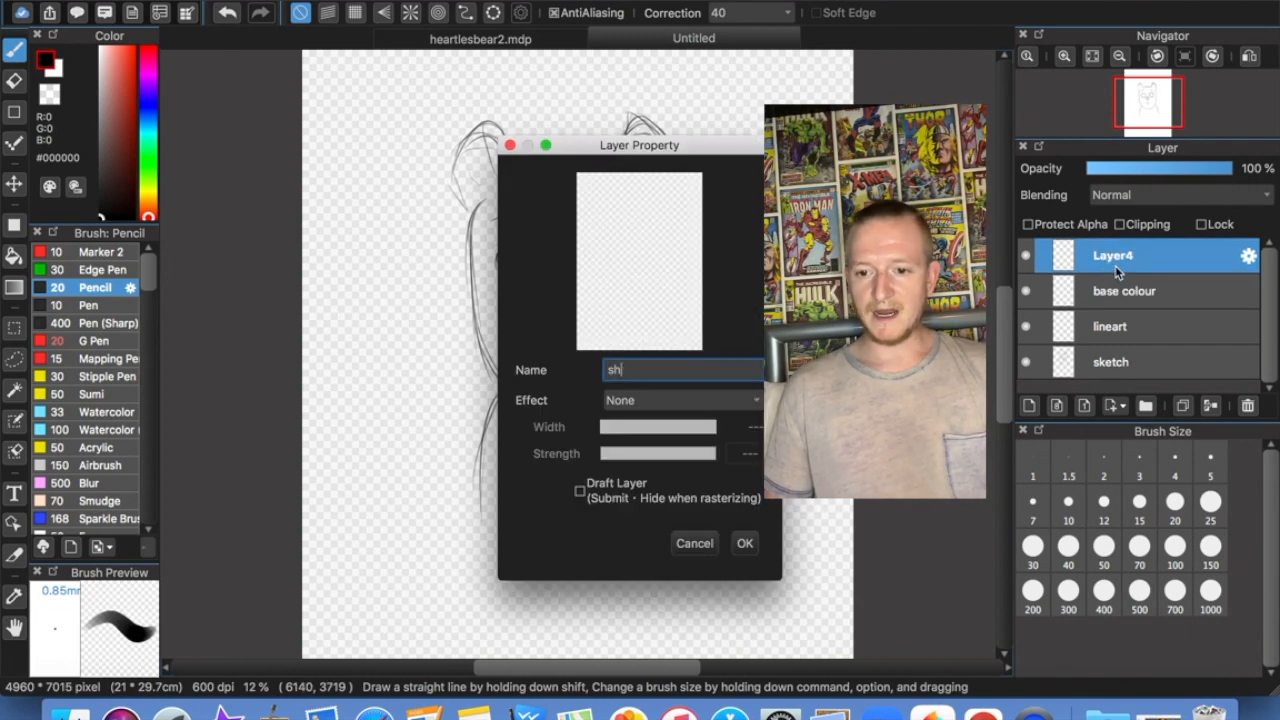
key("Return")
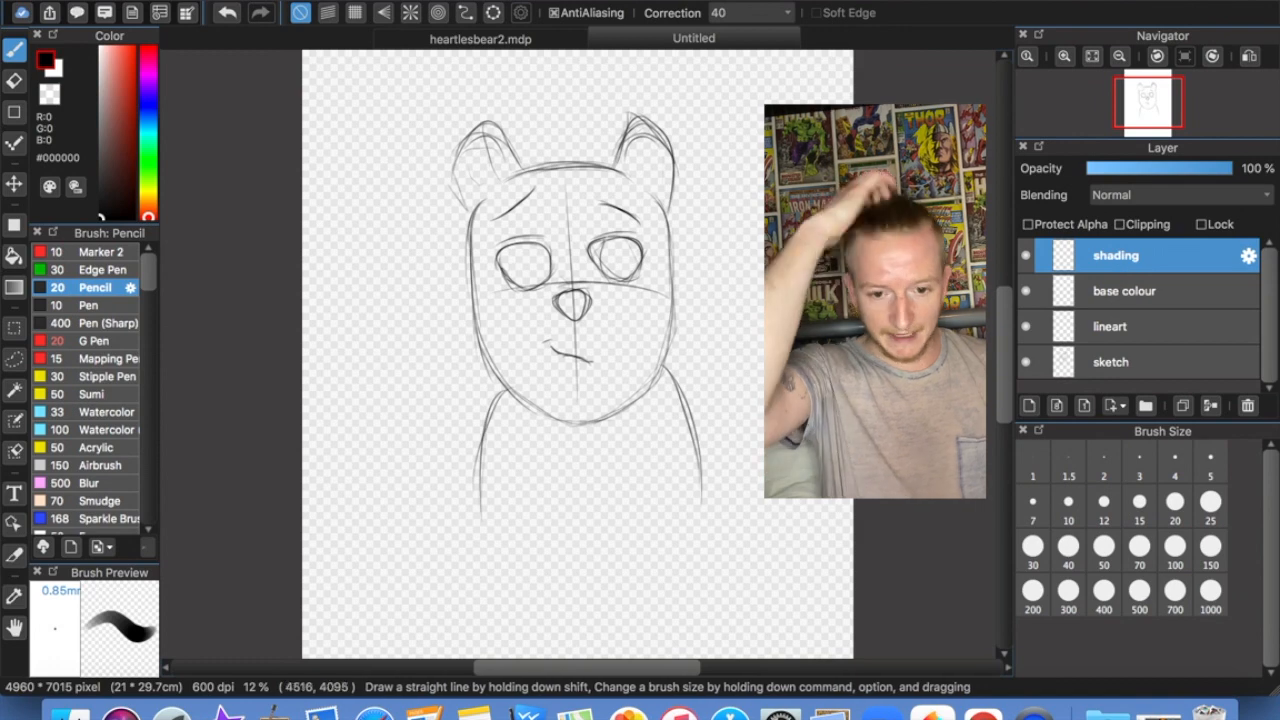
Lower the sketch layer's opacity to 50 %
left_click(1110, 366)
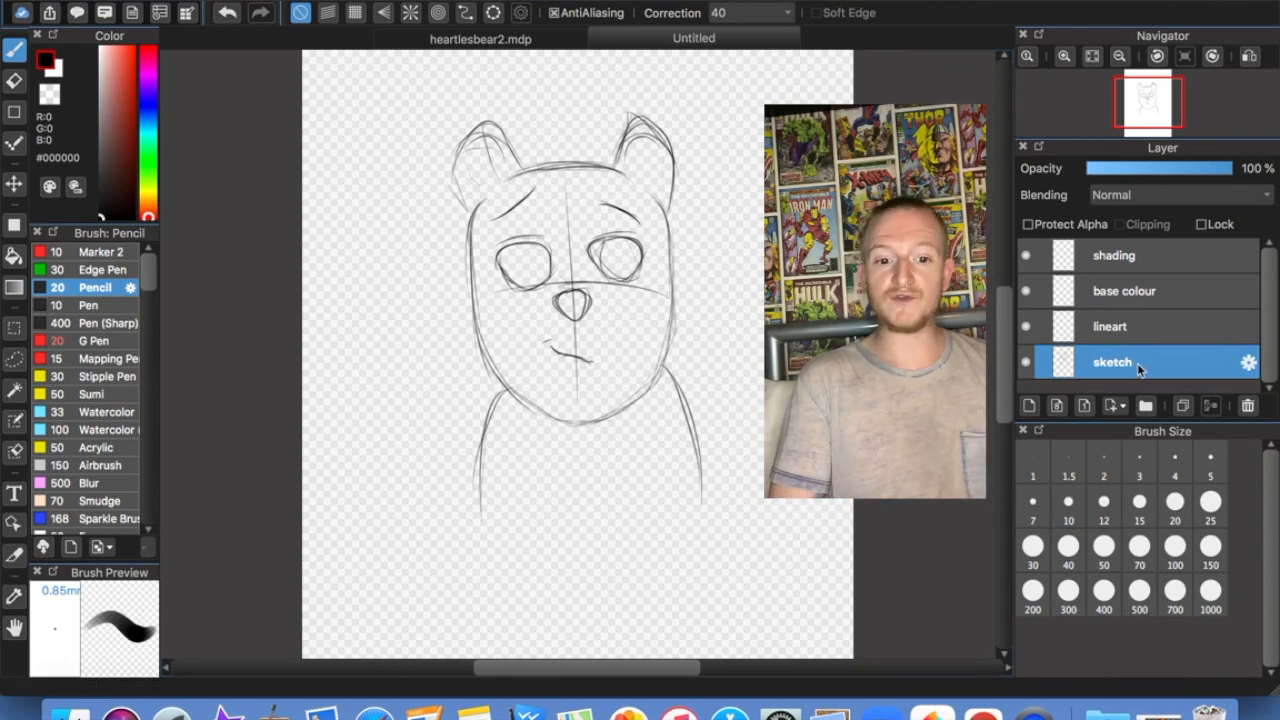
left_click(1156, 172)
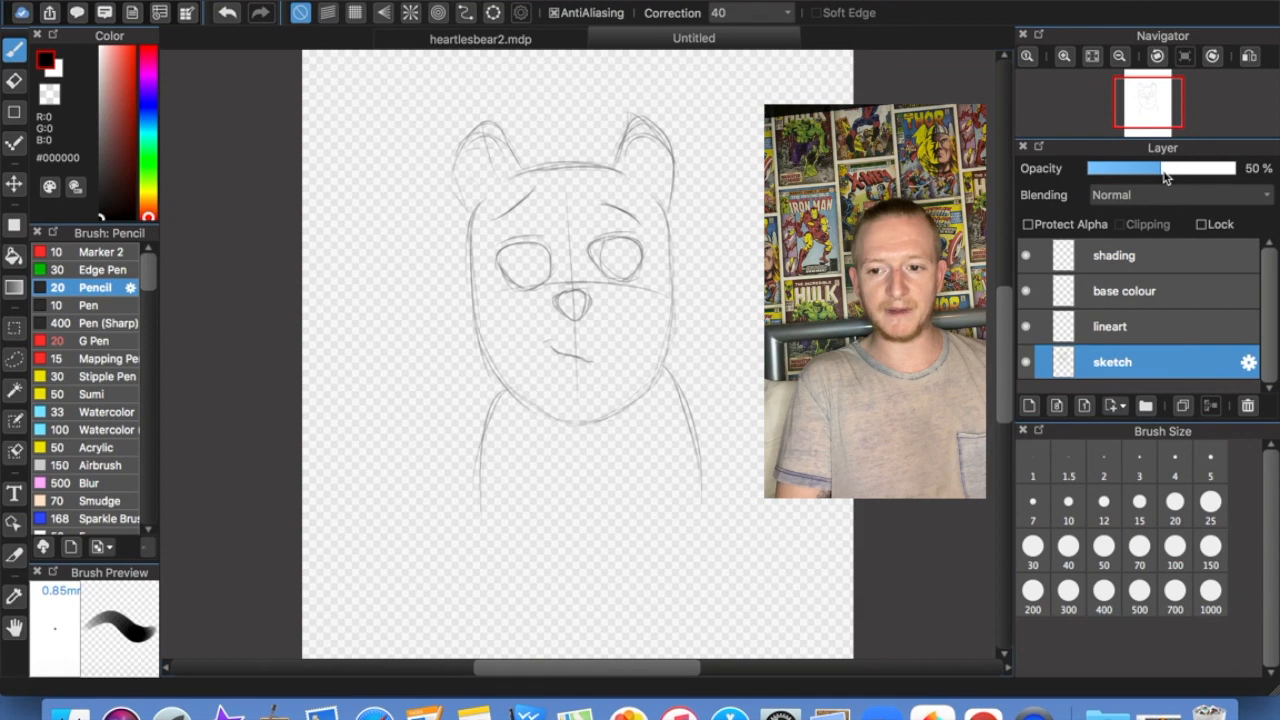
On the lineart layer, ink the bear's cheeks and chin over the sketch with the G Pen
left_click(1113, 329)
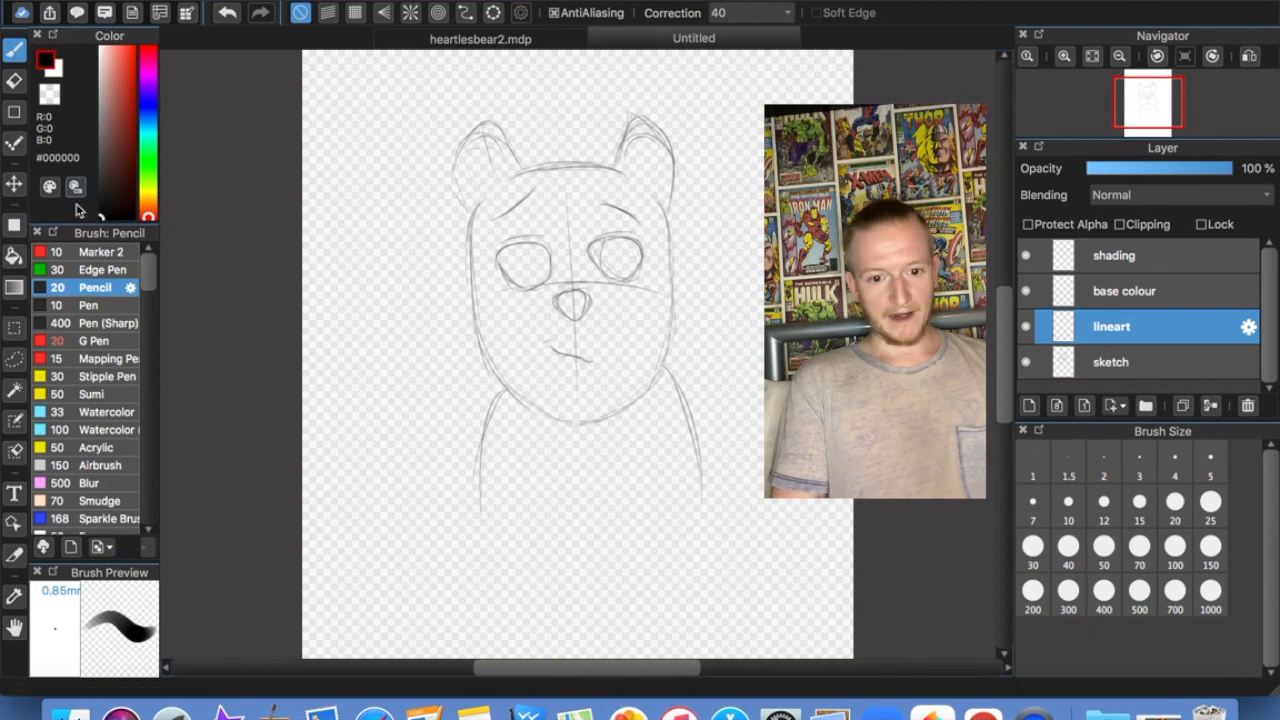
left_click(94, 341)
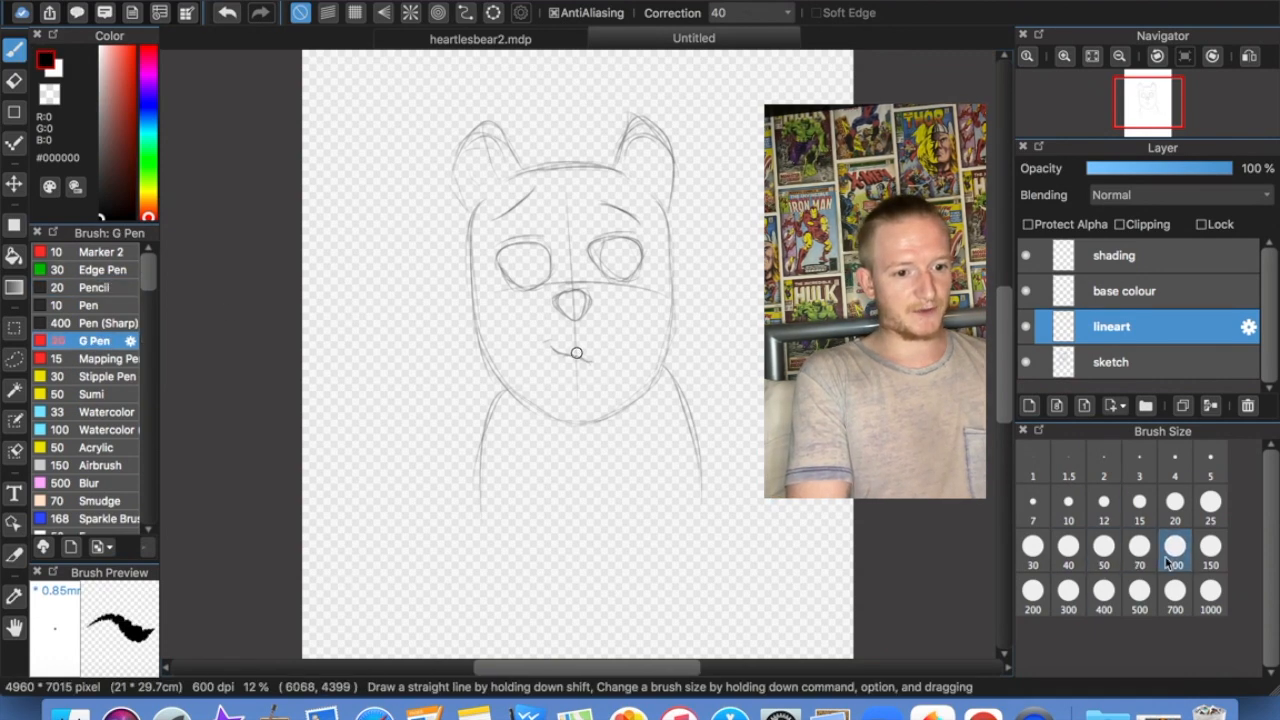
key("super+Up")
key("super+Up")
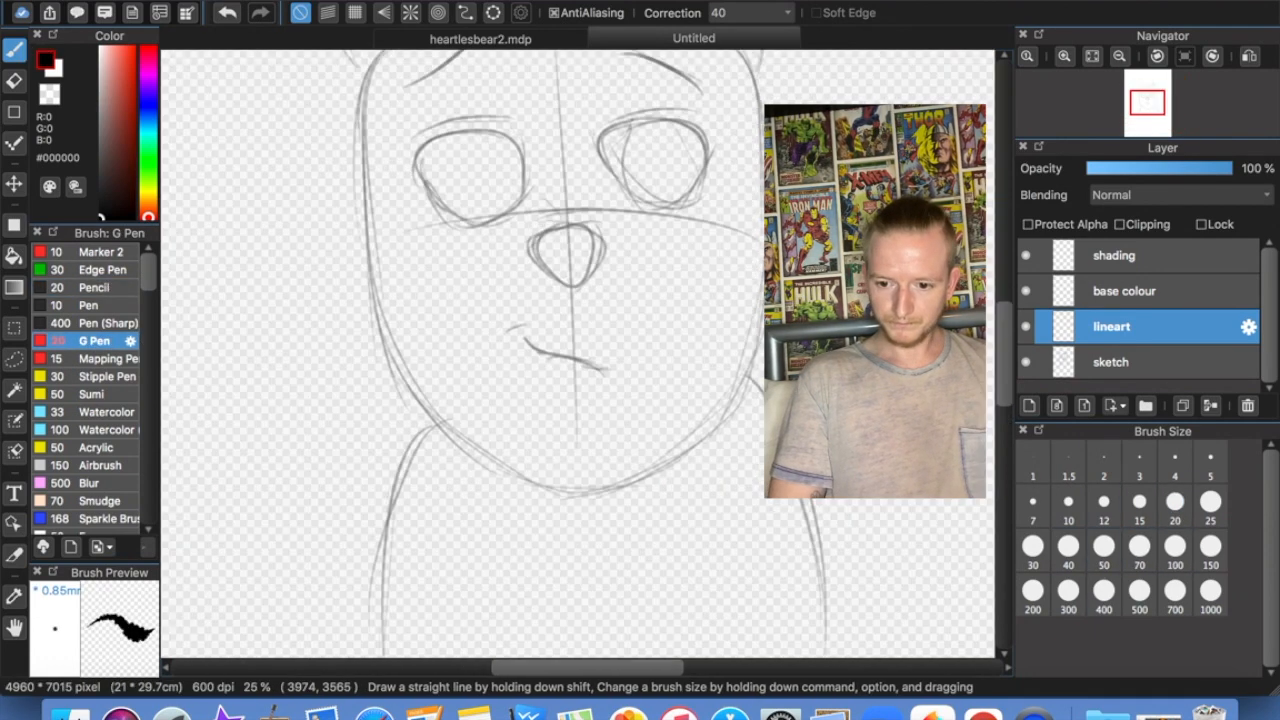
scroll(580, 350, "up", 3)
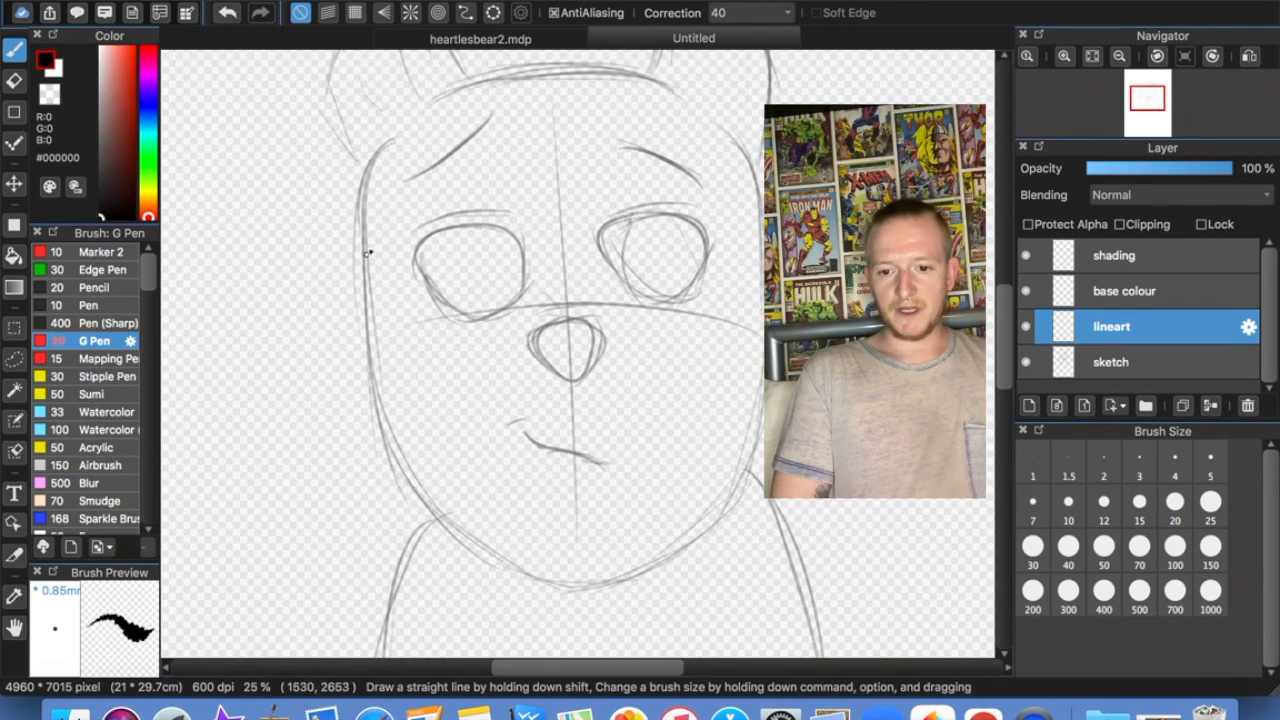
mouse_move(365, 235)
left_mouse_down()
mouse_move(390, 444)
mouse_move(458, 525)
mouse_move(570, 572)
left_mouse_up()
mouse_move(760, 307)
left_mouse_down()
mouse_move(747, 469)
mouse_move(679, 550)
mouse_move(632, 576)
mouse_move(590, 573)
left_mouse_up()
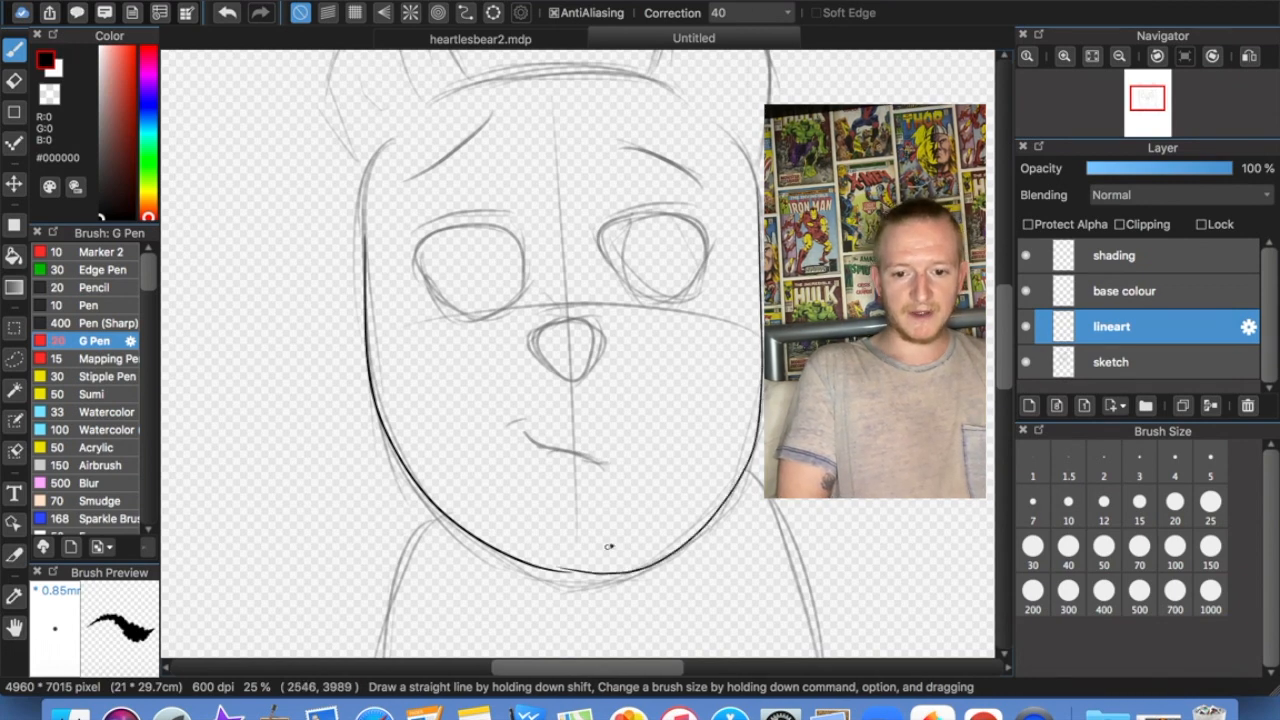
Ink the upper curves on both sides of the head and the top of the head between the ears
mouse_move(397, 140)
left_mouse_down()
mouse_move(367, 161)
mouse_move(364, 193)
left_mouse_up()
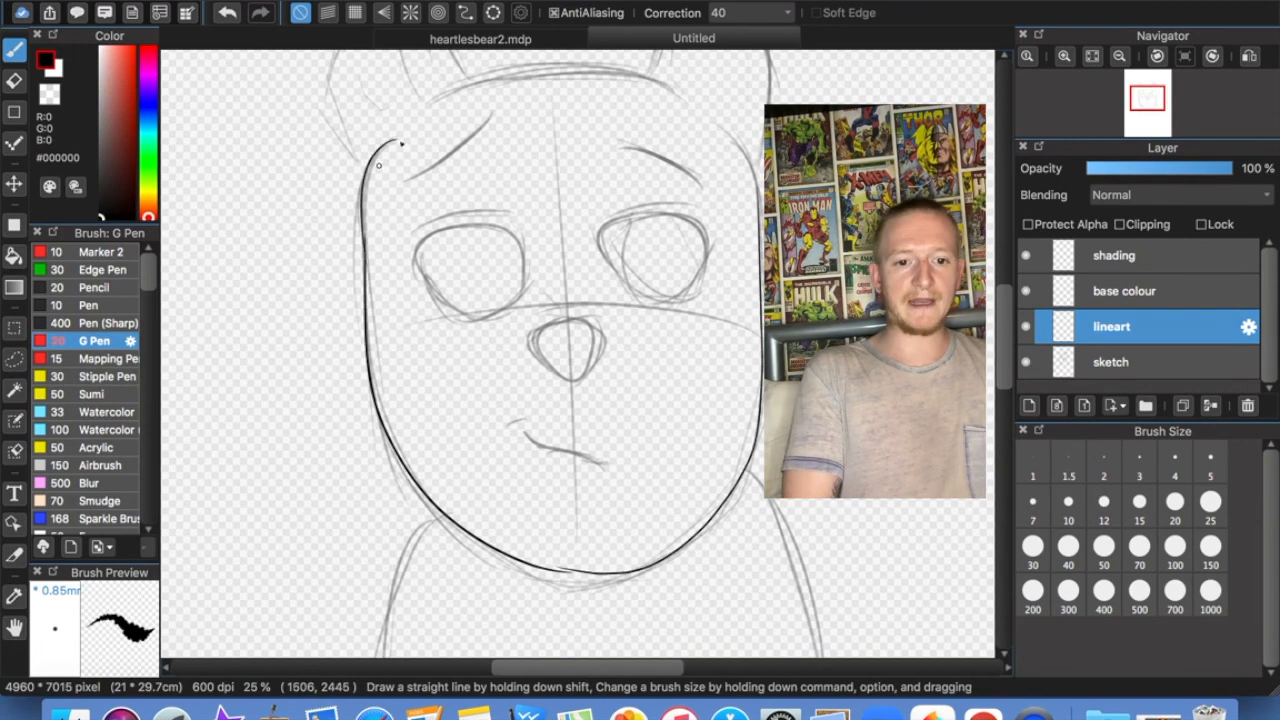
left_click_drag(716, 127, 761, 210)
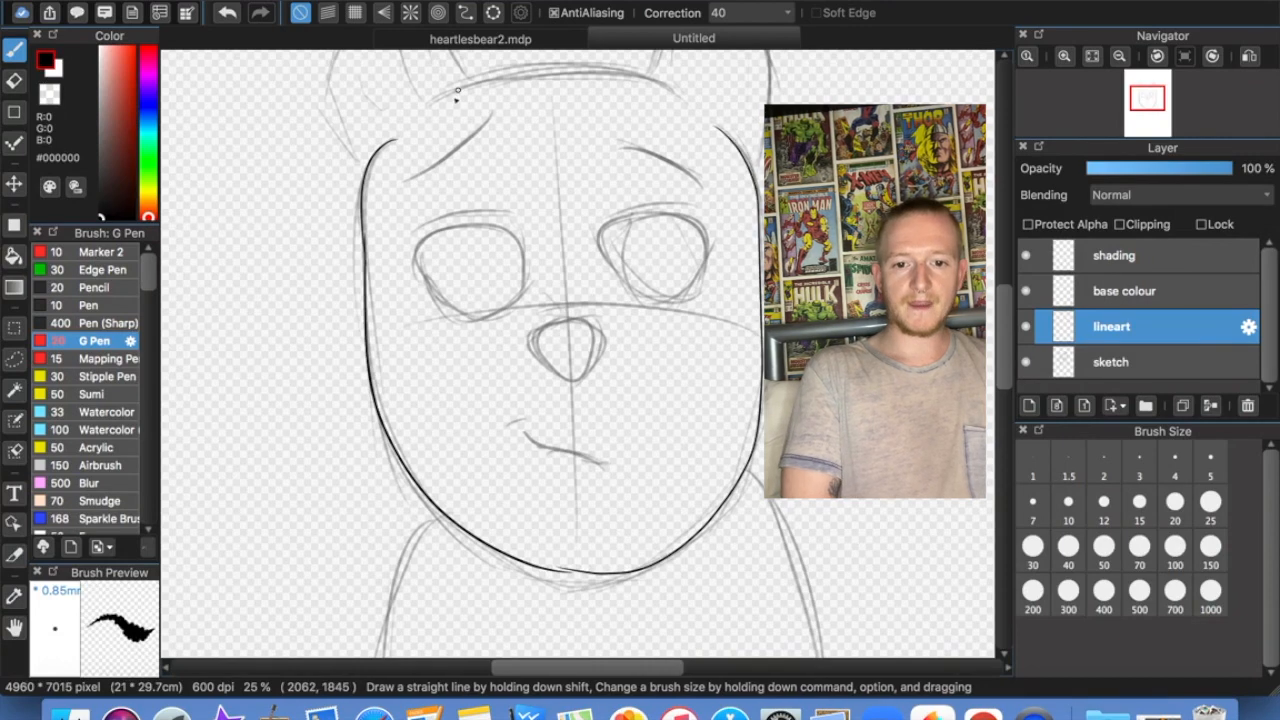
mouse_move(432, 99)
left_mouse_down()
mouse_move(486, 80)
mouse_move(668, 92)
left_mouse_up()
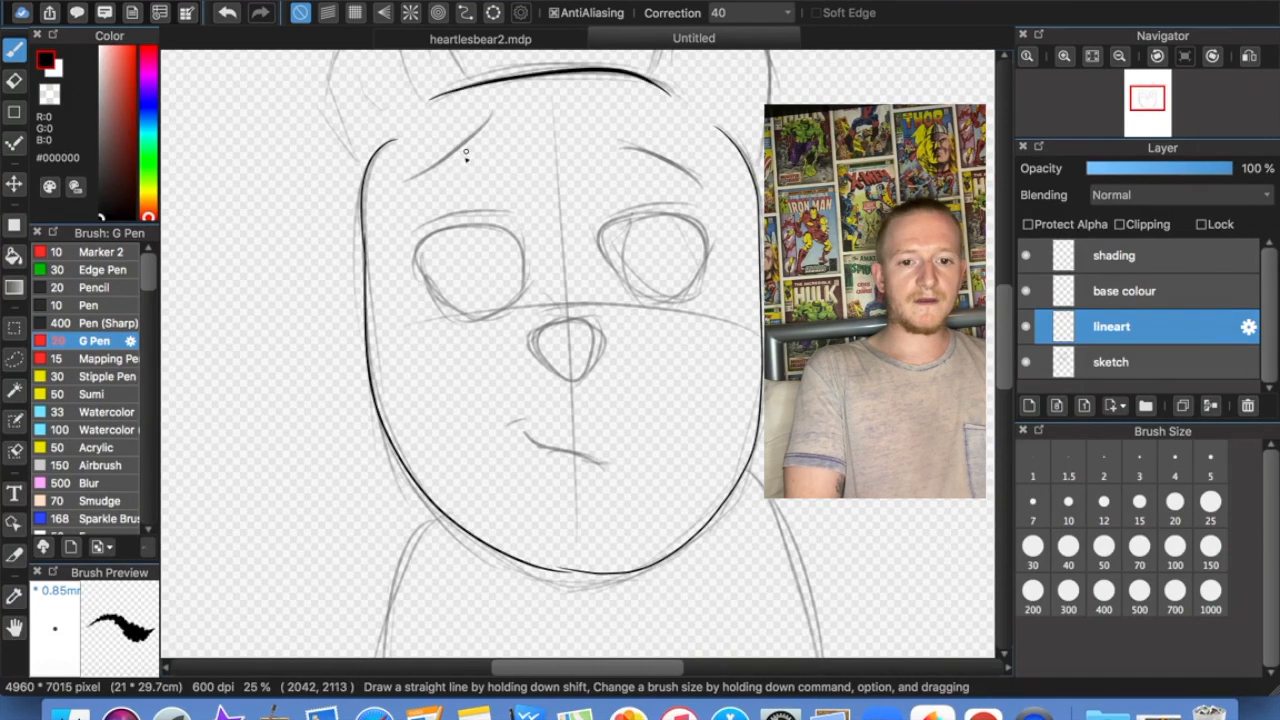
Ink the outlines of both eyes and the nose over the sketch on the lineart layer
mouse_move(462, 226)
left_mouse_down()
mouse_move(413, 268)
mouse_move(469, 326)
left_mouse_up()
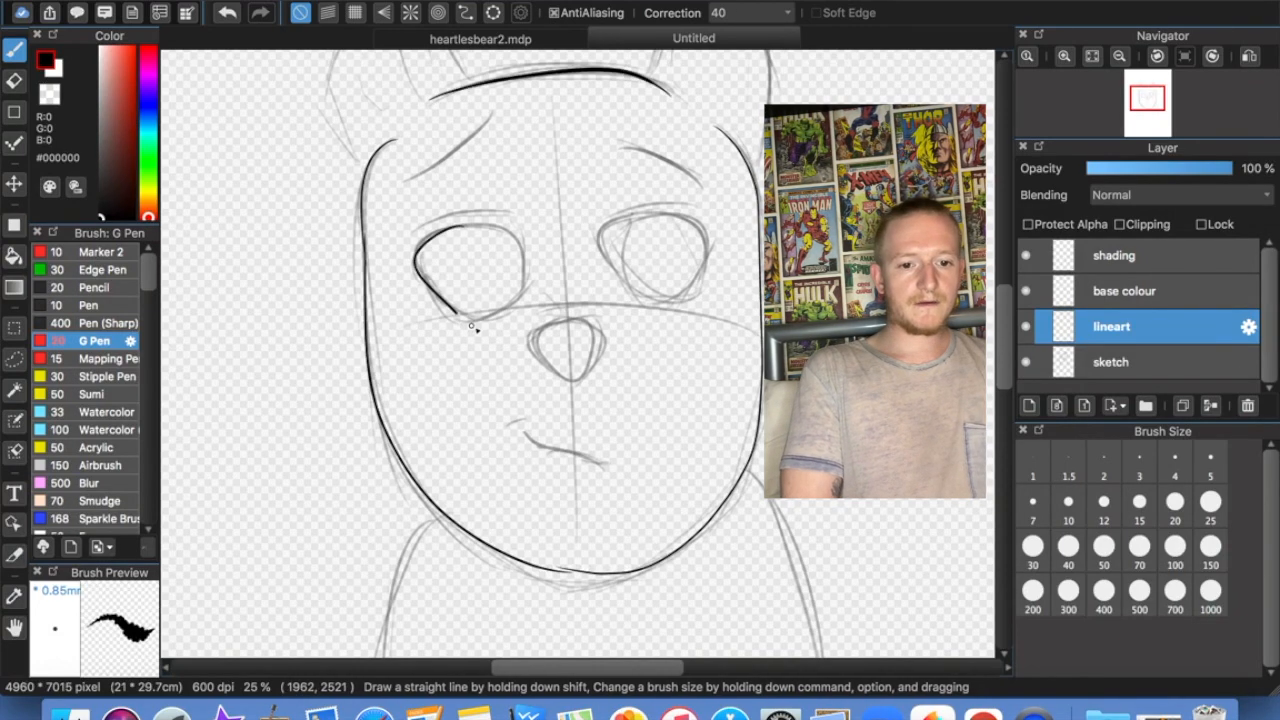
mouse_move(650, 214)
left_mouse_down()
mouse_move(602, 232)
mouse_move(615, 272)
left_mouse_up()
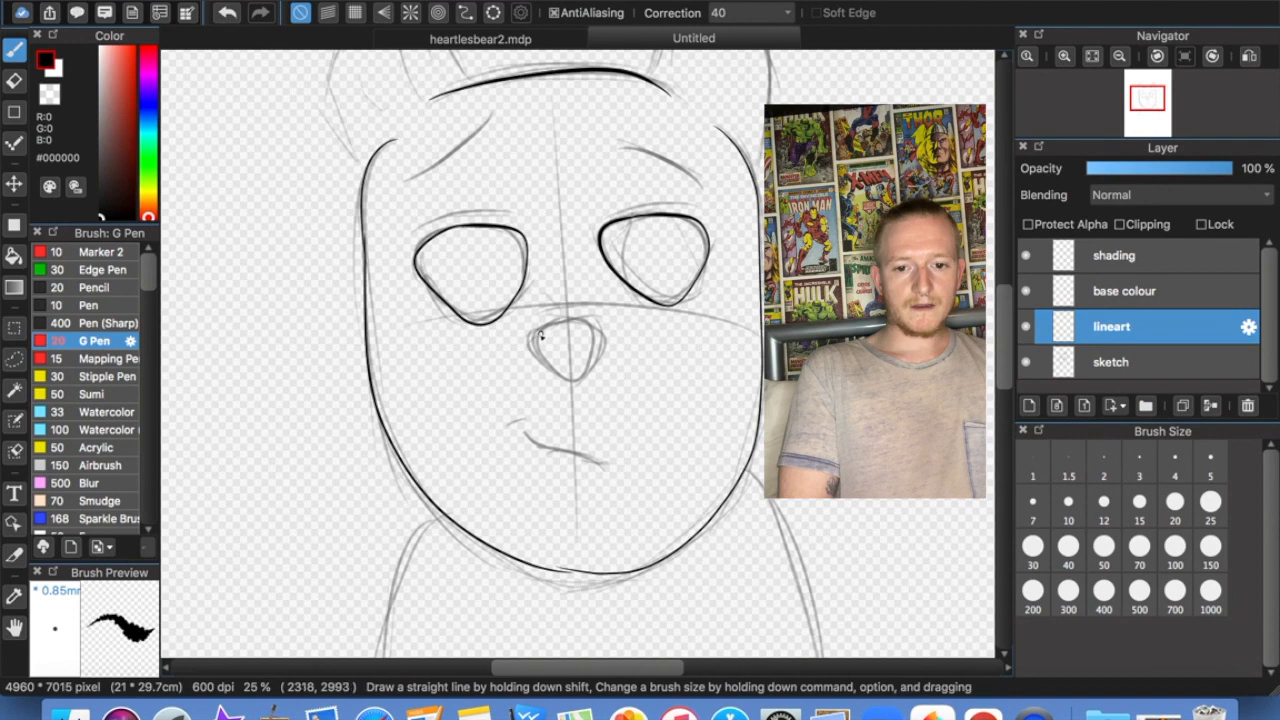
left_click_drag(608, 336, 585, 378)
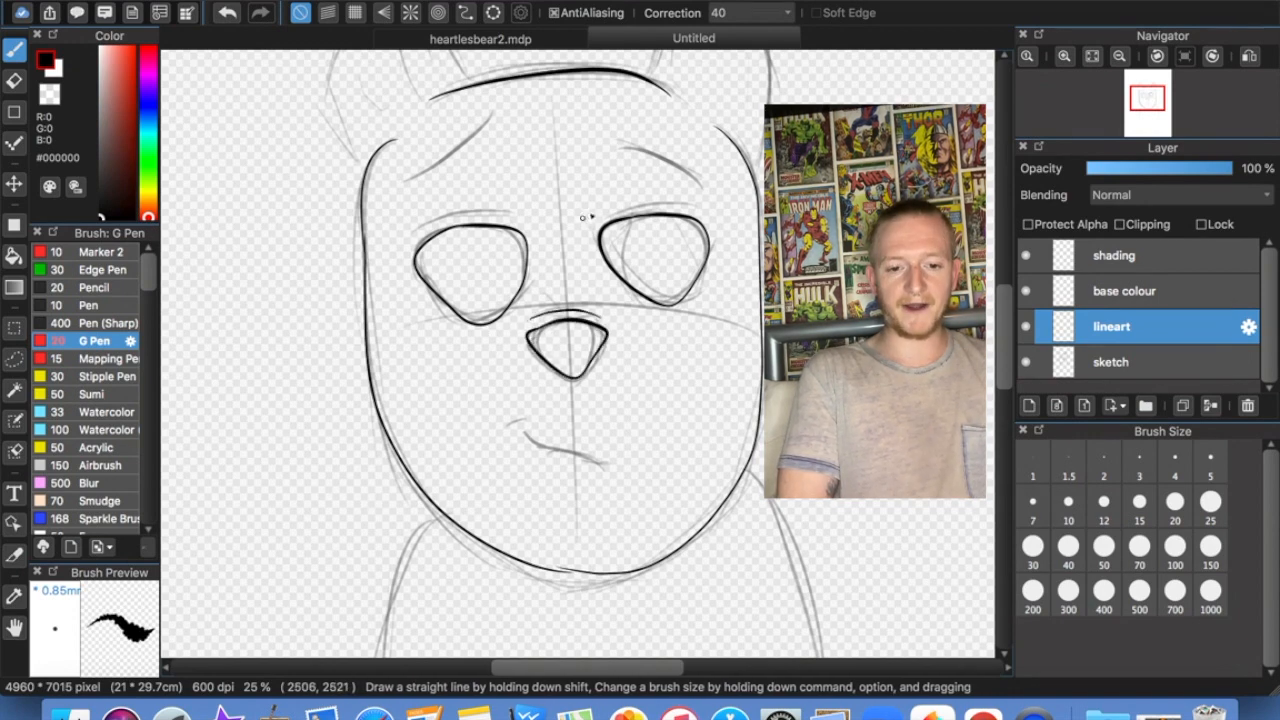
Ink the crease lines above both eyes, the two eyebrows and the small smiling mouth
mouse_move(605, 217)
left_mouse_down()
mouse_move(656, 206)
mouse_move(716, 217)
left_mouse_up()
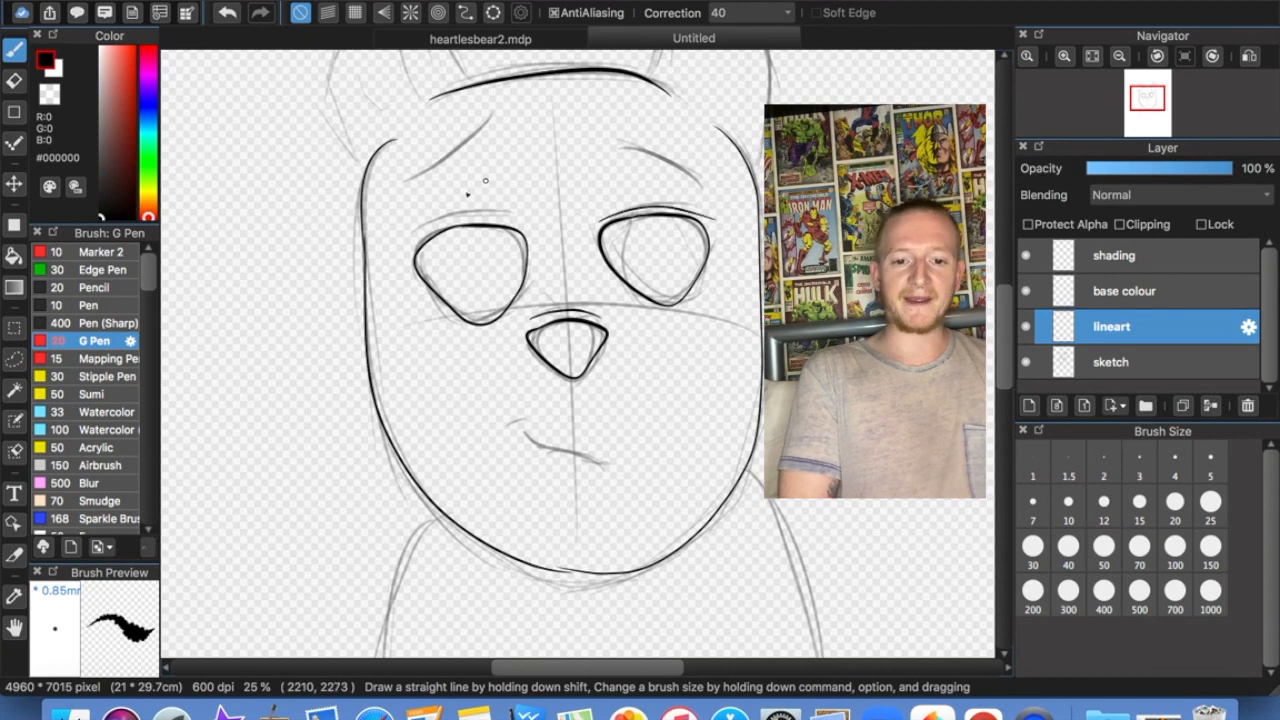
left_click_drag(412, 238, 530, 222)
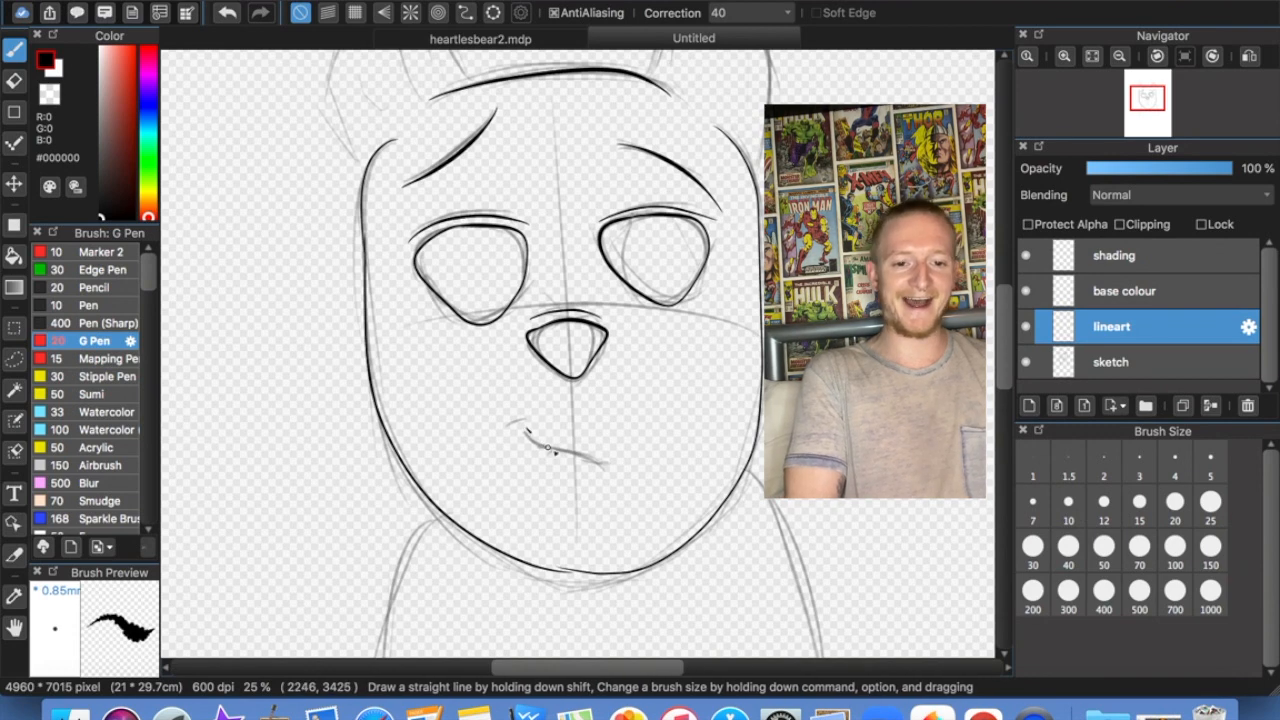
left_click_drag(590, 444, 526, 429)
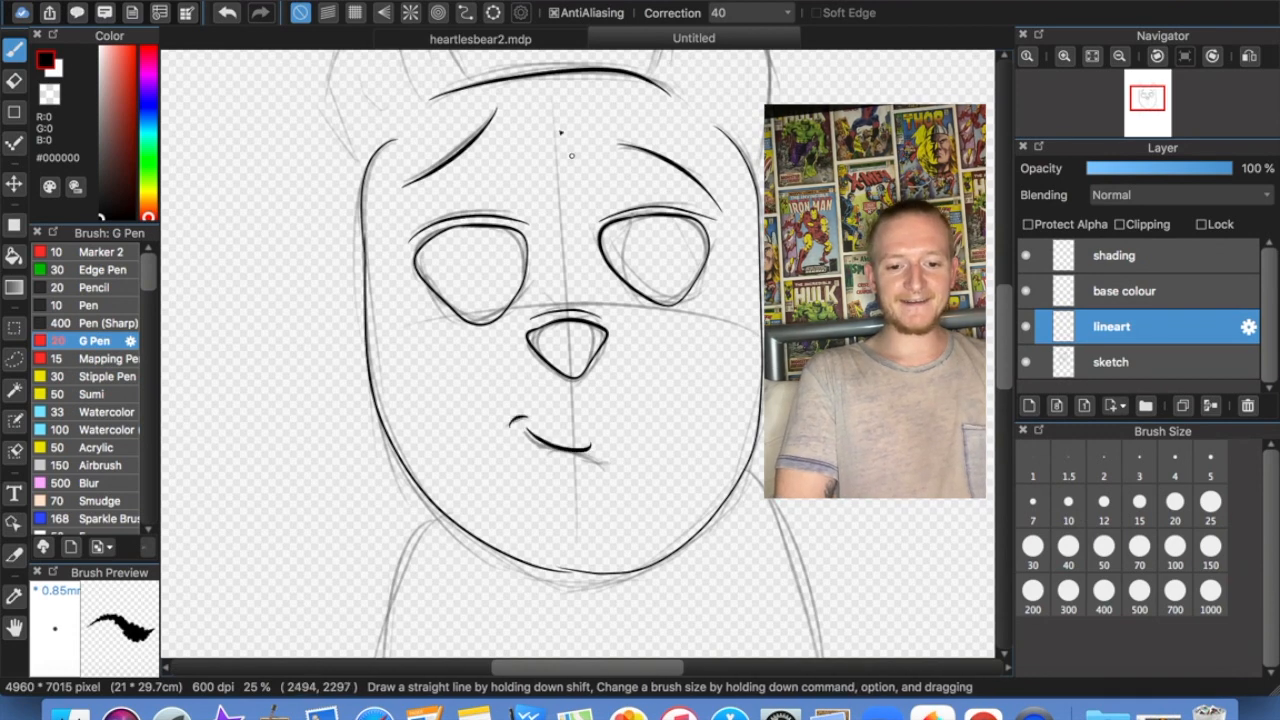
Ink both ears with their inner edges and the two shoulder lines running down from the head
scroll(667, 215, "up", 3)
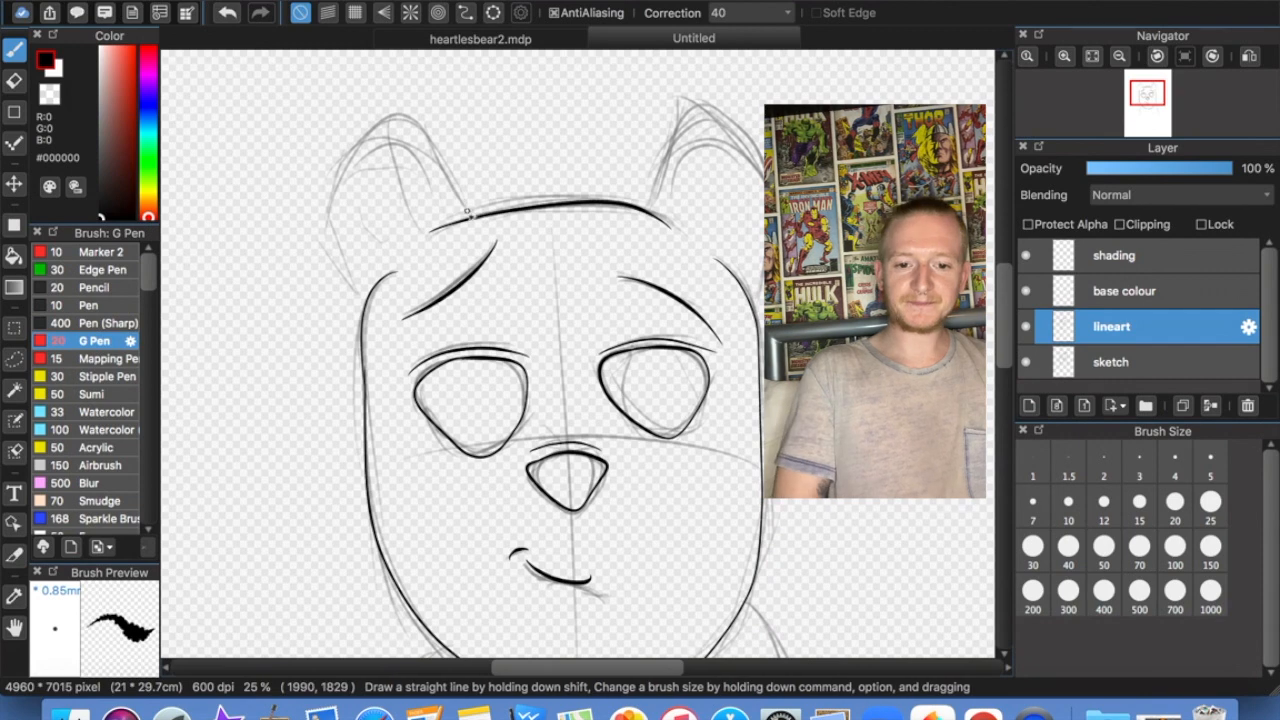
left_click_drag(403, 113, 351, 158)
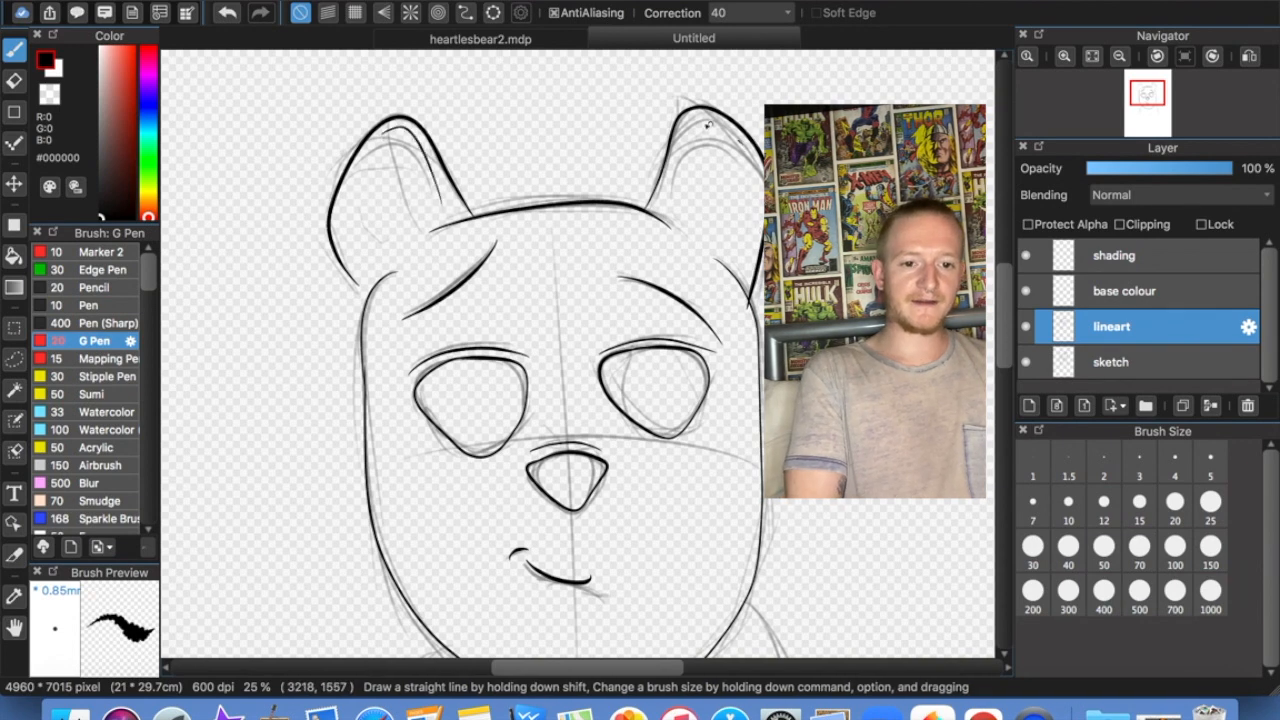
scroll(670, 195, "down", 4)
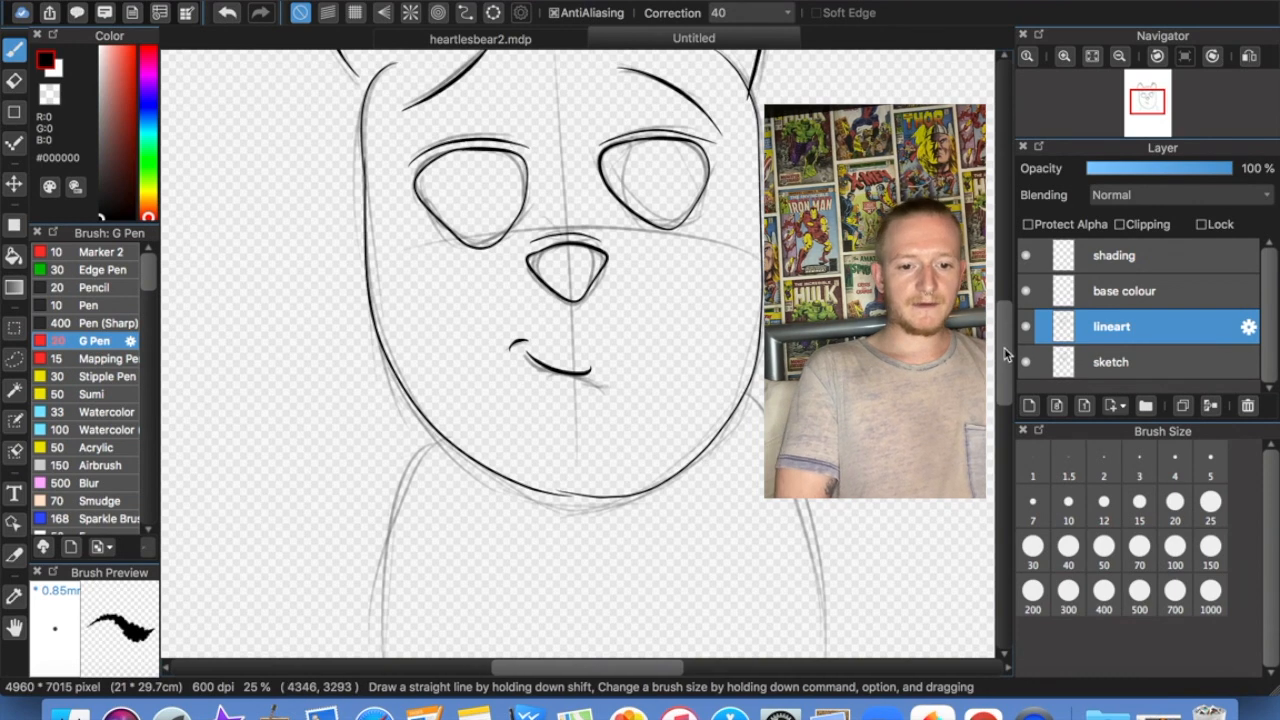
scroll(1005, 355, "up", 6)
left_click(1092, 56)
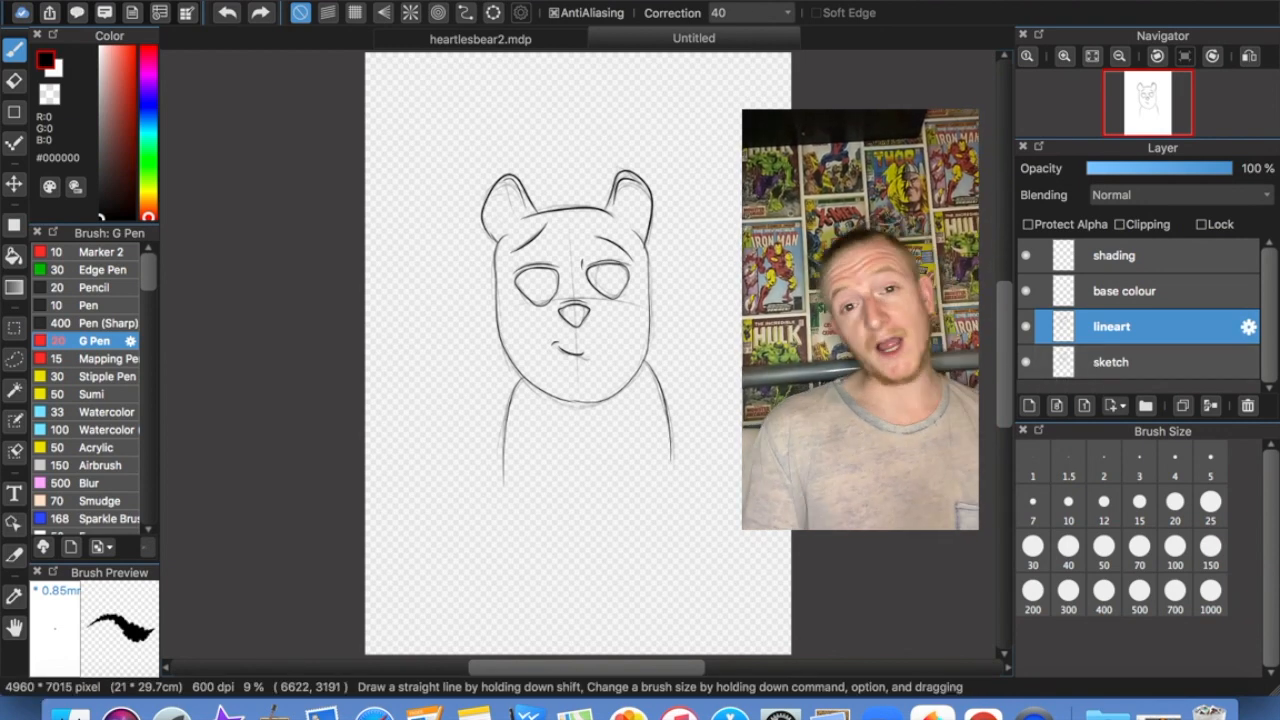
Erase the leftover rough lines on the sketch layer around and inside the bear
left_click(1106, 366)
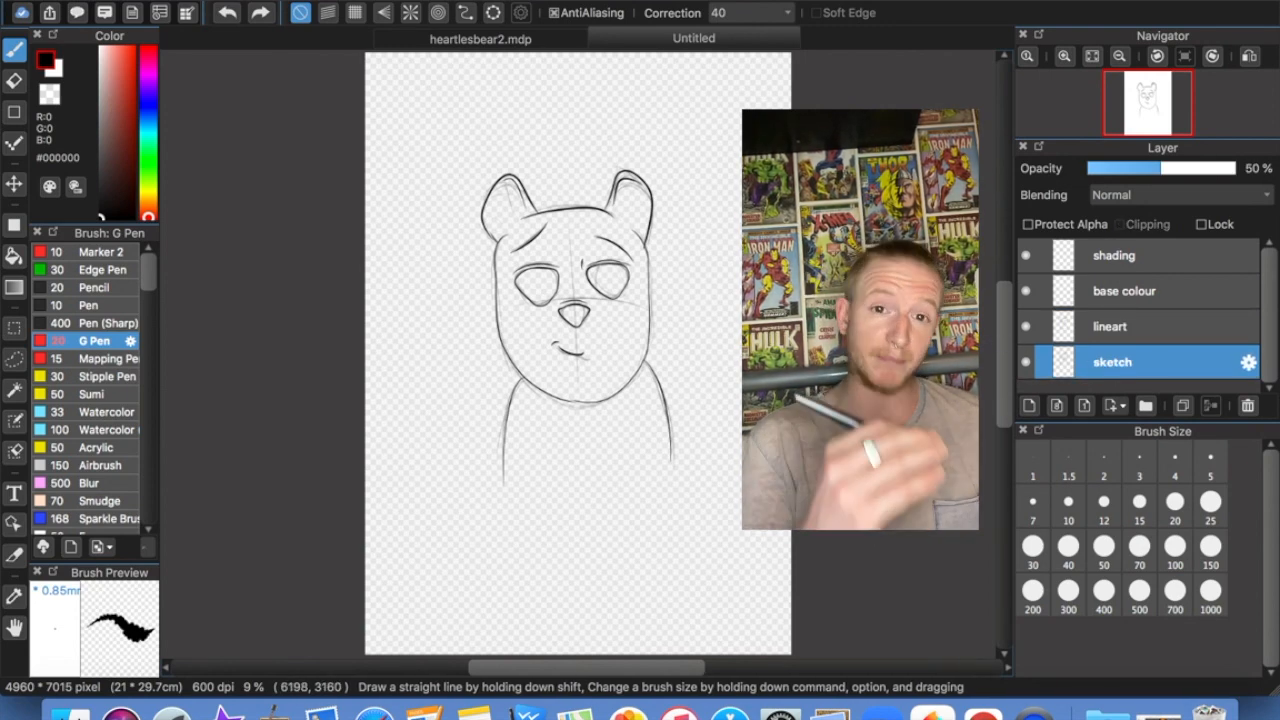
left_click(22, 84)
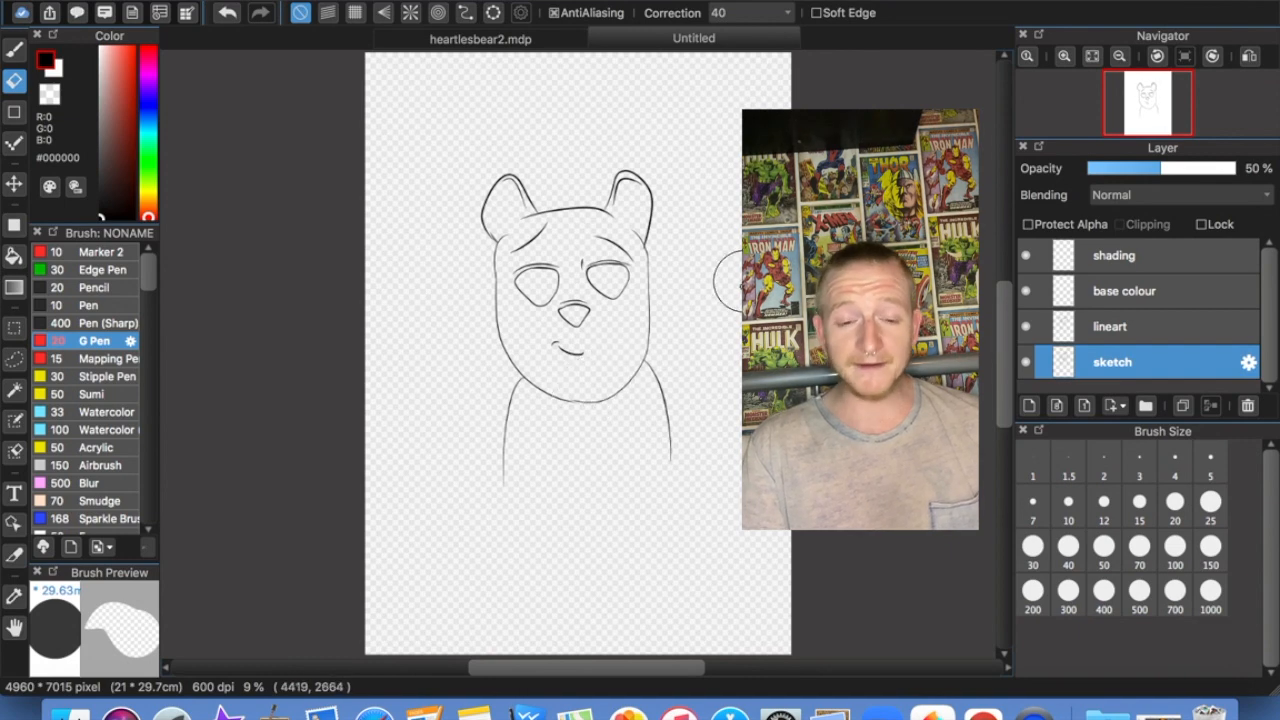
key("b")
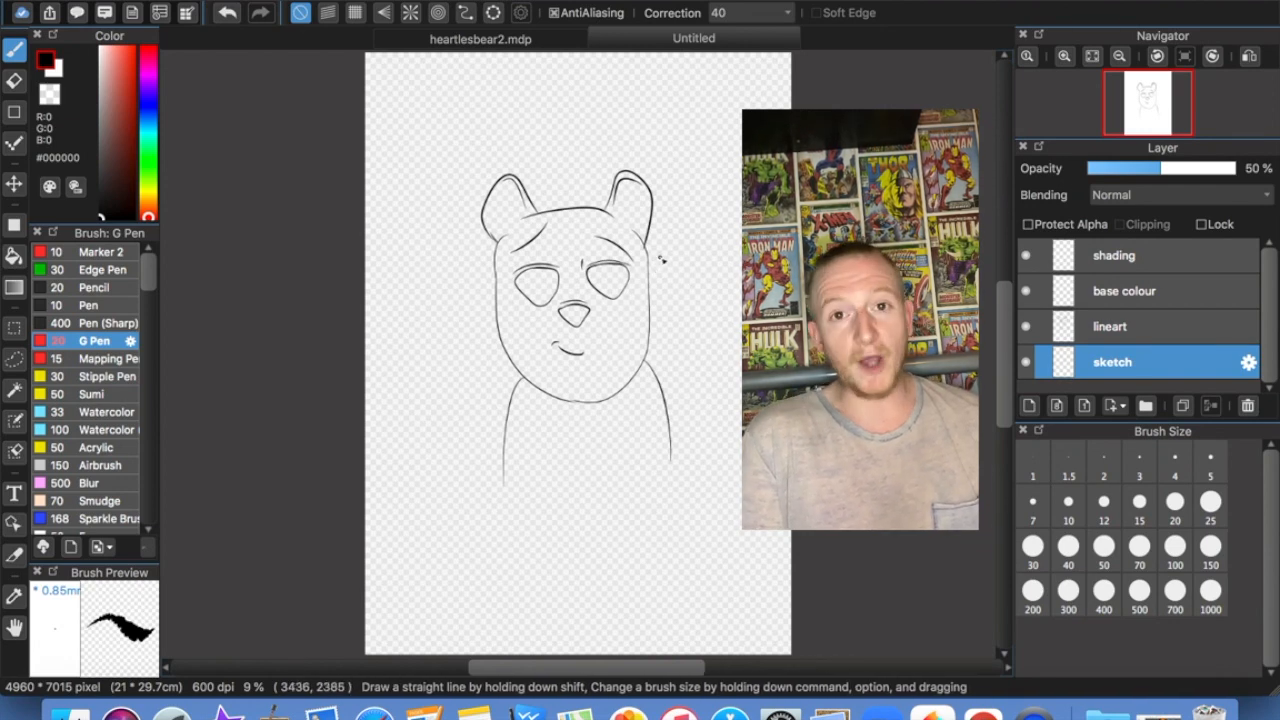
On the base colour layer, fill both eyes and the nose with black using the Bucket tool
key("super+Up")
key("super+Up")
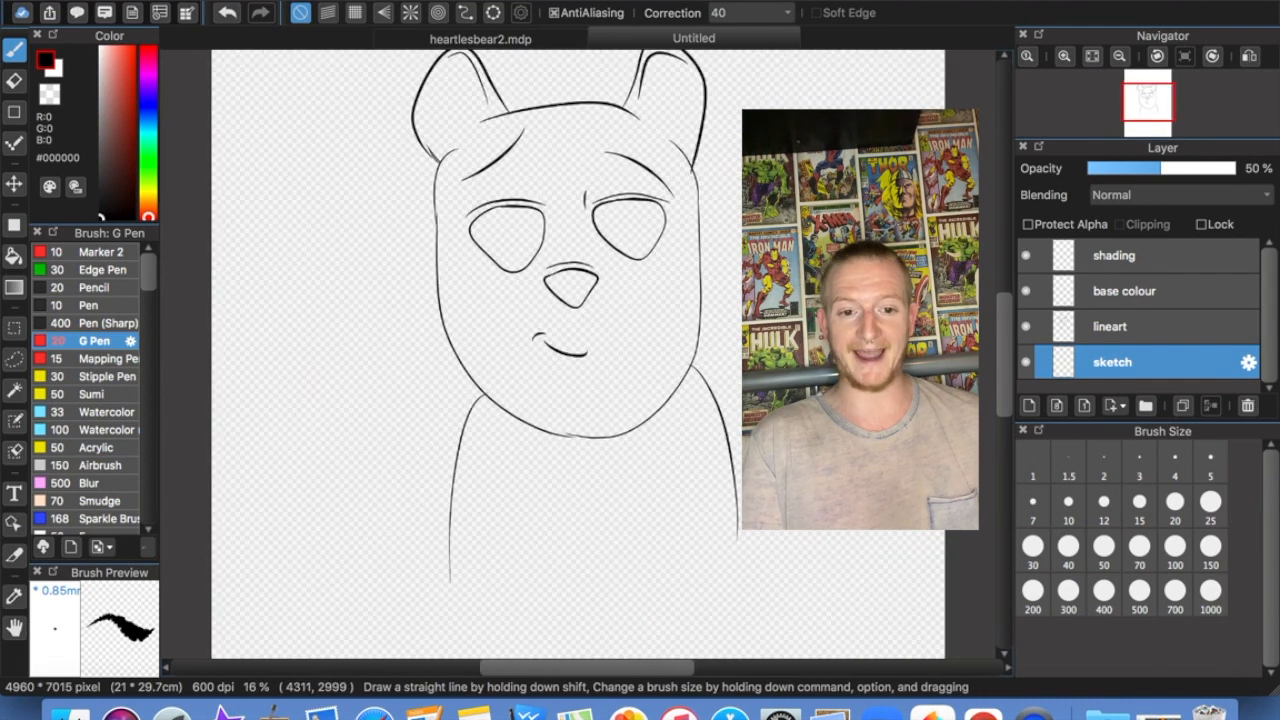
scroll(1003, 310, "up", 2)
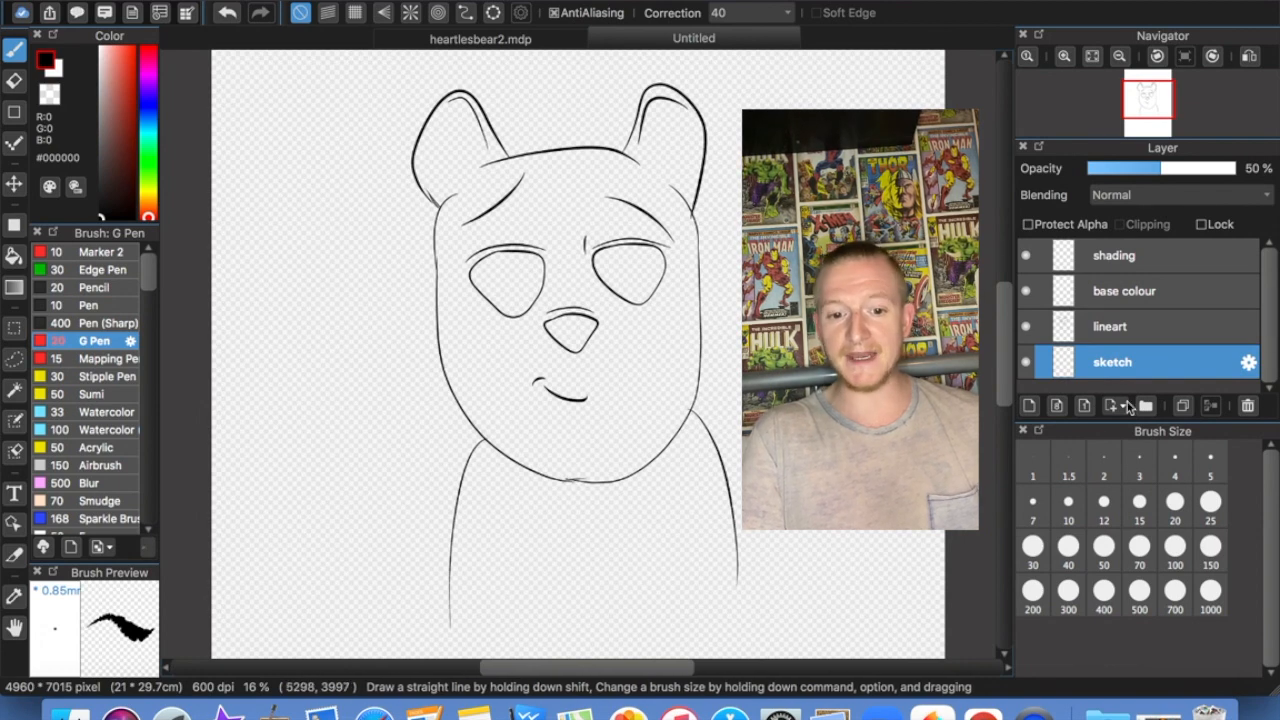
left_click(1133, 297)
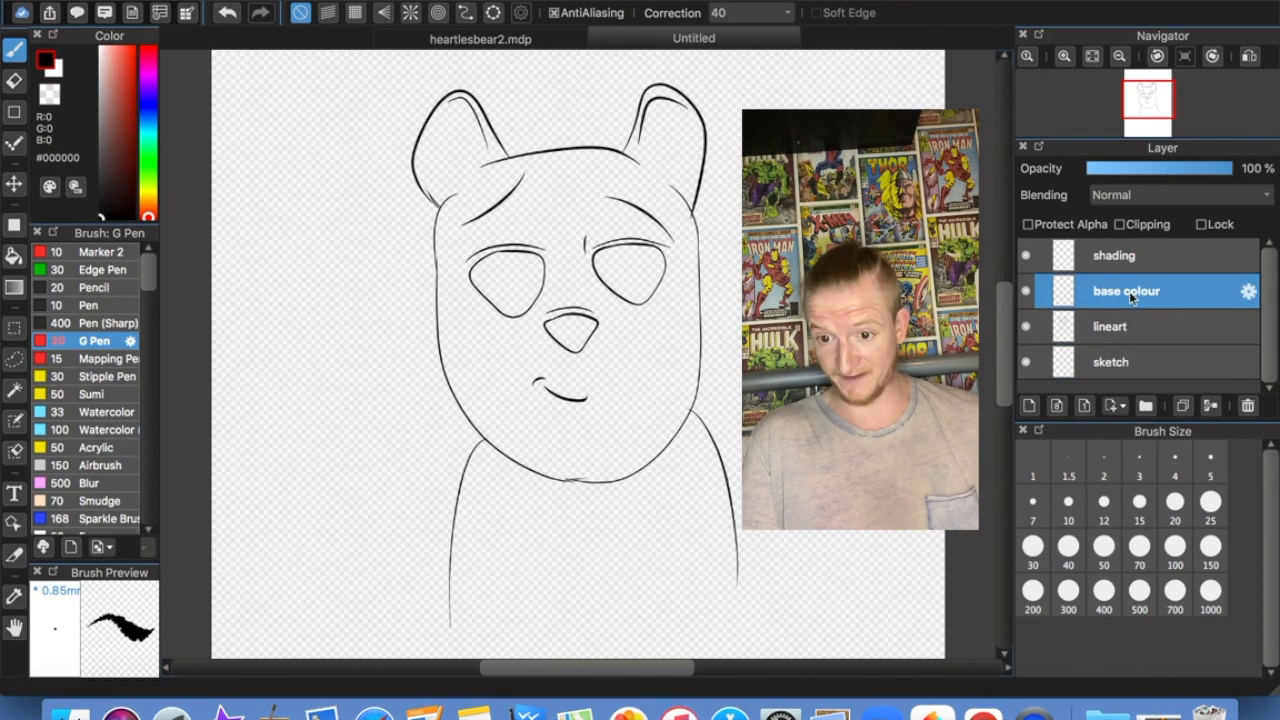
left_click(14, 256)
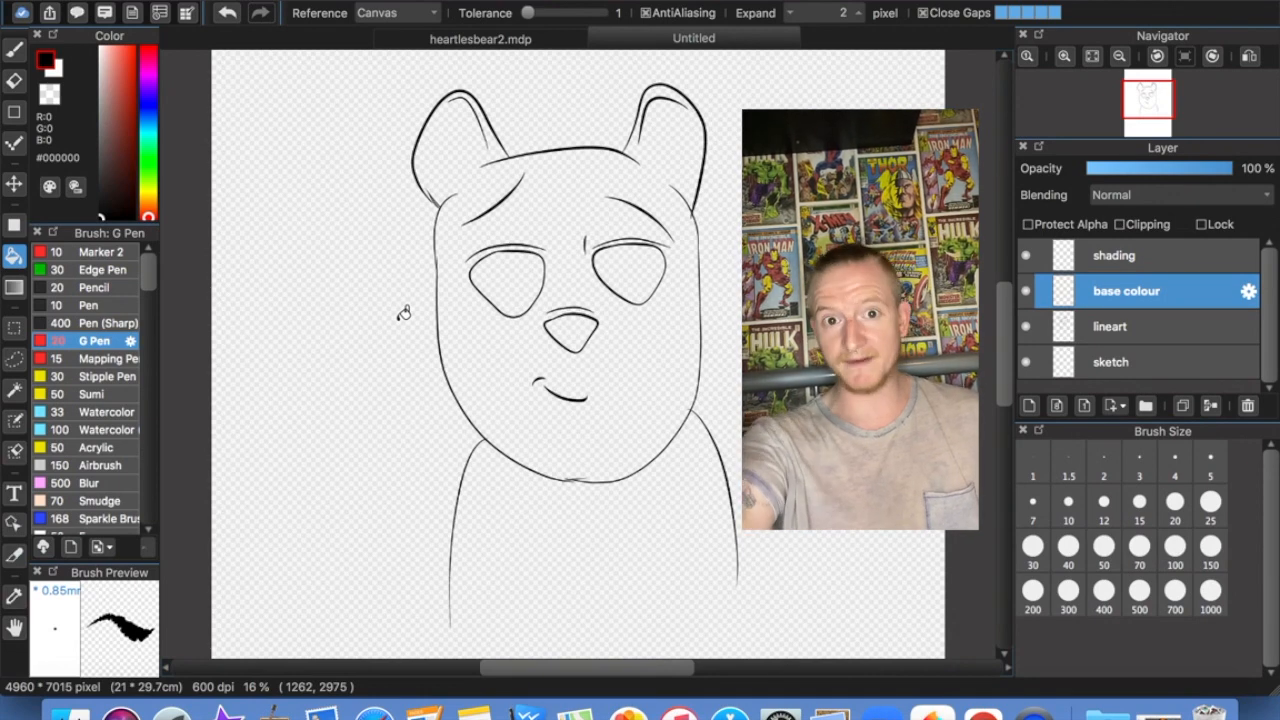
left_click(522, 275)
left_click(647, 266)
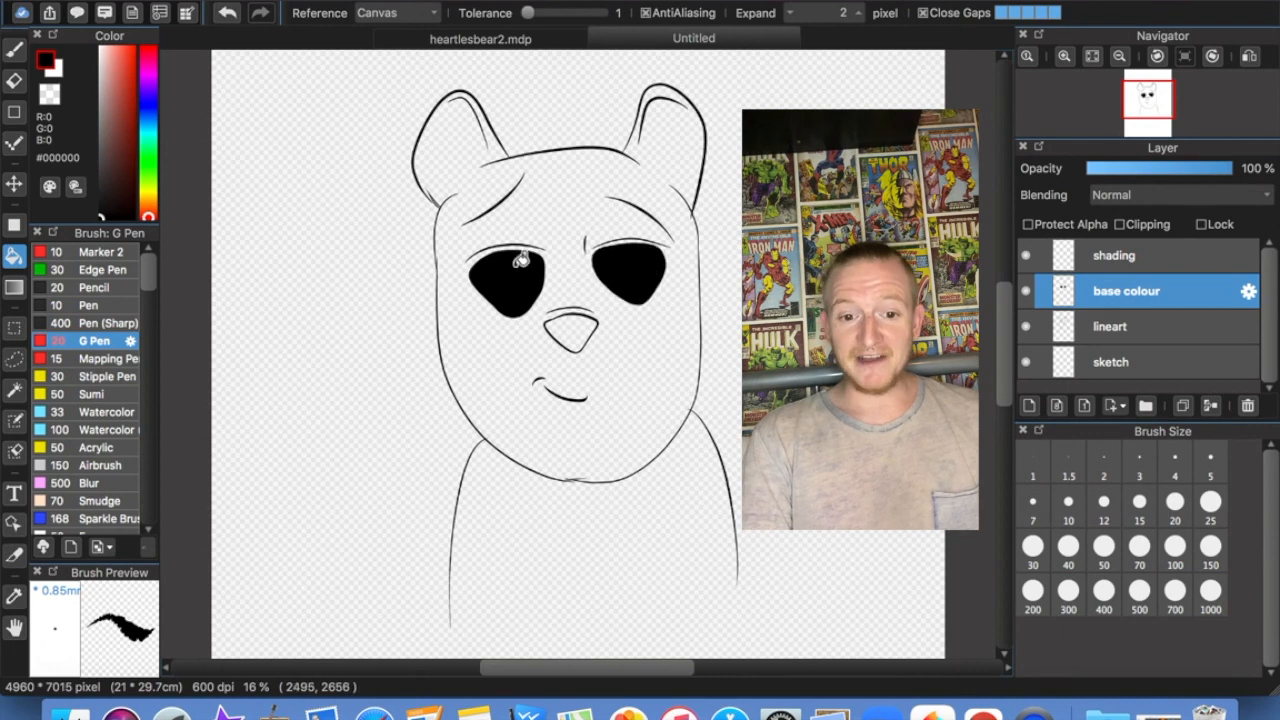
left_click(588, 322)
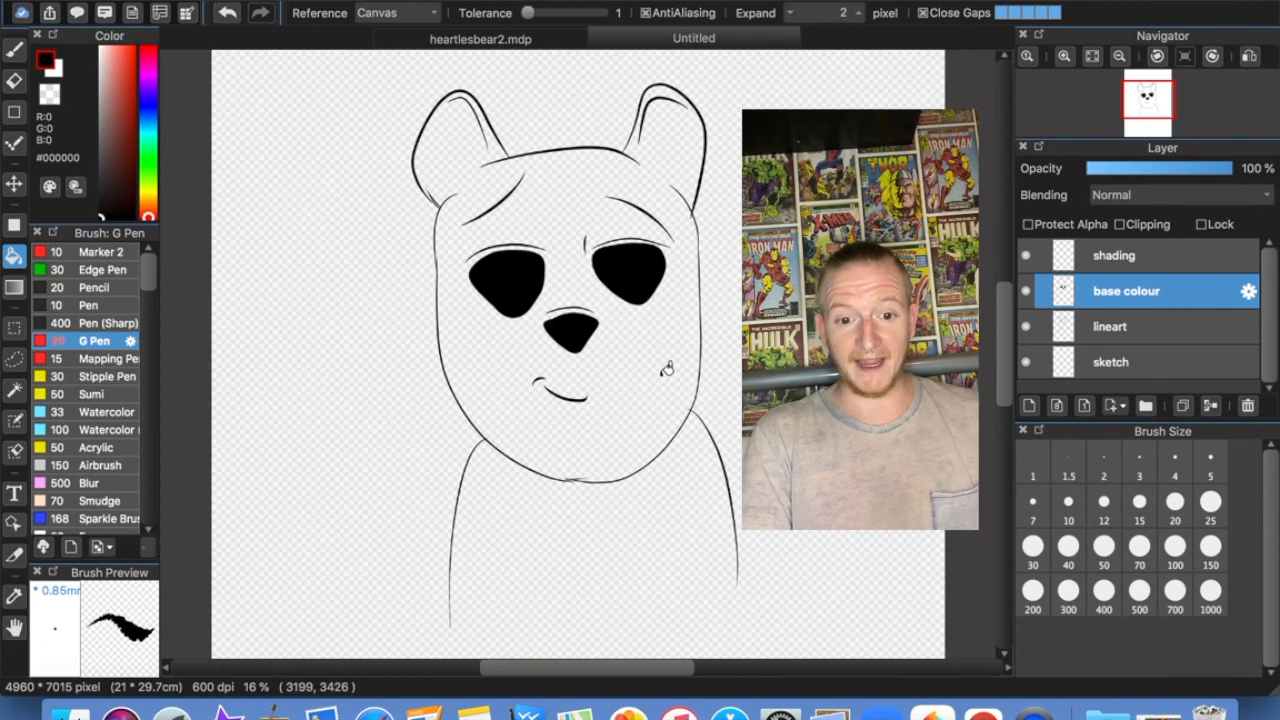
Choose light blue #7ABBDF and fill the bear's head and ears with it
left_click(149, 126)
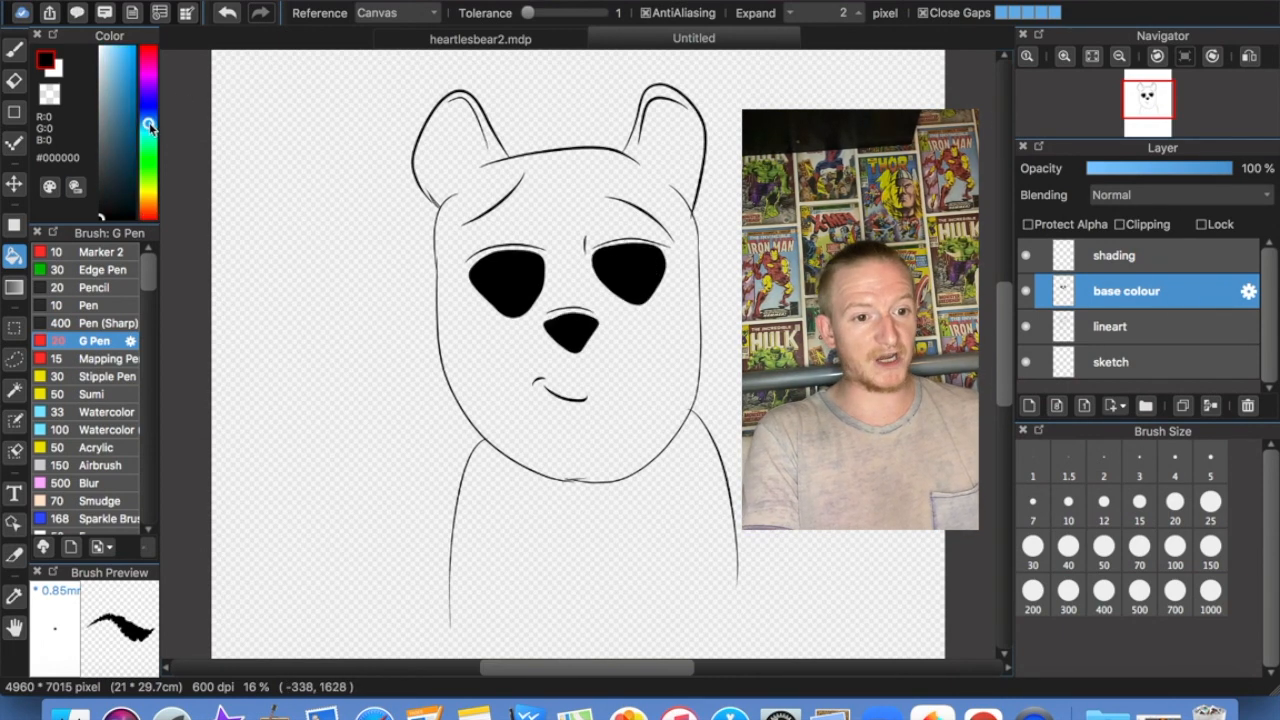
left_click(119, 71)
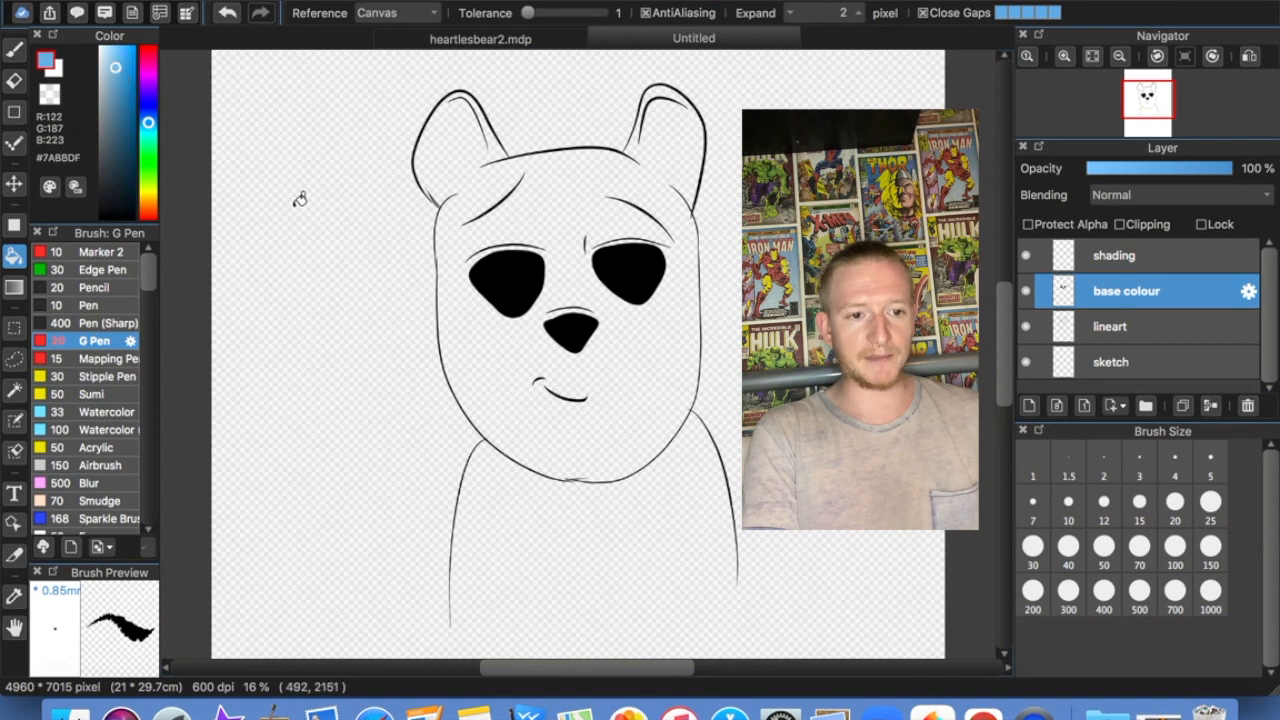
left_click(653, 404)
left_click(670, 92)
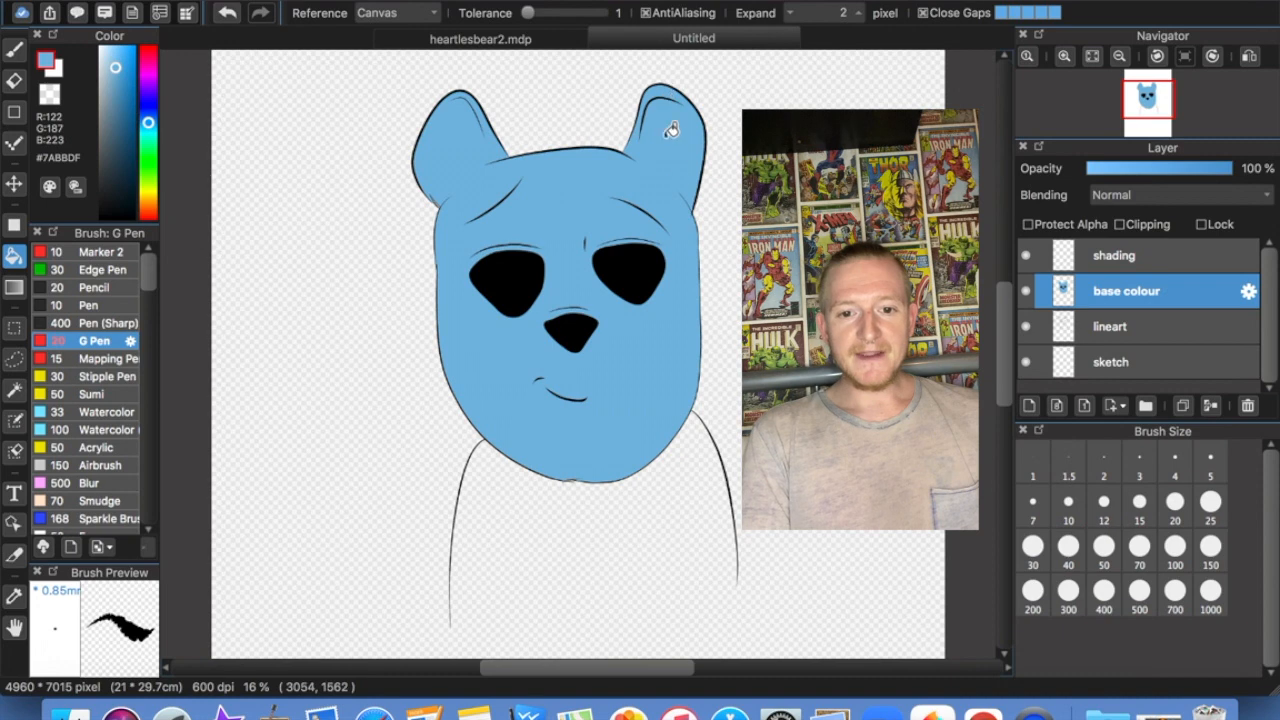
Close the bottom of the body with a wavy light blue G Pen line and fill the body with the same blue
left_click(14, 49)
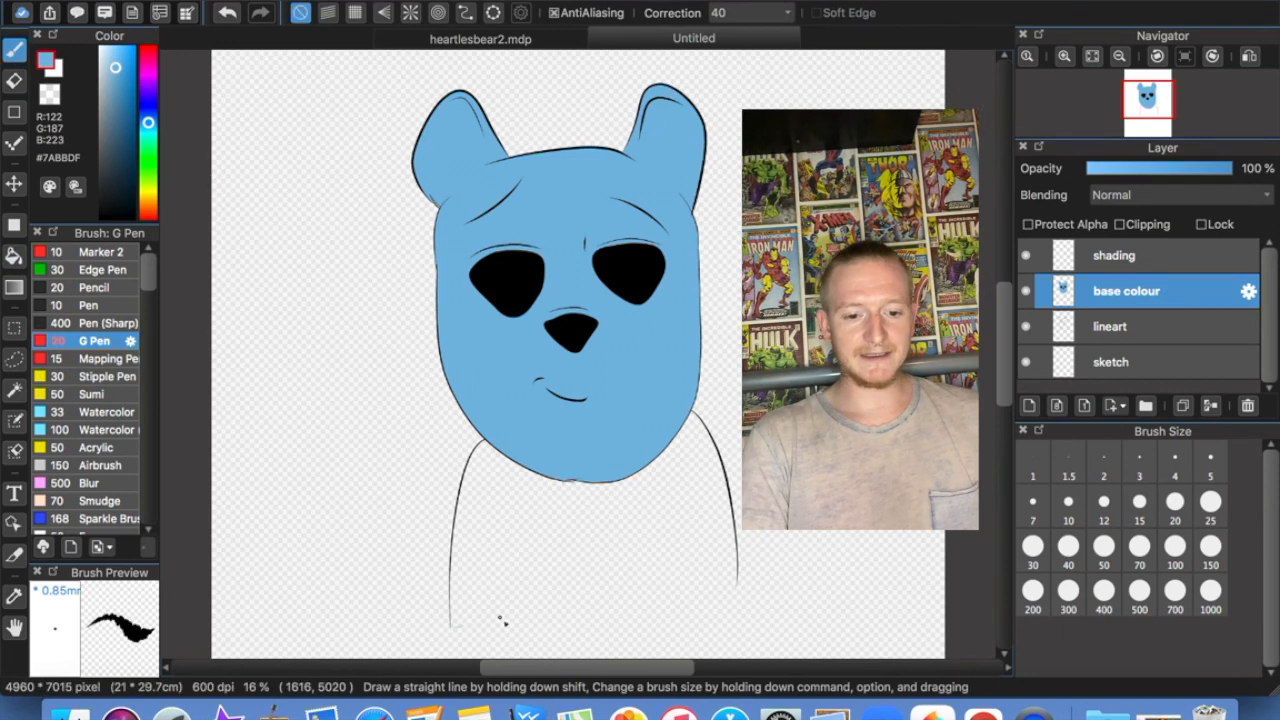
left_click_drag(750, 615, 741, 578)
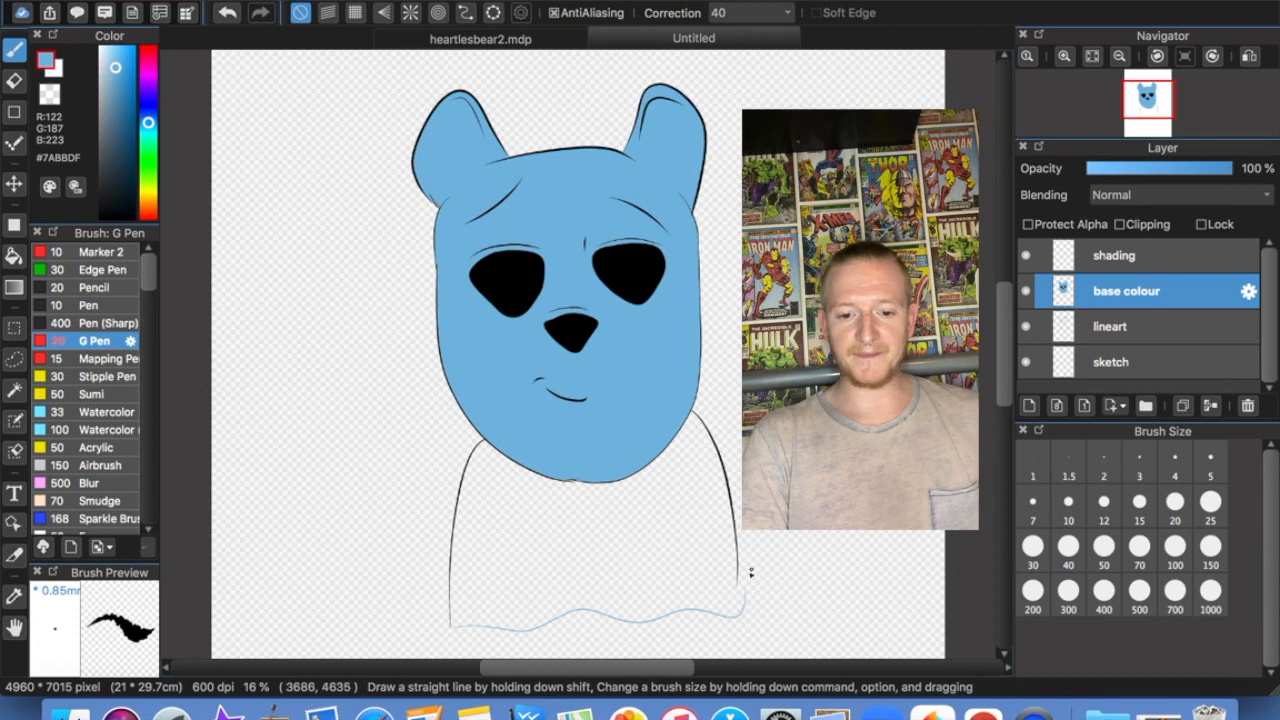
left_click(14, 256)
left_click(711, 500)
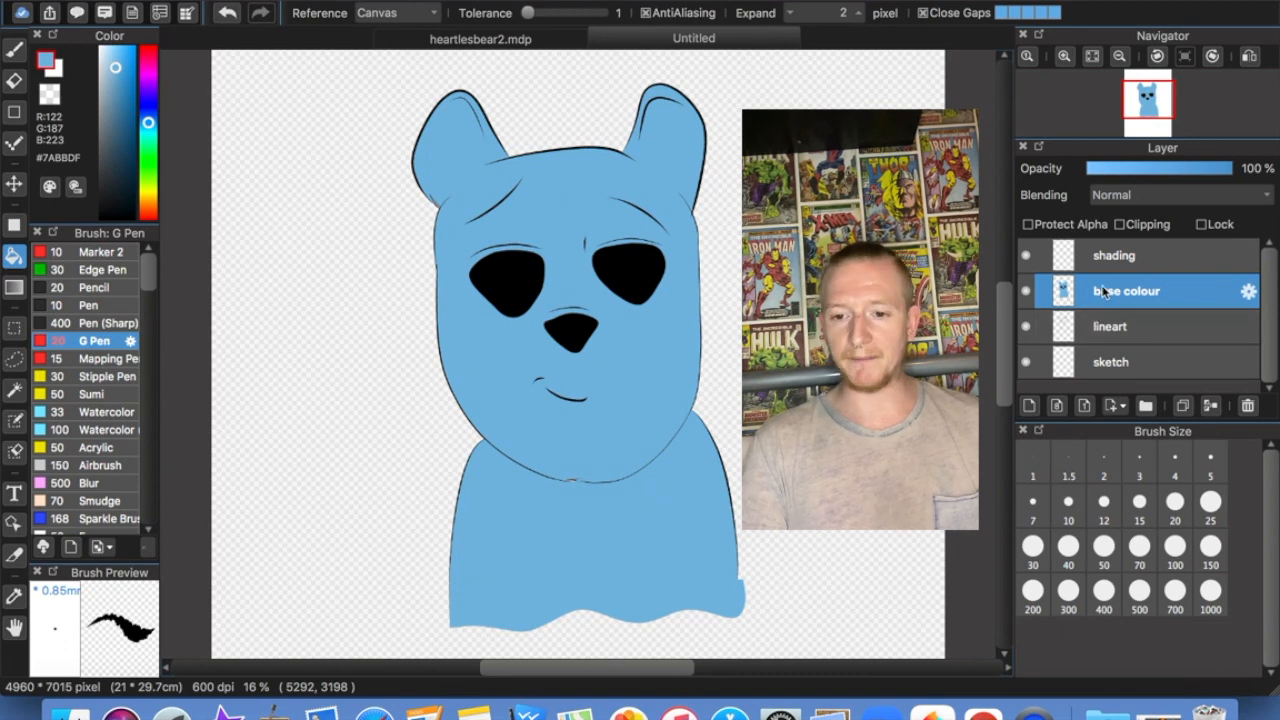
Reorder the layers so base colour lies below lineart and shading lies between the two
left_click_drag(1104, 312, 1108, 341)
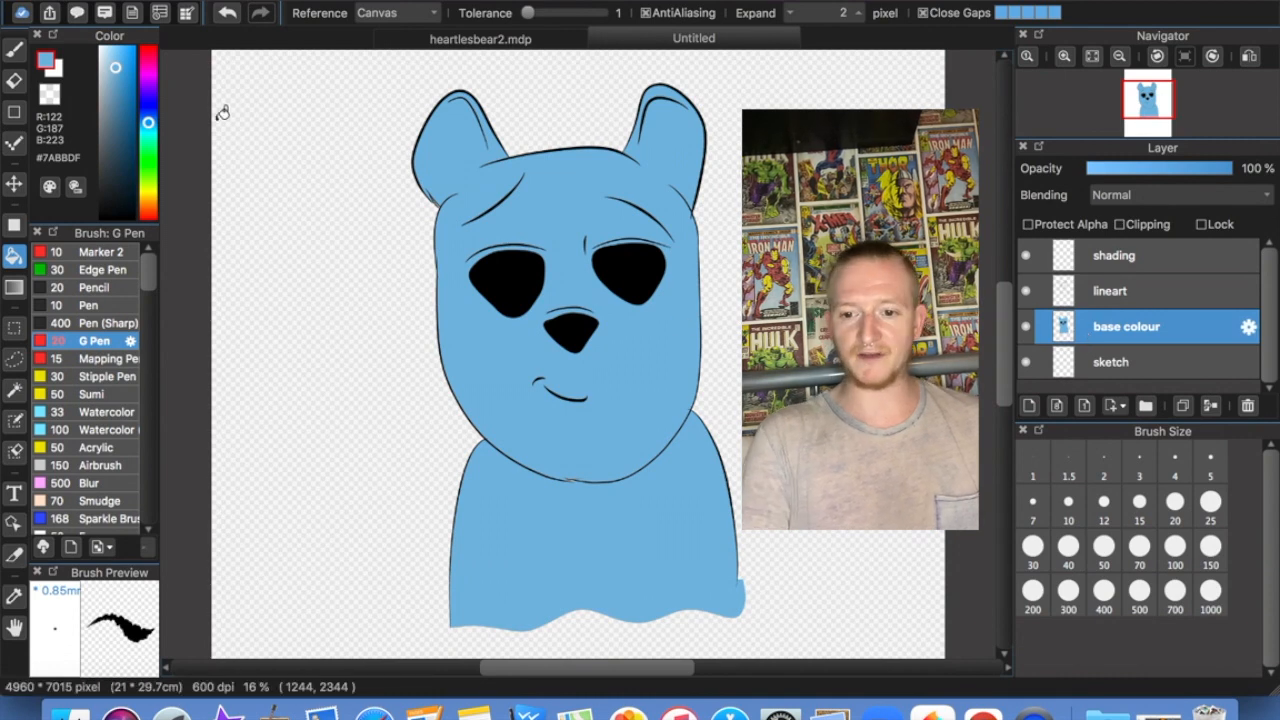
left_click(13, 55)
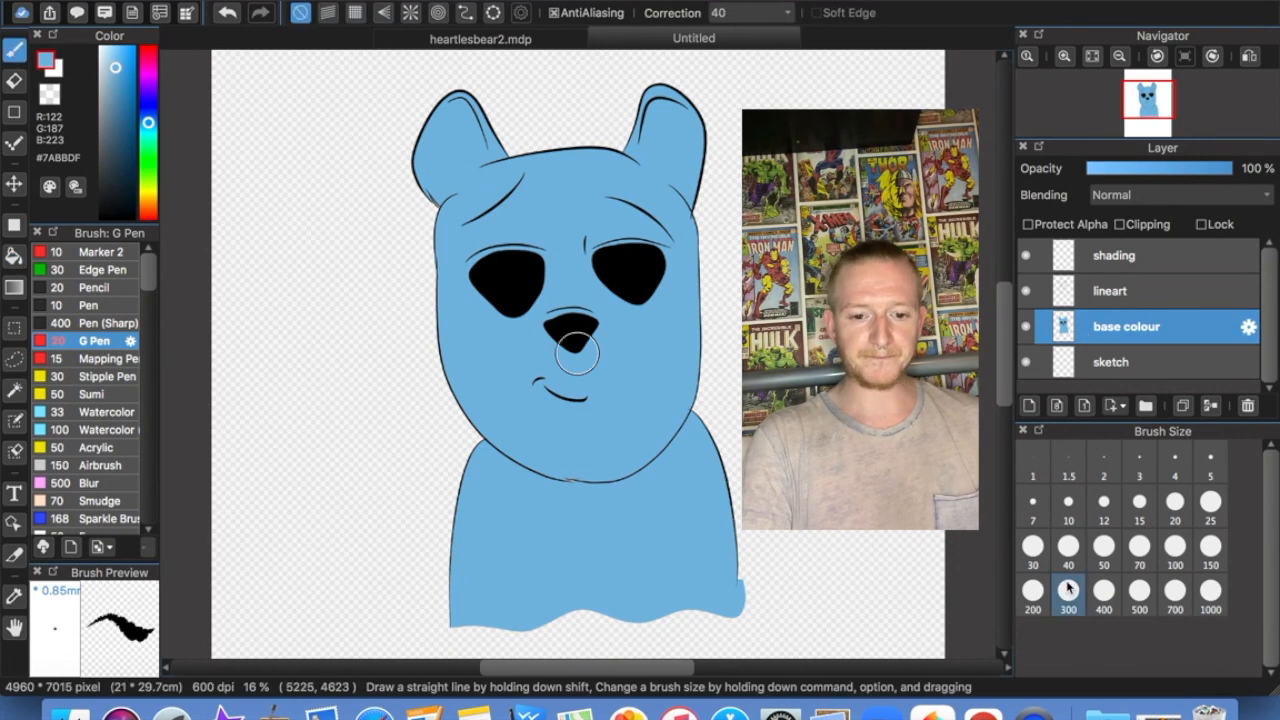
left_click_drag(1124, 262, 1126, 322)
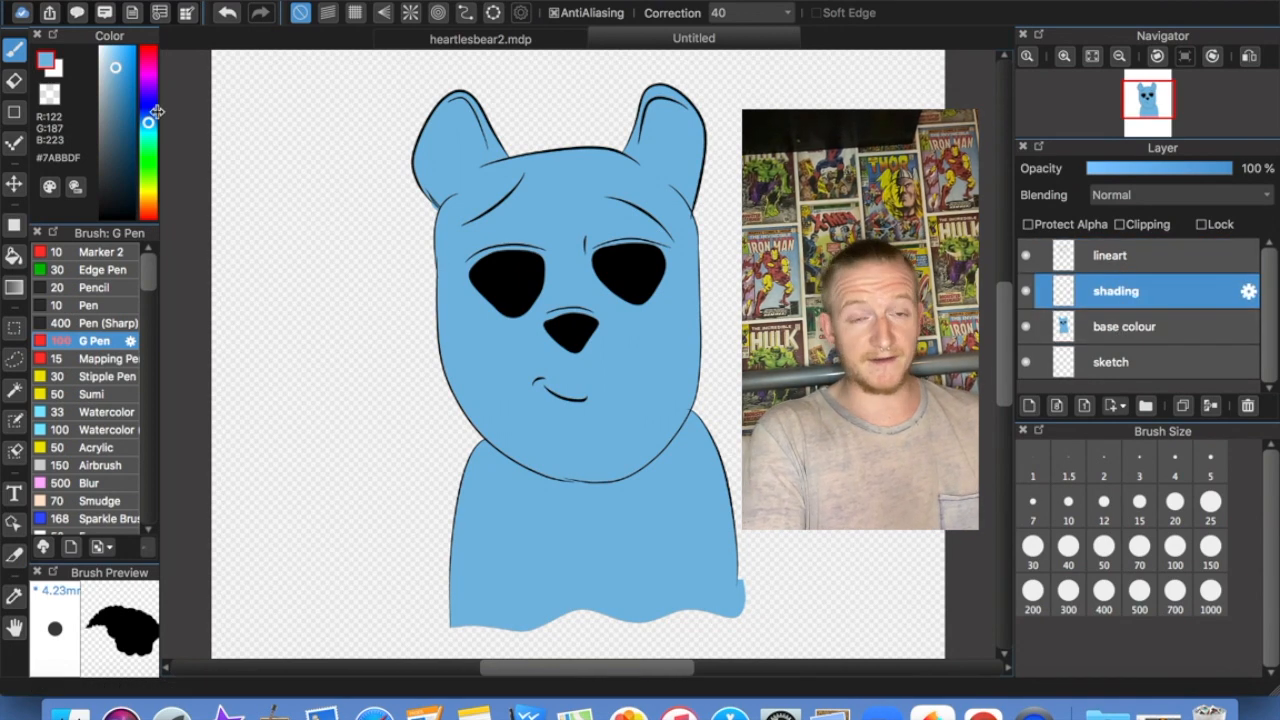
Set the colour to darker blue #489BC9 and choose the size 100 Watercolor brush, enlarging it to 400
key("i")
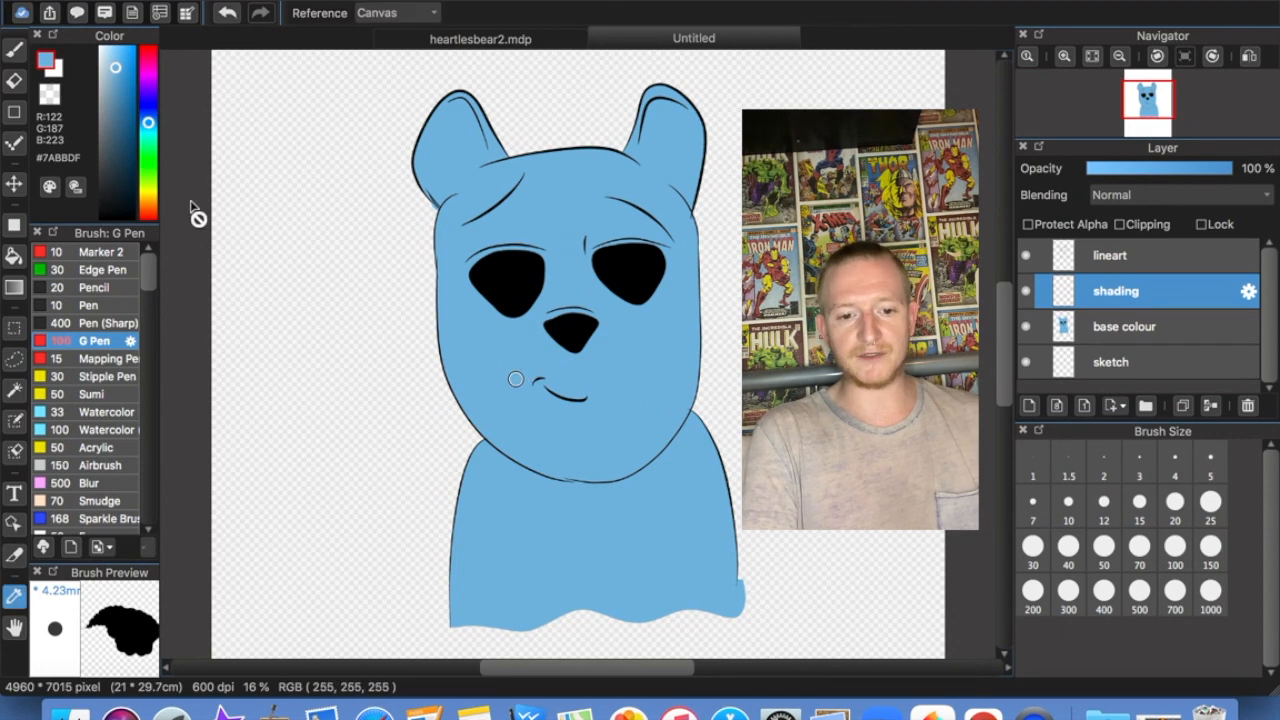
left_click(122, 81)
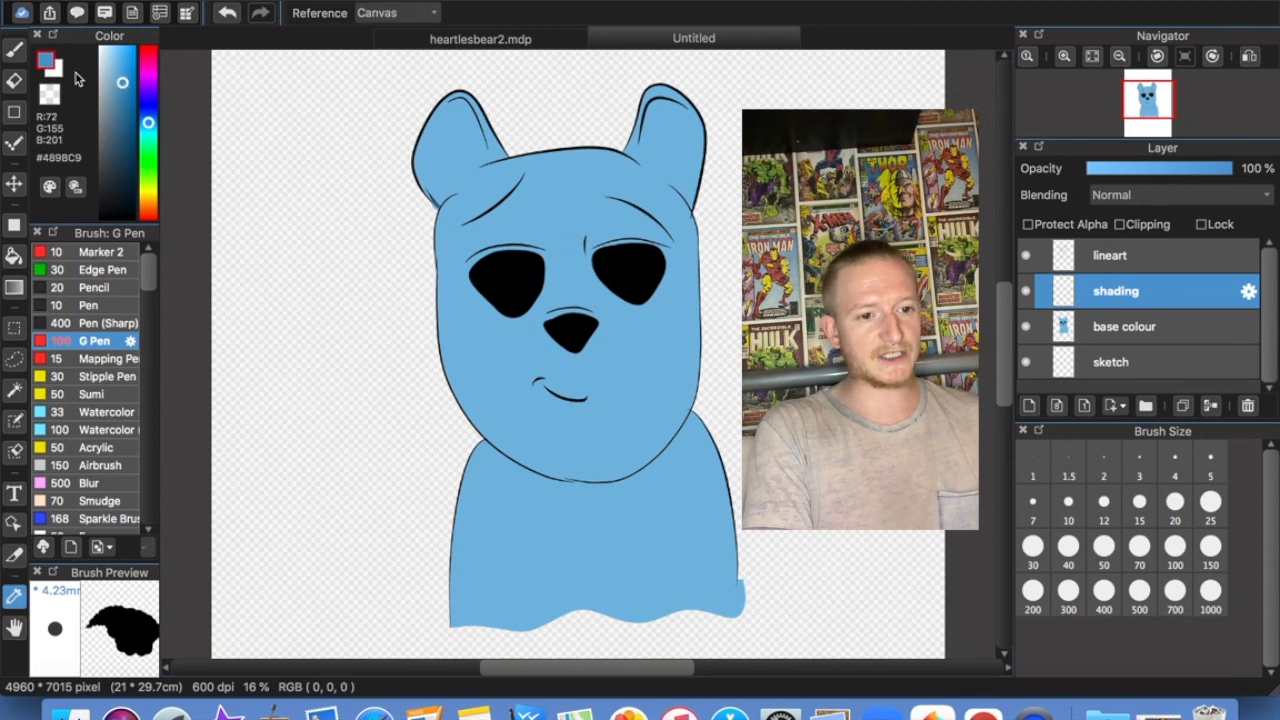
key("b")
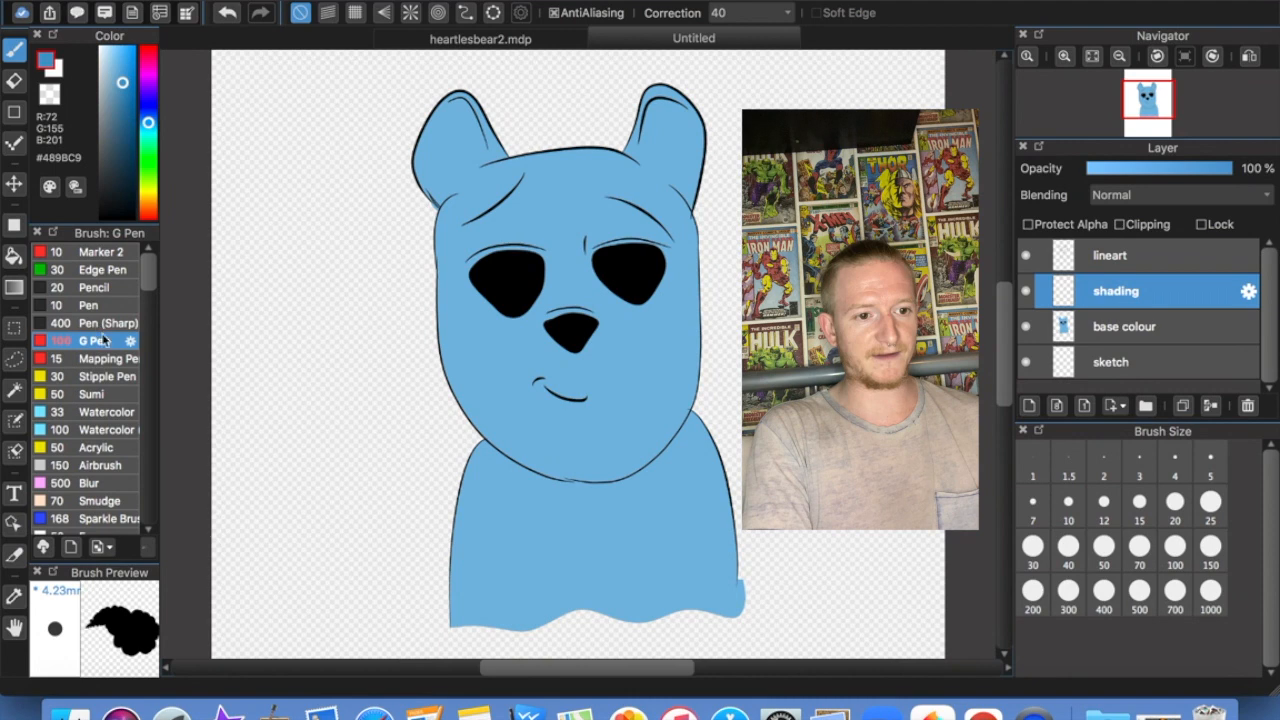
left_click(112, 427)
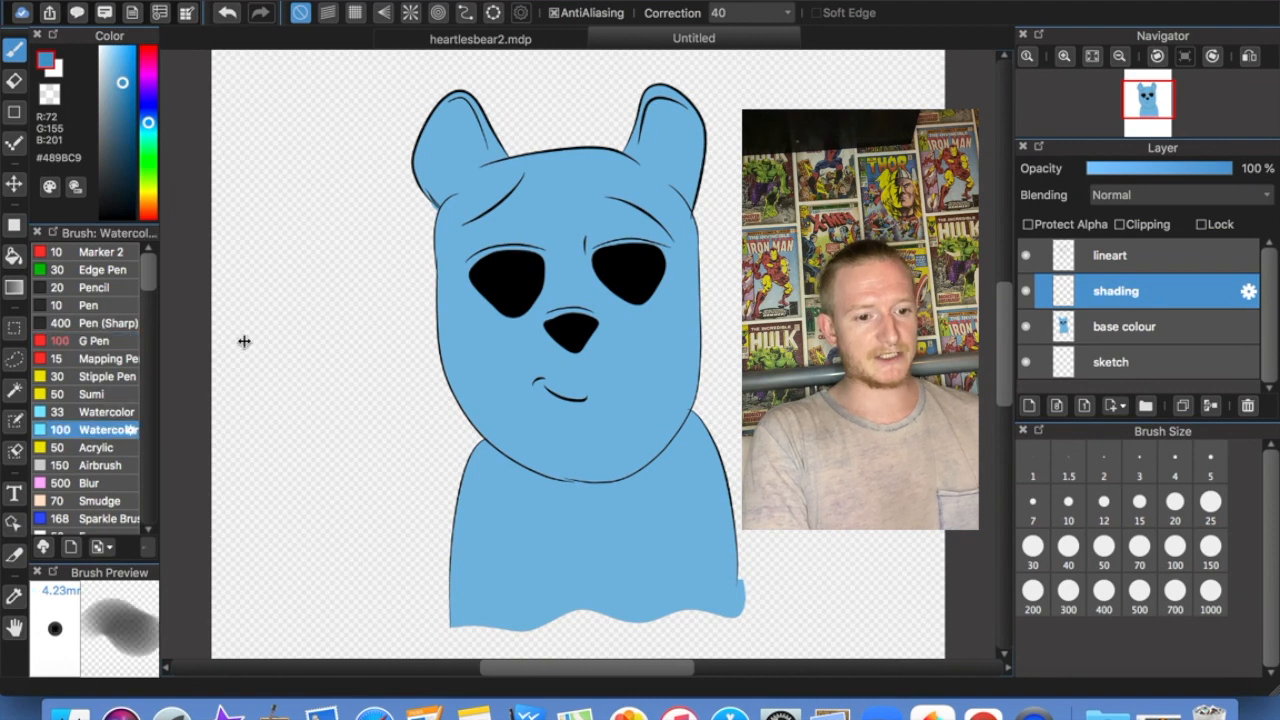
left_click(1100, 603)
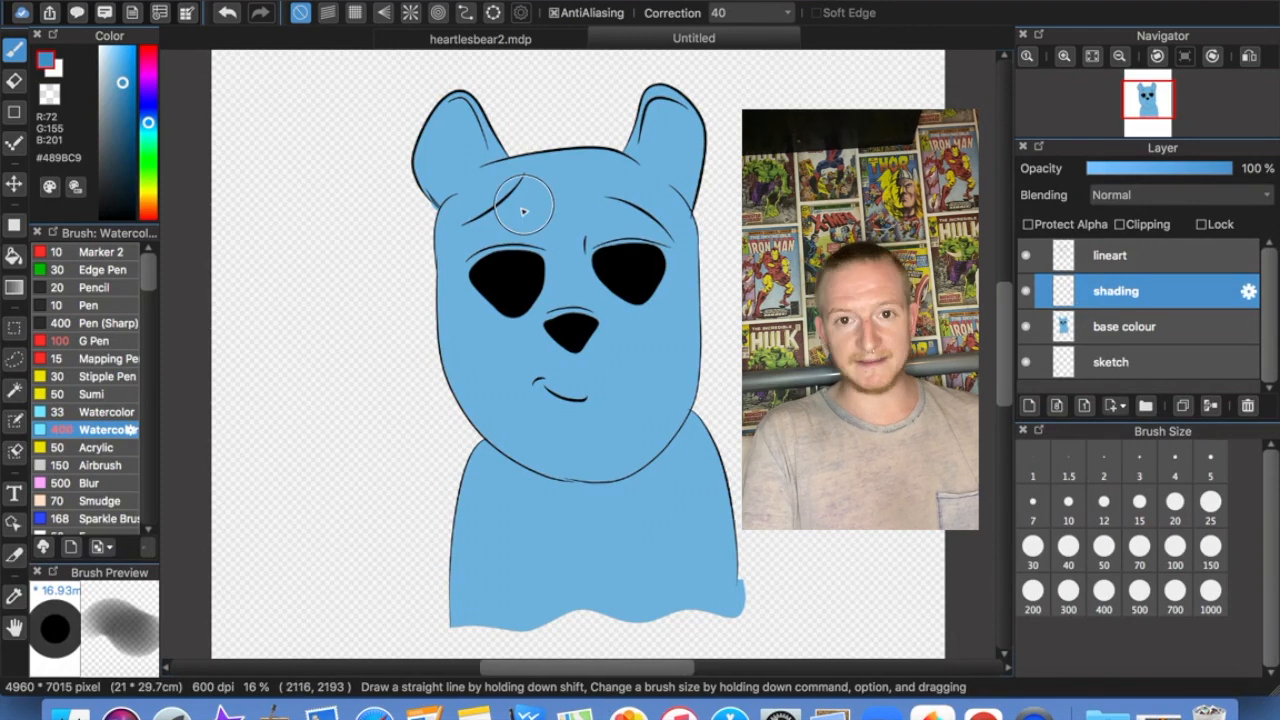
On the shading layer, brush soft shadows along the face's left side and chin, under the head and down the body's left side
mouse_move(515, 170)
left_mouse_down()
mouse_move(474, 194)
mouse_move(445, 267)
mouse_move(452, 366)
mouse_move(499, 498)
mouse_move(471, 184)
mouse_move(450, 256)
mouse_move(481, 411)
mouse_move(533, 459)
mouse_move(475, 413)
mouse_move(564, 471)
mouse_move(486, 403)
mouse_move(524, 449)
mouse_move(638, 463)
mouse_move(671, 388)
mouse_move(672, 434)
mouse_move(569, 461)
mouse_move(527, 428)
mouse_move(588, 425)
mouse_move(530, 421)
mouse_move(498, 282)
left_mouse_up()
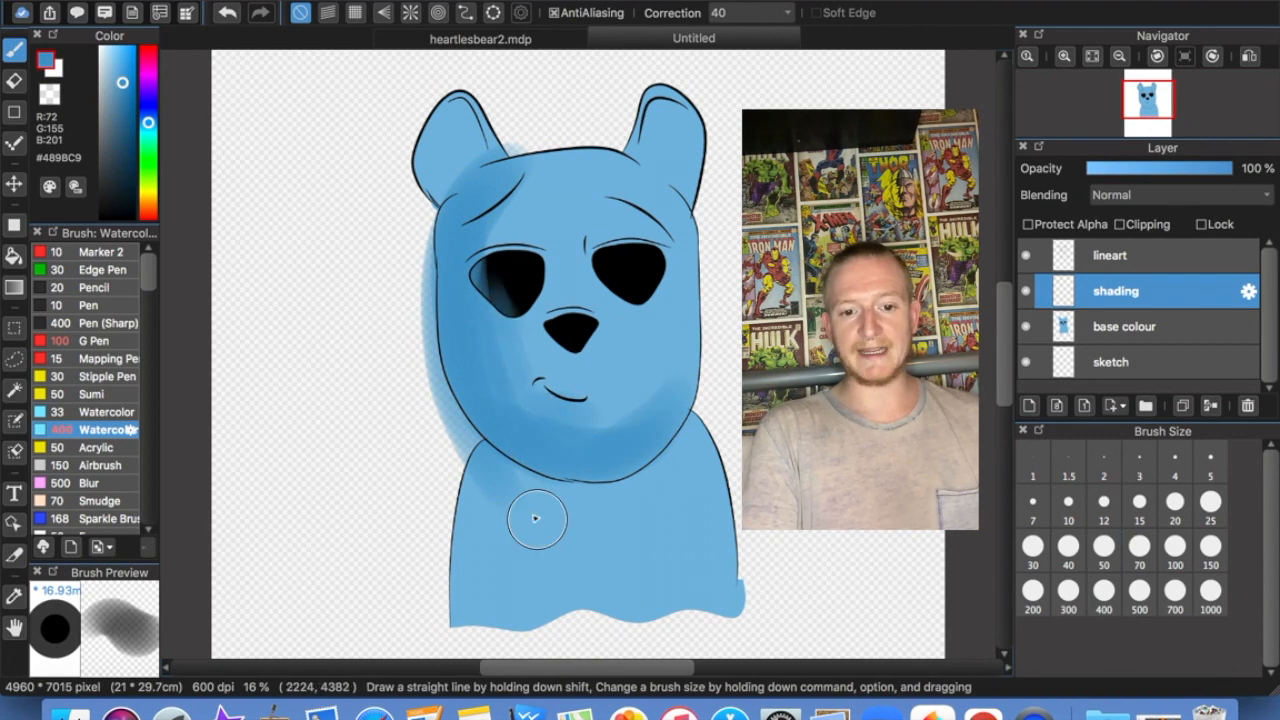
mouse_move(488, 463)
left_mouse_down()
mouse_move(690, 461)
mouse_move(695, 419)
mouse_move(601, 507)
mouse_move(462, 455)
left_mouse_up()
mouse_move(472, 614)
left_mouse_down()
mouse_move(581, 509)
mouse_move(474, 566)
mouse_move(476, 545)
mouse_move(478, 600)
left_mouse_up()
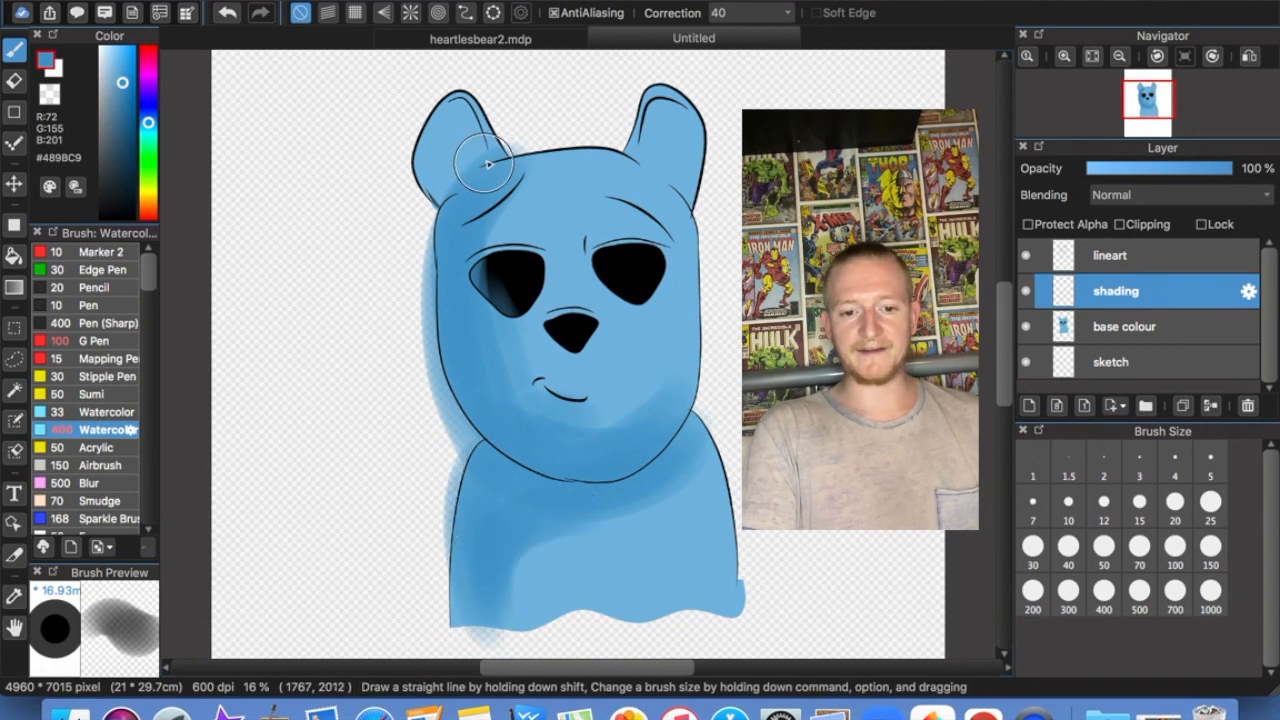
Brush soft shadows at the base of both ears, and at brush size 100 around the eyes and nose
left_click_drag(445, 188, 423, 200)
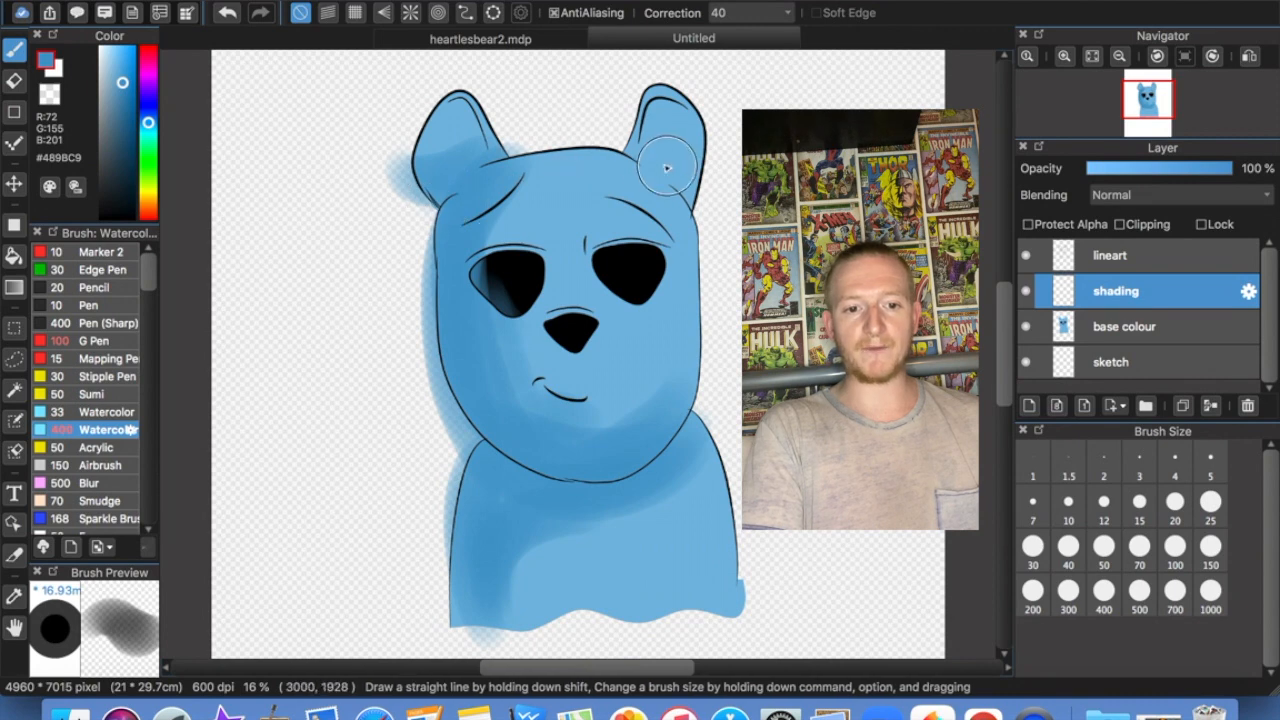
left_click_drag(626, 150, 696, 204)
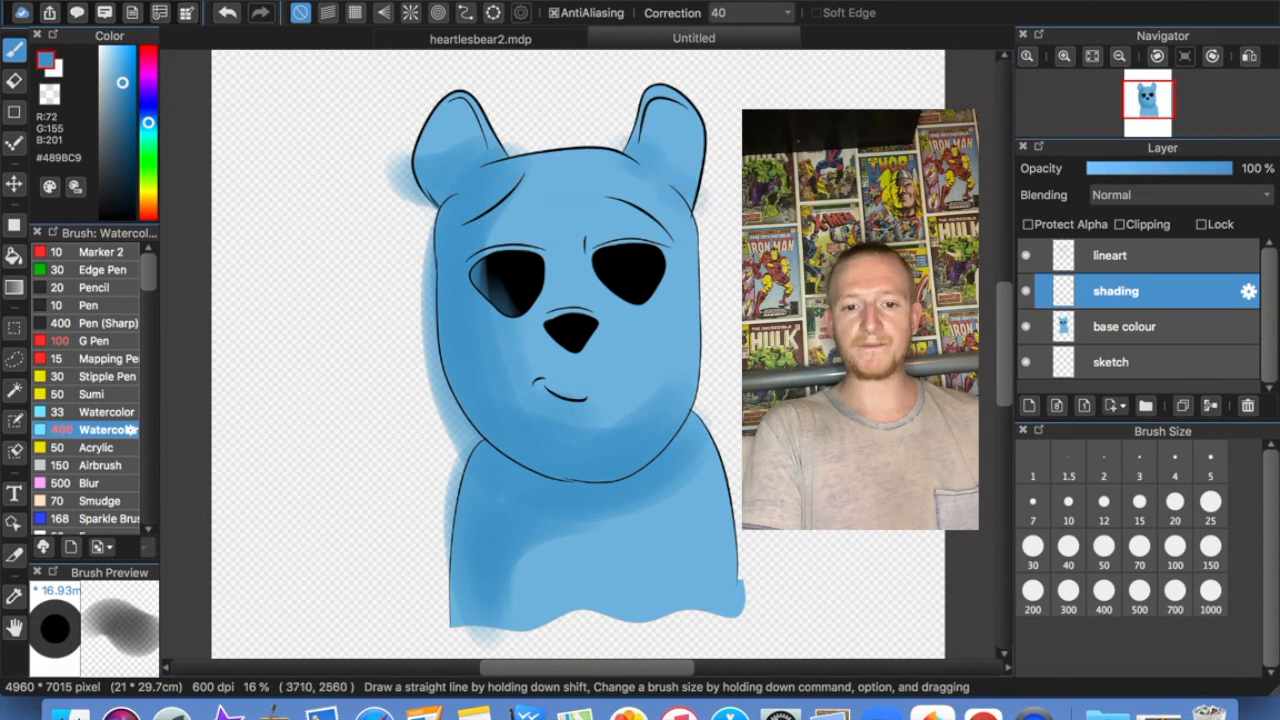
left_click(1174, 552)
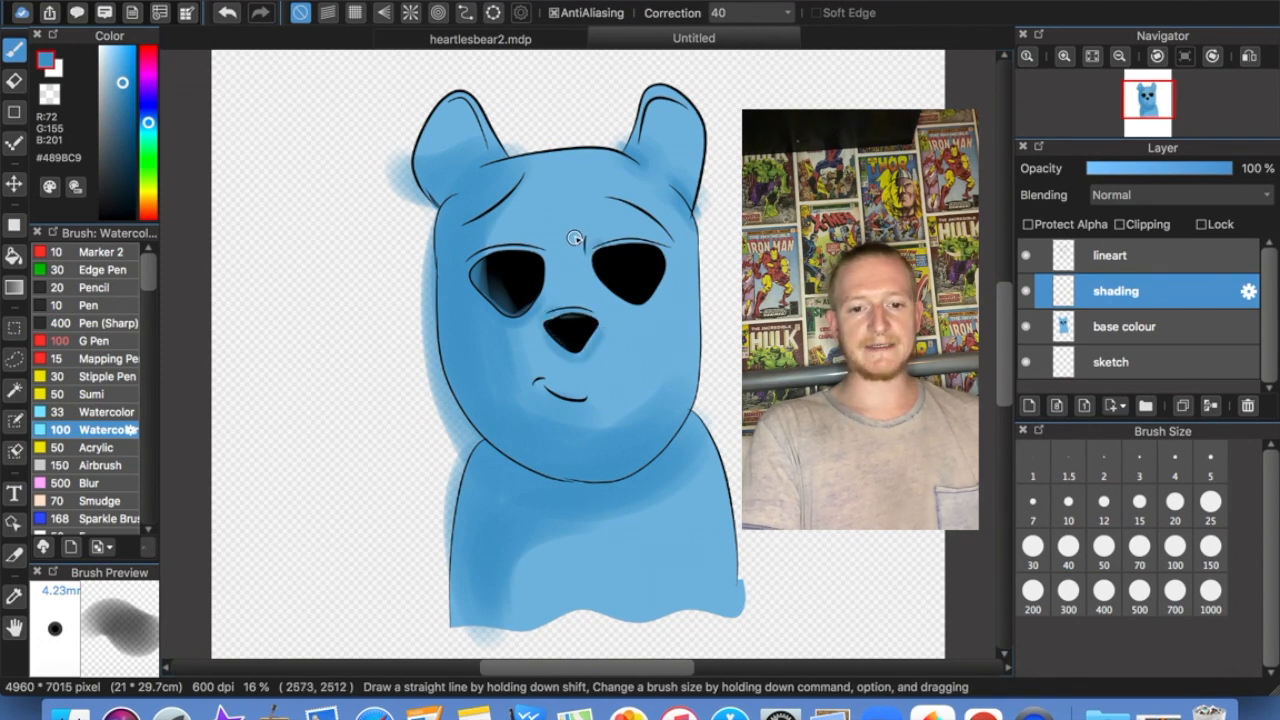
mouse_move(603, 246)
left_mouse_down()
mouse_move(661, 232)
mouse_move(601, 203)
mouse_move(670, 241)
mouse_move(606, 206)
mouse_move(670, 250)
mouse_move(669, 289)
mouse_move(671, 258)
mouse_move(661, 302)
mouse_move(645, 308)
mouse_move(667, 253)
left_mouse_up()
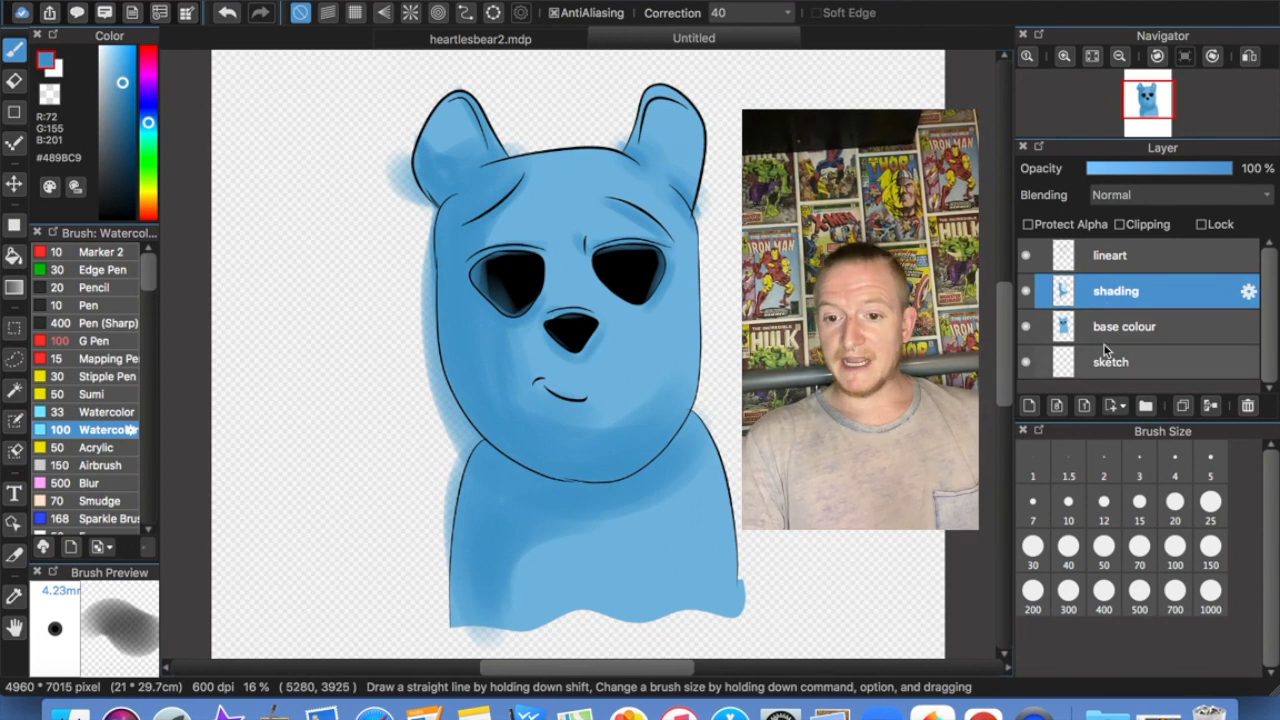
Clip the shading layer to the base colour layer
left_click(1157, 231)
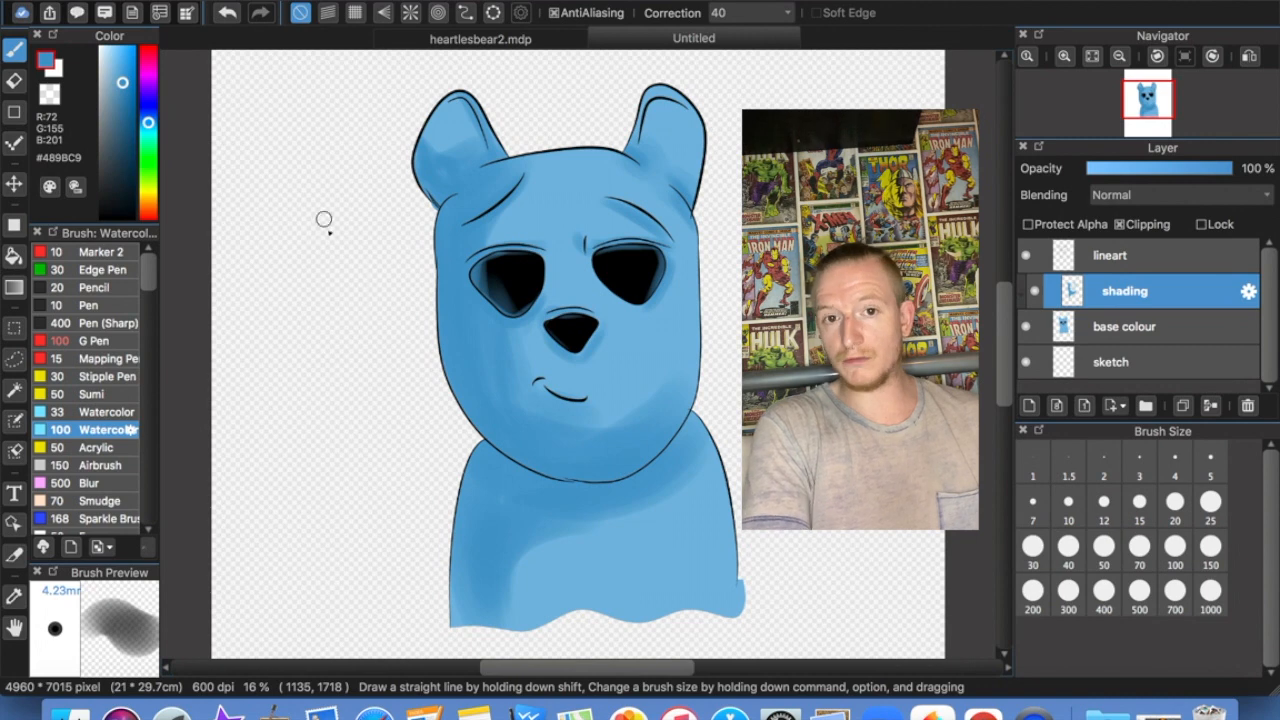
left_click_drag(640, 539, 889, 603)
mouse_move(714, 443)
left_mouse_down()
mouse_move(457, 688)
mouse_move(453, 672)
left_mouse_up()
left_click_drag(485, 385, 720, 308)
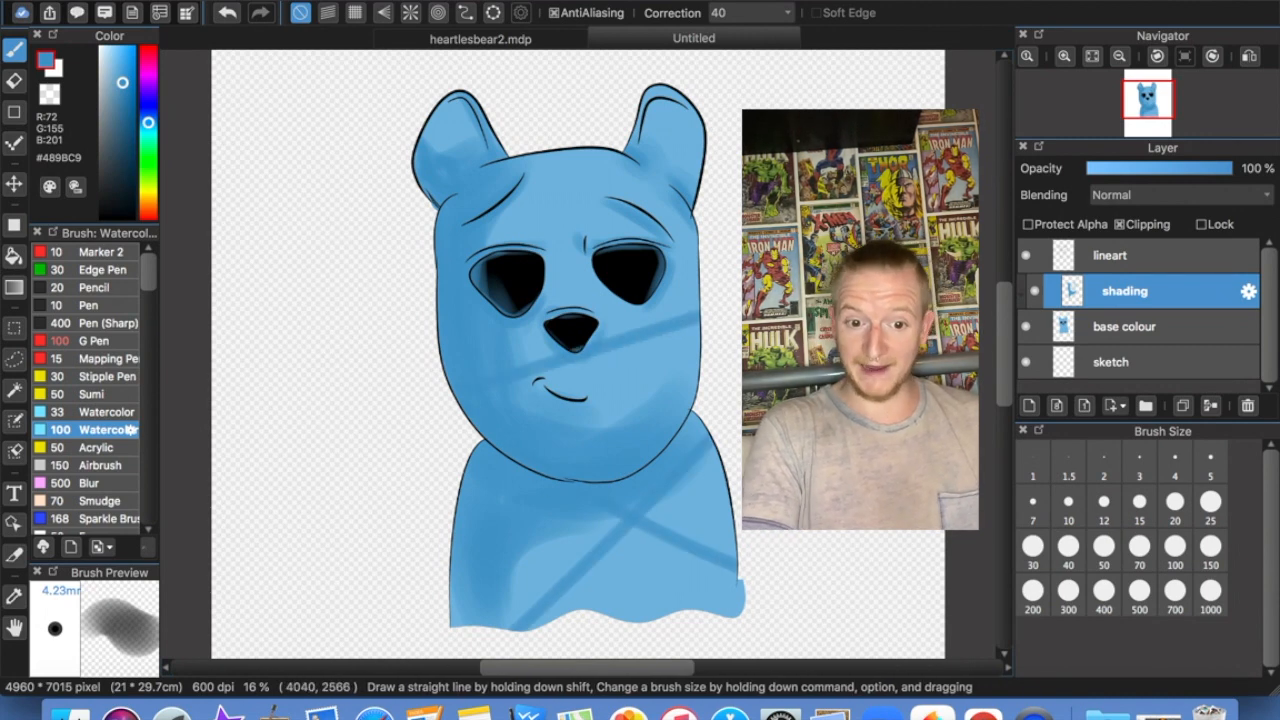
key("super+z")
key("super+z")
key("super+z")
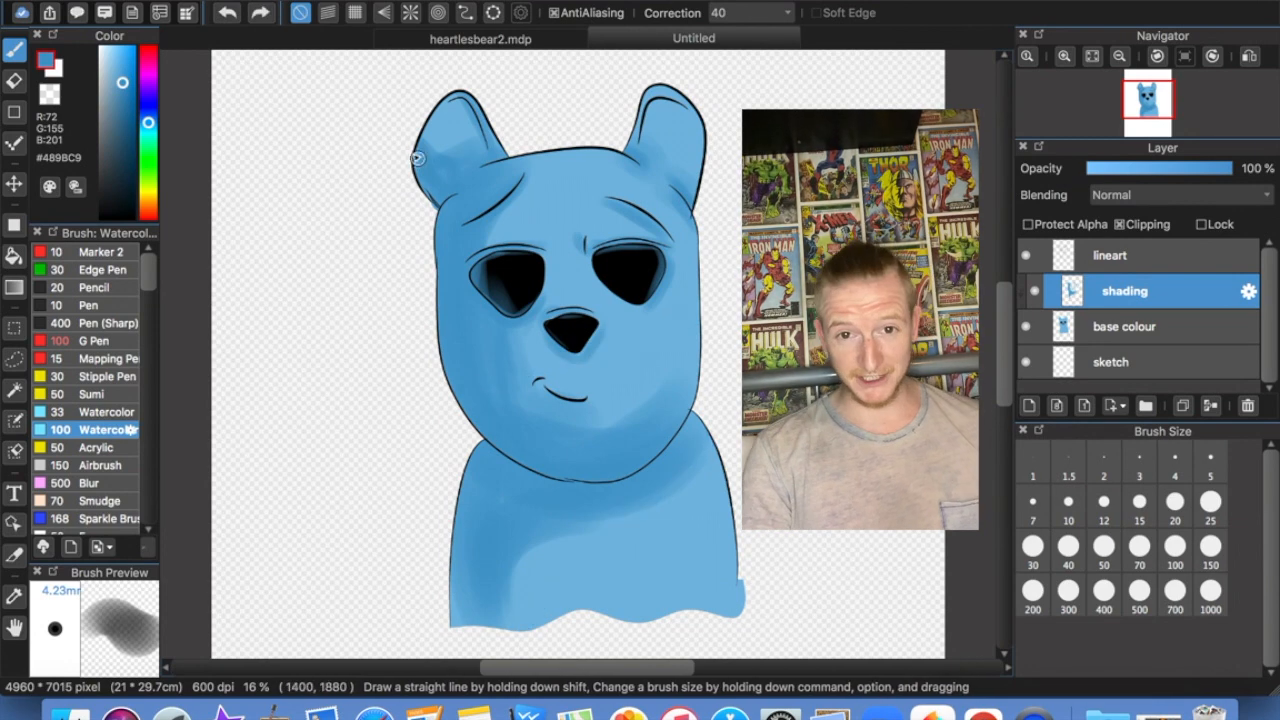
Shade the left ear's outer edge, and with darker blue #227EB1 at size 300 deepen the shadows down the left of body and face
left_click_drag(417, 150, 438, 126)
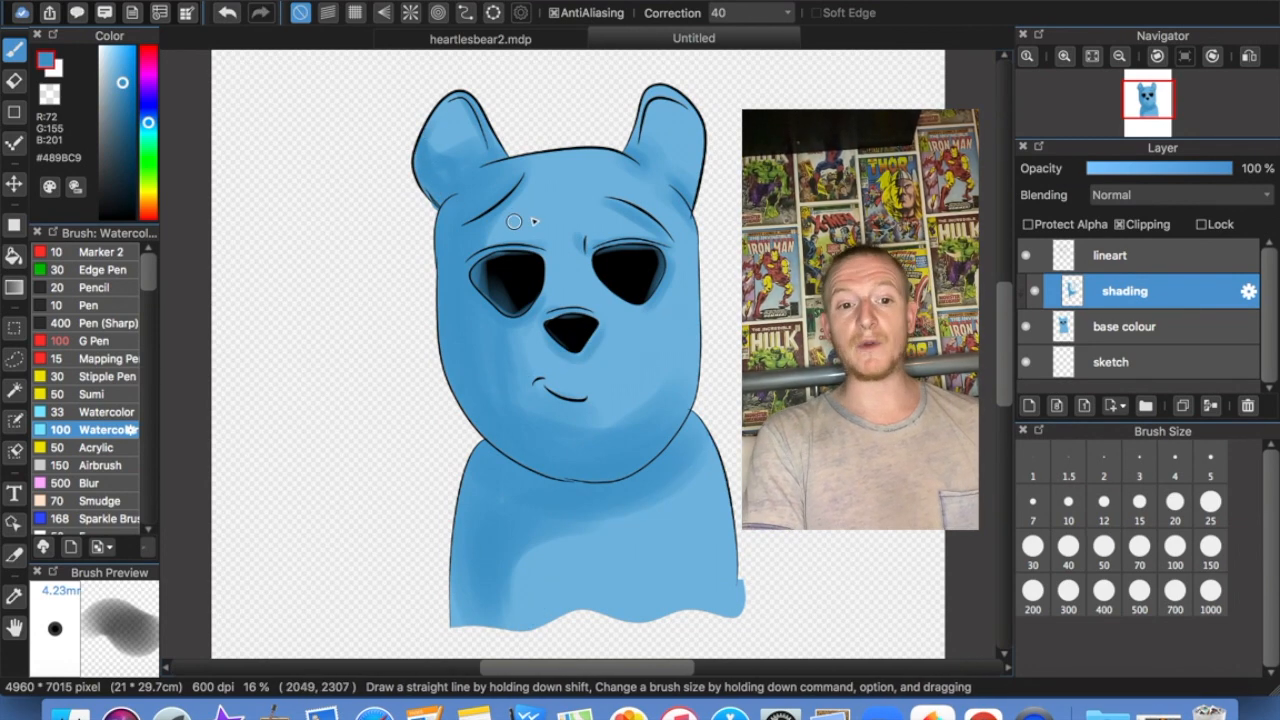
left_click(128, 99)
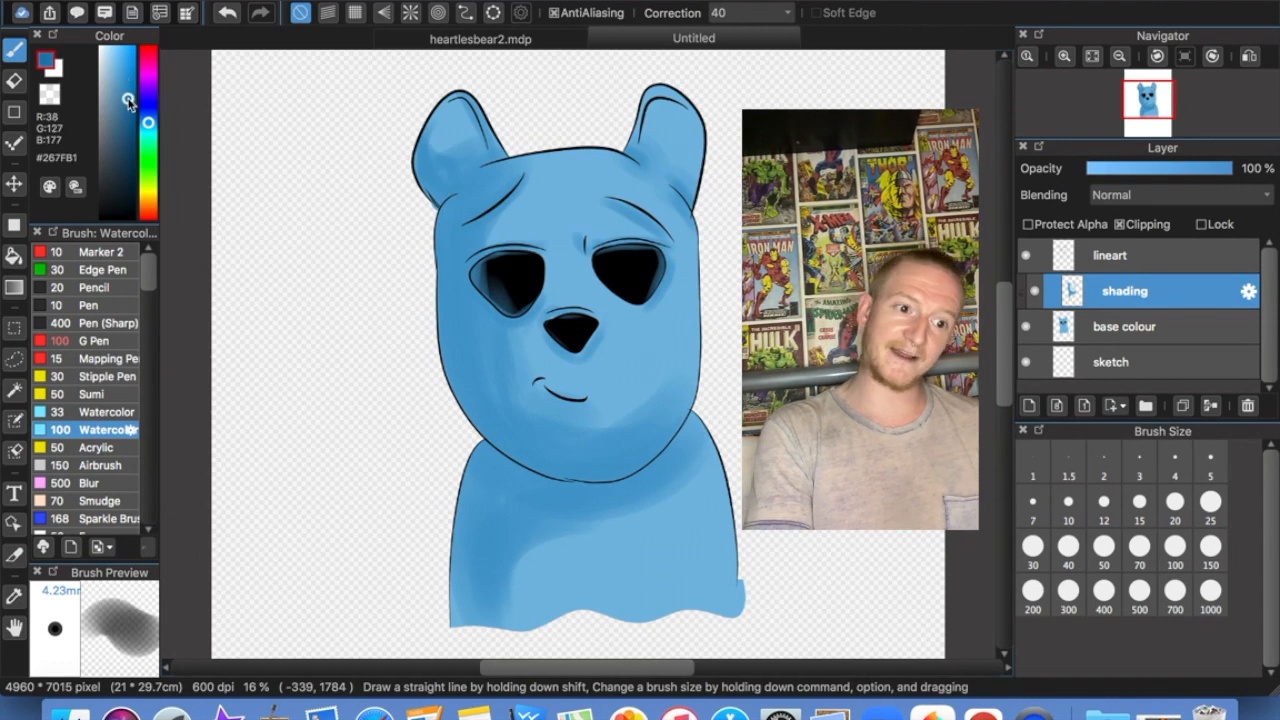
left_click(1069, 591)
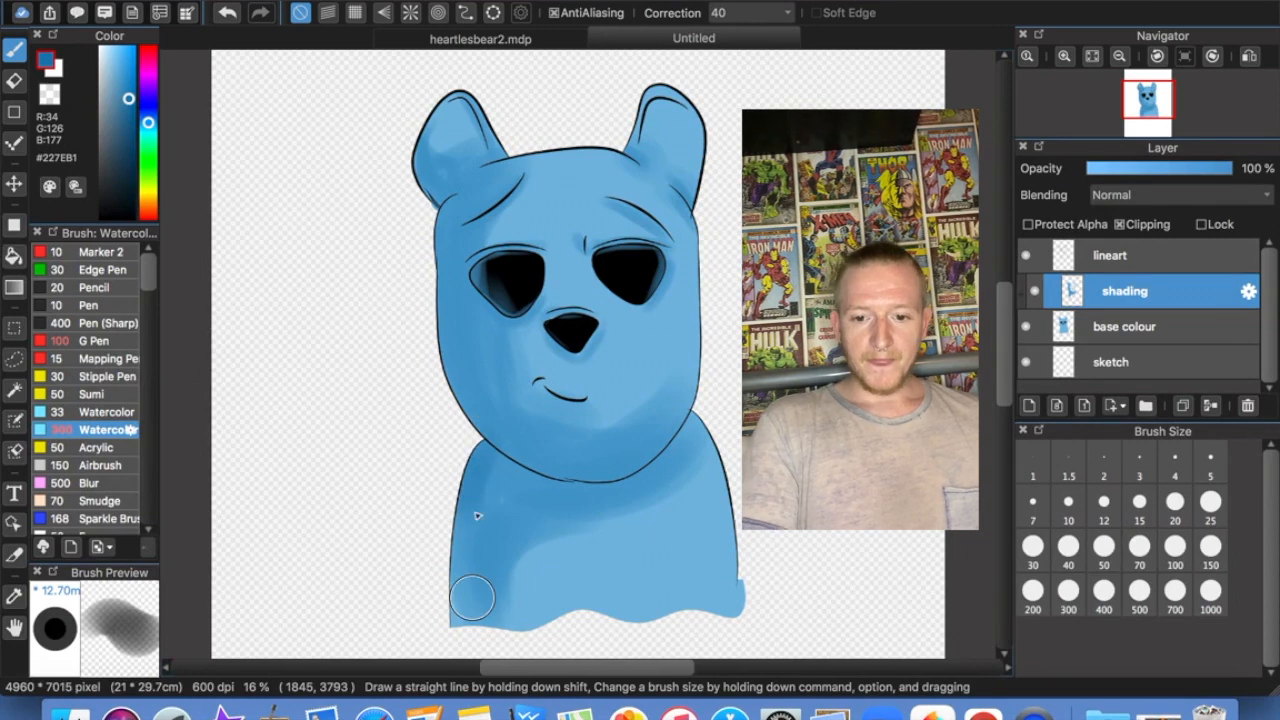
mouse_move(472, 598)
left_mouse_down()
mouse_move(487, 437)
mouse_move(461, 503)
mouse_move(465, 640)
mouse_move(475, 435)
mouse_move(517, 484)
mouse_move(482, 440)
mouse_move(585, 500)
mouse_move(619, 497)
mouse_move(521, 482)
mouse_move(656, 490)
mouse_move(703, 418)
mouse_move(621, 484)
mouse_move(684, 389)
mouse_move(663, 451)
mouse_move(534, 469)
mouse_move(586, 477)
mouse_move(462, 395)
mouse_move(440, 322)
mouse_move(440, 243)
mouse_move(473, 432)
mouse_move(447, 321)
mouse_move(452, 367)
mouse_move(524, 461)
mouse_move(568, 478)
mouse_move(534, 420)
mouse_move(446, 349)
mouse_move(453, 220)
mouse_move(524, 171)
mouse_move(449, 264)
left_mouse_up()
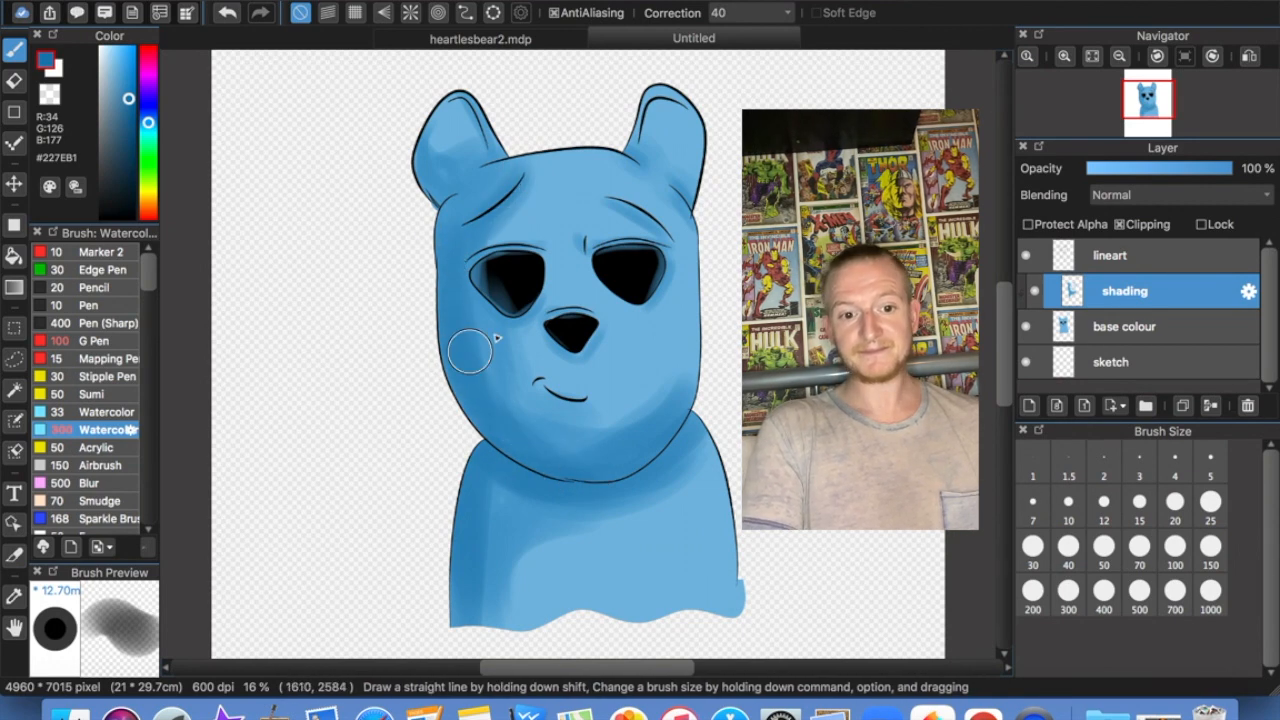
At brush size 100, add darker shading around both eyes, the nose, the mouth corner and beneath the brow lines
left_click(1175, 546)
mouse_move(464, 282)
left_mouse_down()
mouse_move(502, 327)
mouse_move(547, 279)
mouse_move(524, 327)
mouse_move(474, 286)
mouse_move(482, 349)
left_mouse_up()
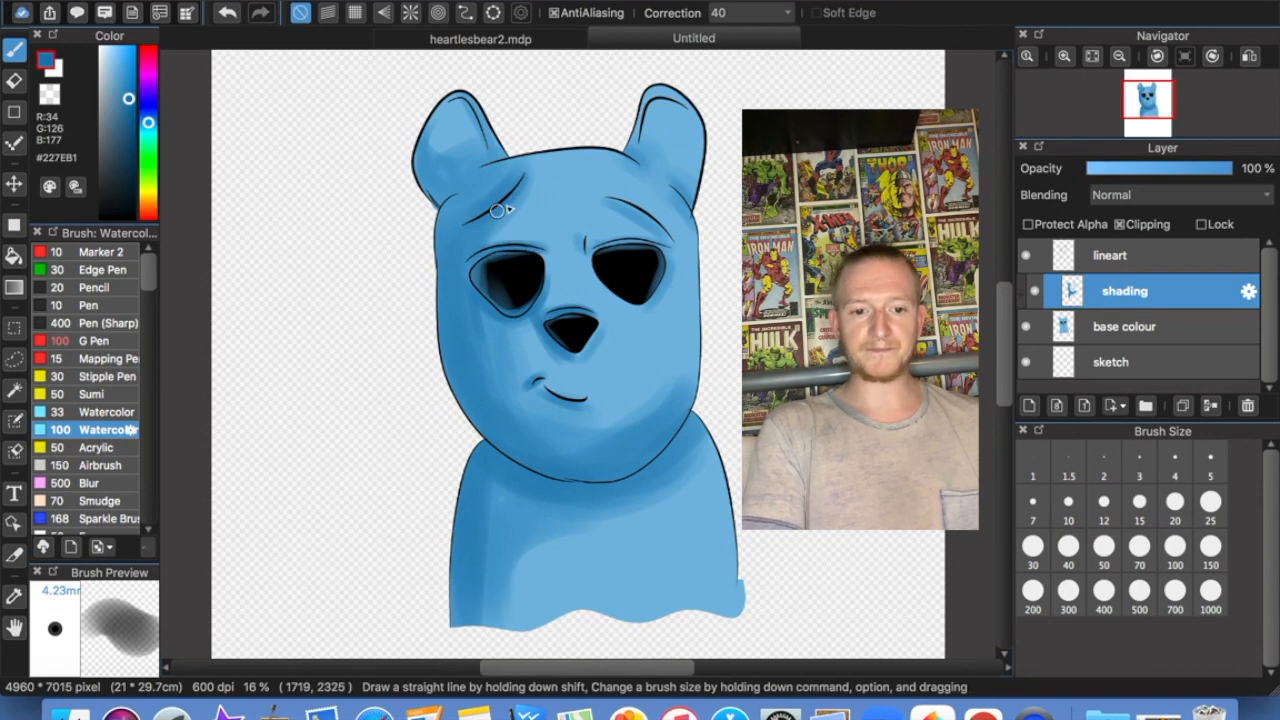
left_click_drag(501, 209, 459, 225)
mouse_move(610, 202)
left_mouse_down()
mouse_move(645, 214)
mouse_move(669, 242)
mouse_move(609, 201)
mouse_move(672, 261)
left_mouse_up()
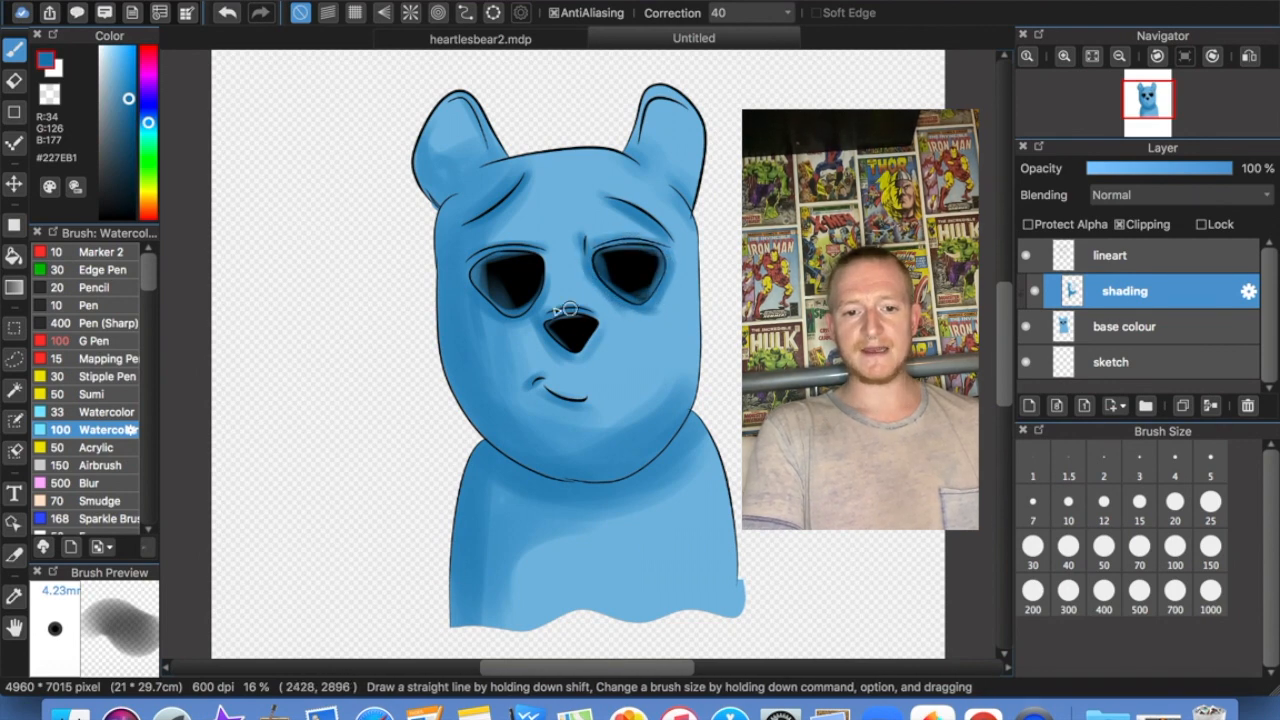
On the shading layer, use #126796 at size 150 to darken the face's left edge, the chin and the area under the head
left_click(1129, 335)
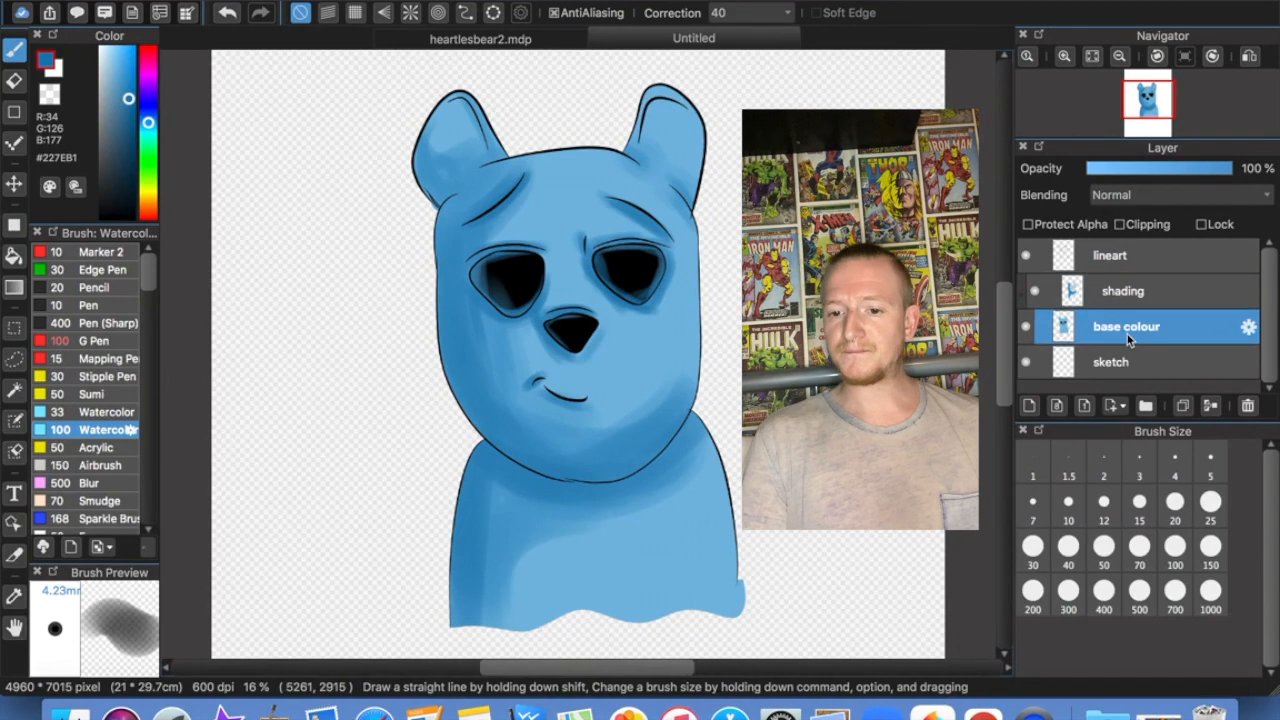
left_click(1127, 302)
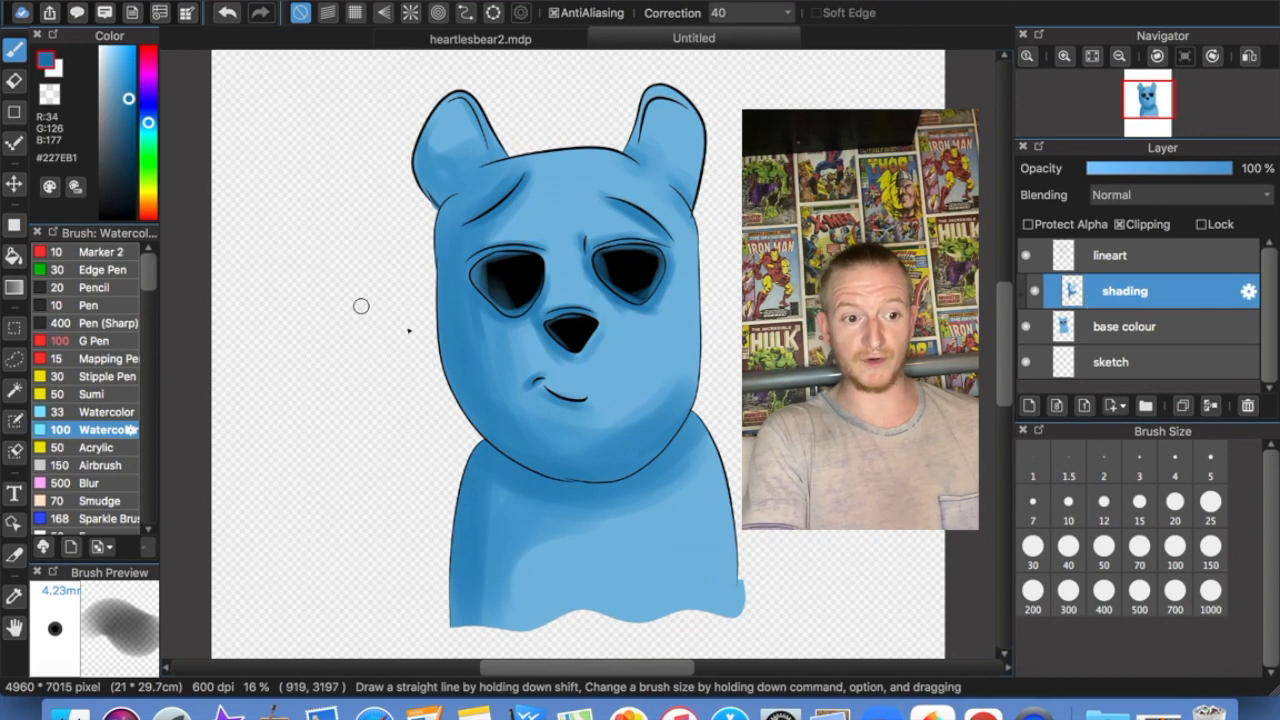
left_click(130, 118)
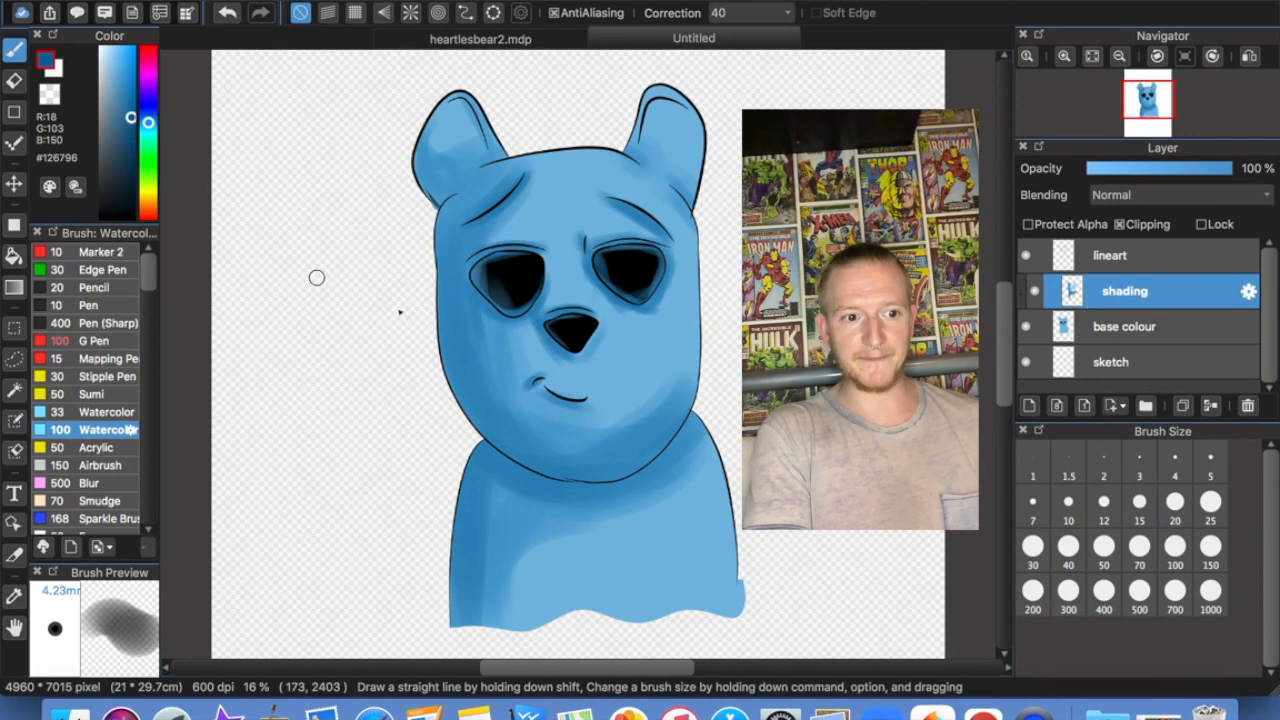
left_click(1210, 547)
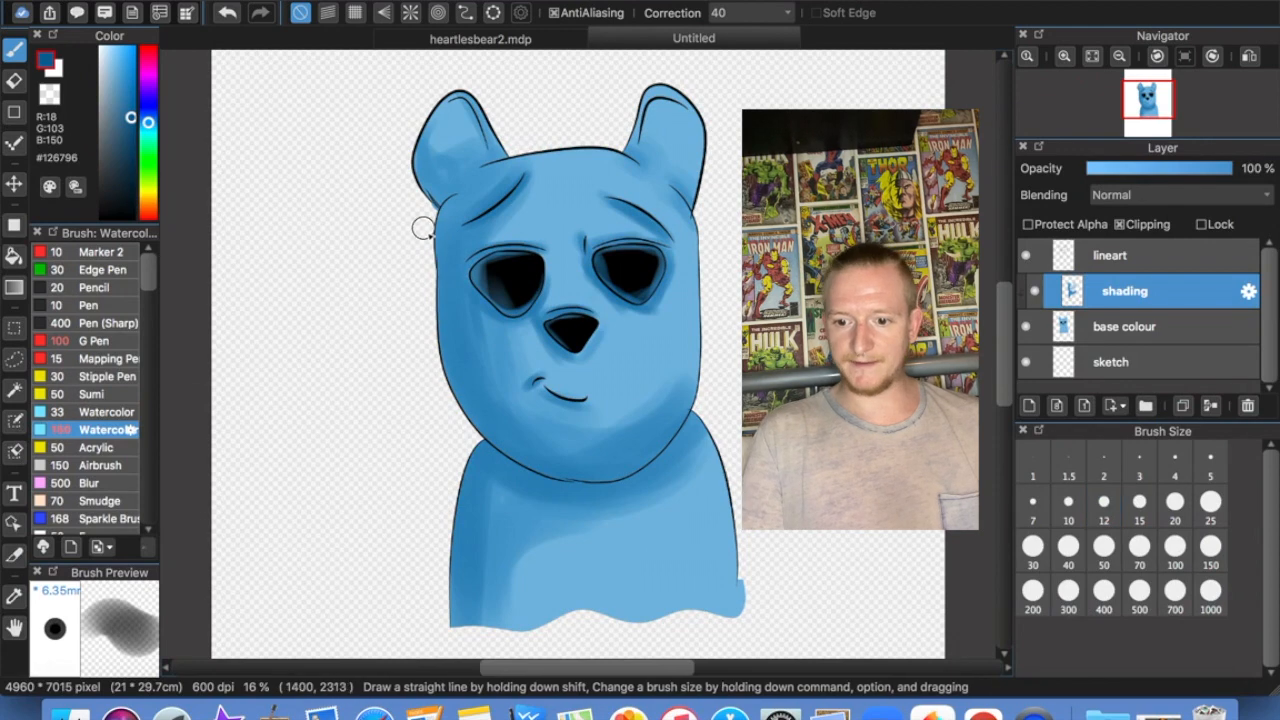
mouse_move(443, 274)
left_mouse_down()
mouse_move(458, 380)
mouse_move(443, 357)
mouse_move(557, 491)
mouse_move(480, 423)
mouse_move(675, 430)
mouse_move(629, 471)
mouse_move(514, 443)
mouse_move(671, 414)
mouse_move(517, 479)
mouse_move(502, 457)
left_mouse_up()
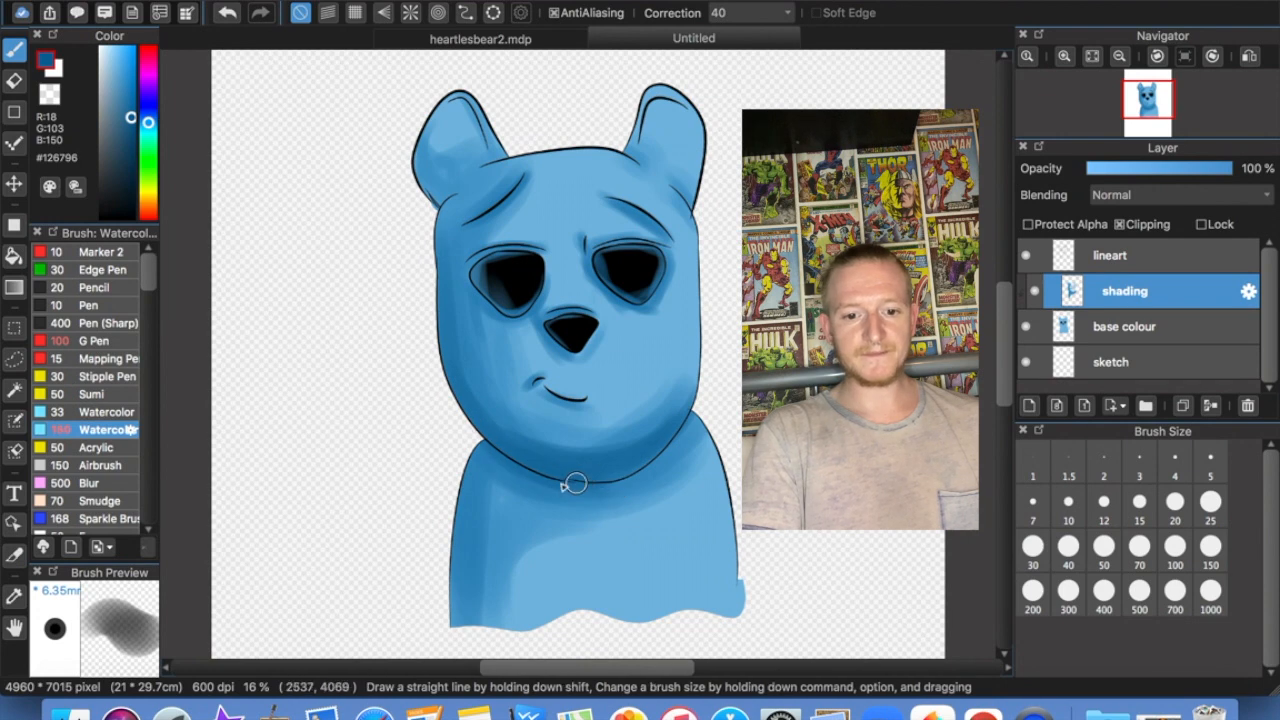
mouse_move(681, 432)
left_mouse_down()
mouse_move(665, 466)
mouse_move(528, 479)
mouse_move(492, 453)
left_mouse_up()
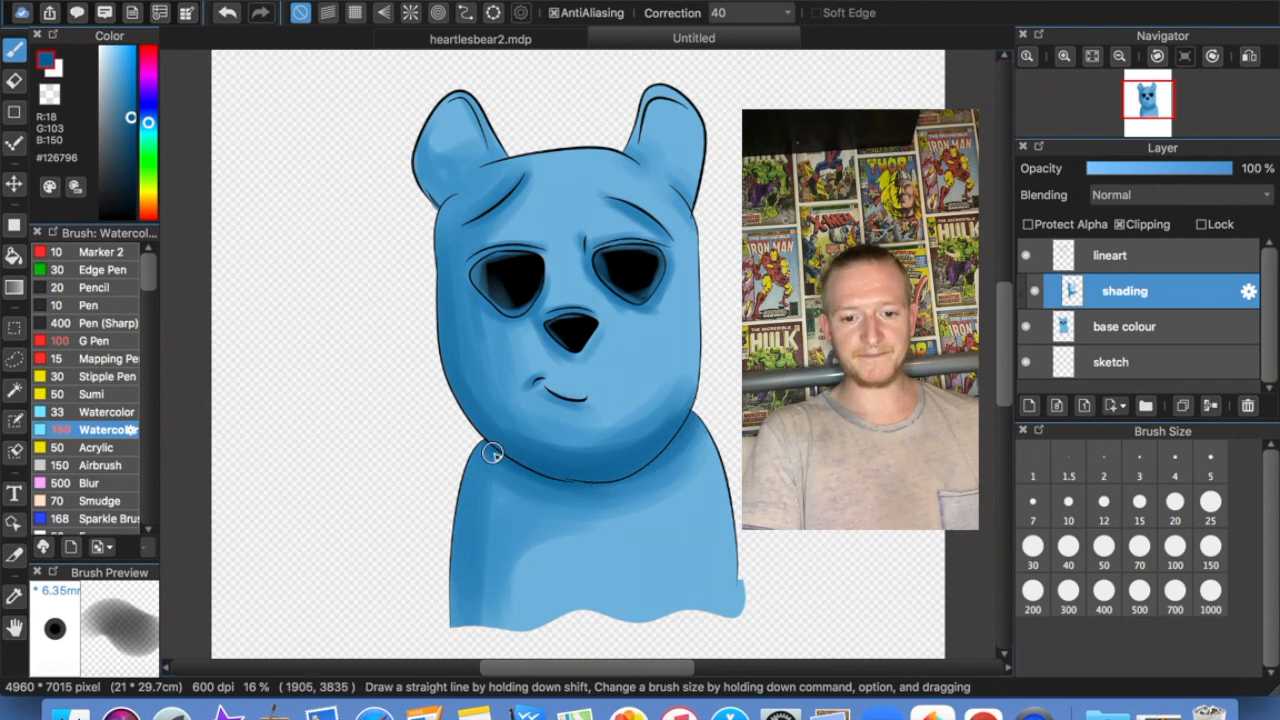
mouse_move(614, 489)
left_mouse_down()
mouse_move(690, 430)
mouse_move(488, 452)
mouse_move(478, 474)
left_mouse_up()
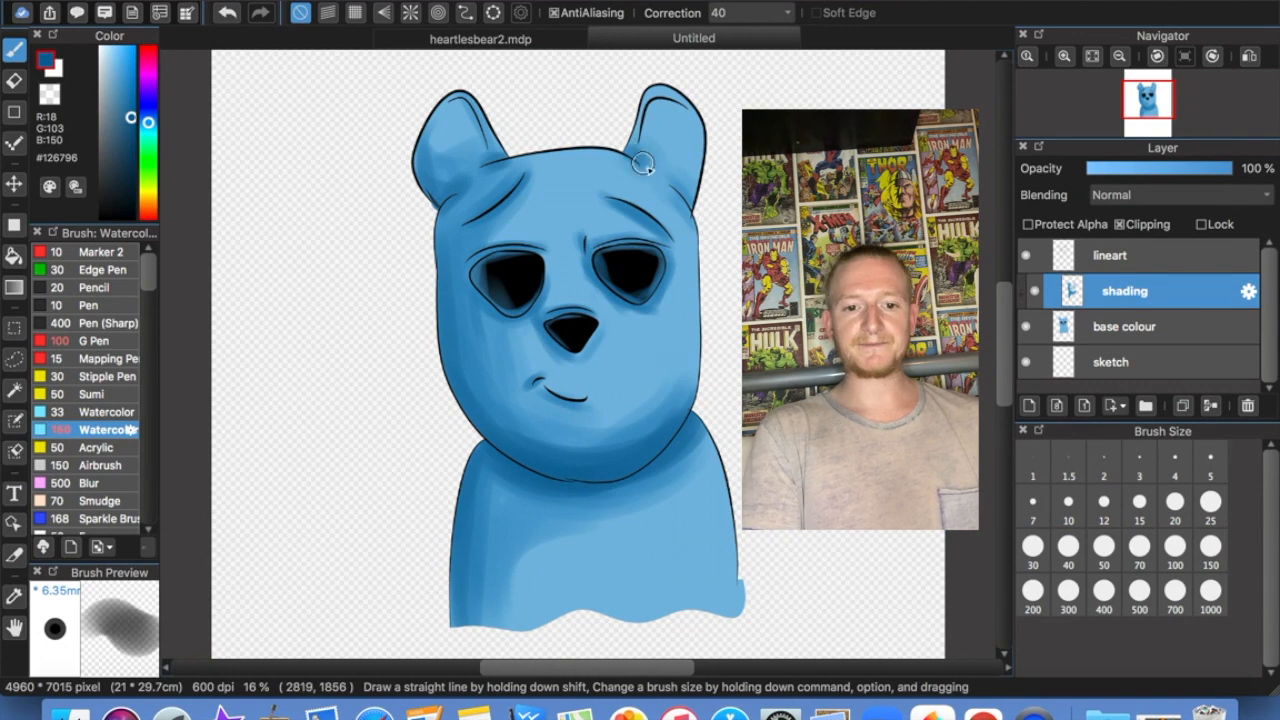
On the lineart layer, paint both eyes solid black with the Watercolor brush
left_click(1165, 262)
left_click_drag(128, 208, 175, 239)
mouse_move(491, 271)
left_mouse_down()
mouse_move(517, 317)
mouse_move(500, 305)
mouse_move(513, 313)
mouse_move(536, 281)
mouse_move(520, 310)
mouse_move(491, 286)
left_mouse_up()
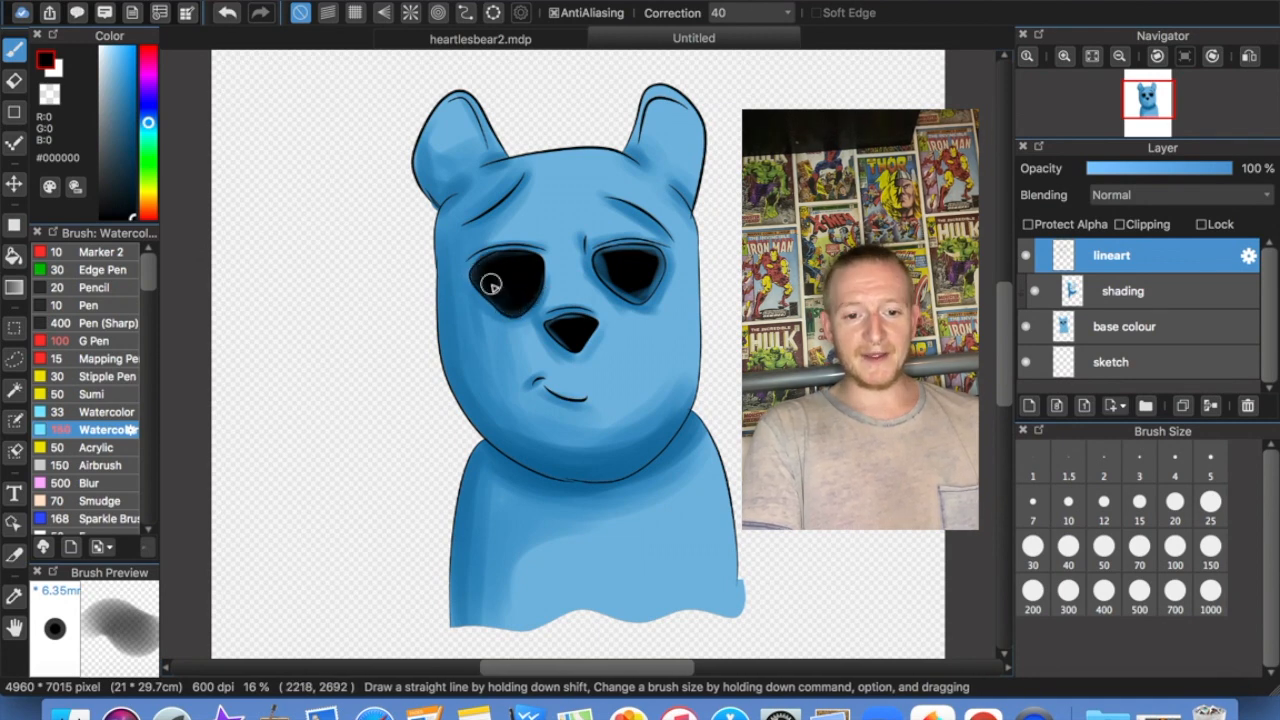
mouse_move(599, 267)
left_mouse_down()
mouse_move(640, 303)
mouse_move(604, 274)
mouse_move(636, 298)
mouse_move(656, 259)
left_mouse_up()
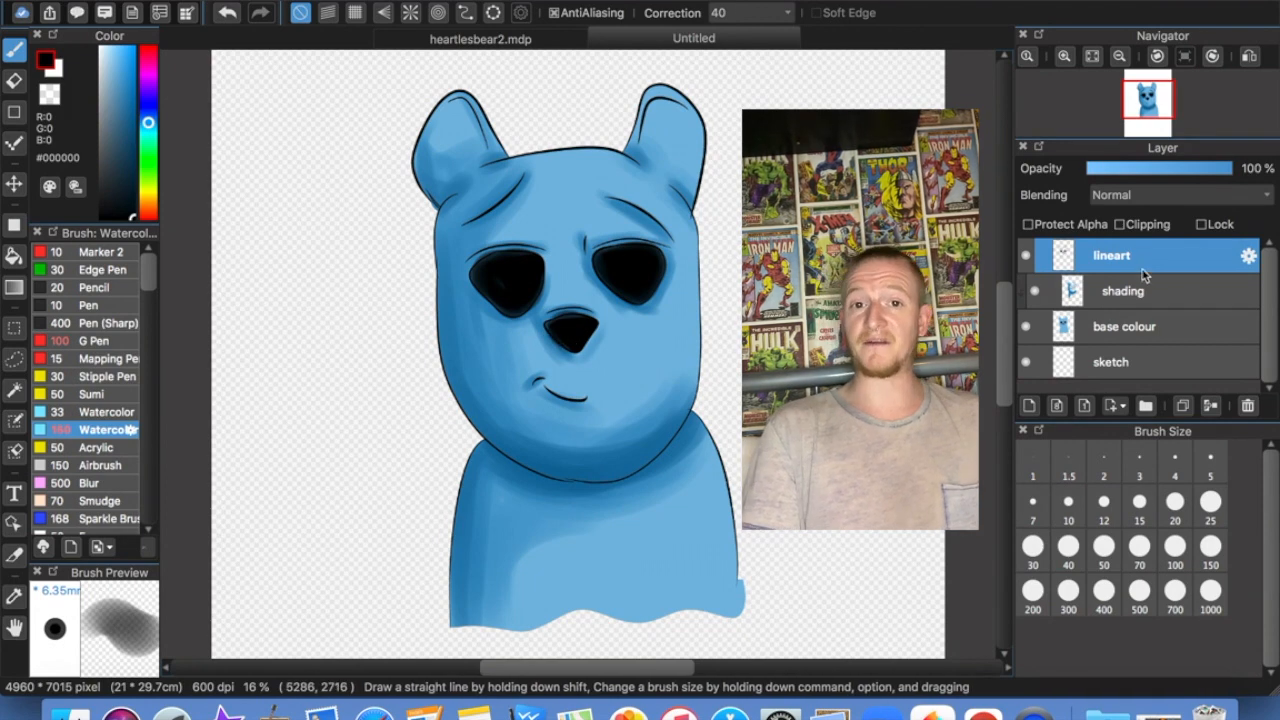
Add a new layer directly above the shading layer and turn on clipping for it
left_click(1125, 305)
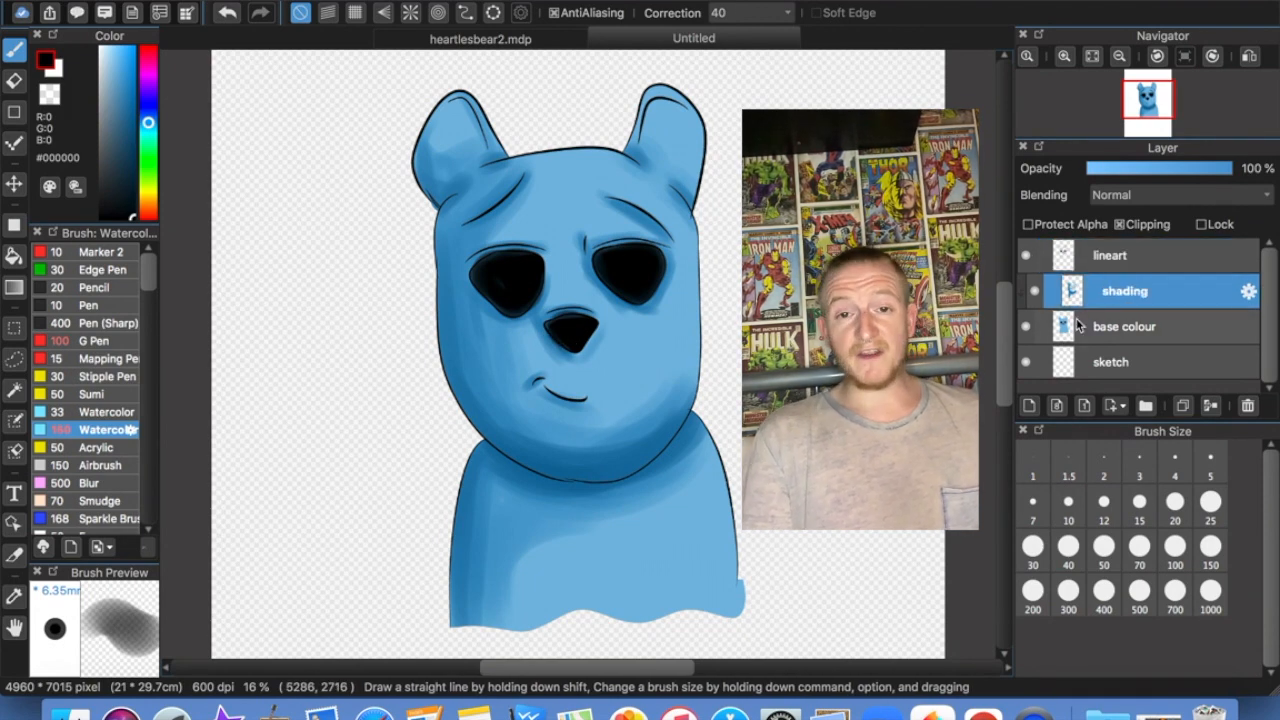
left_click(1030, 404)
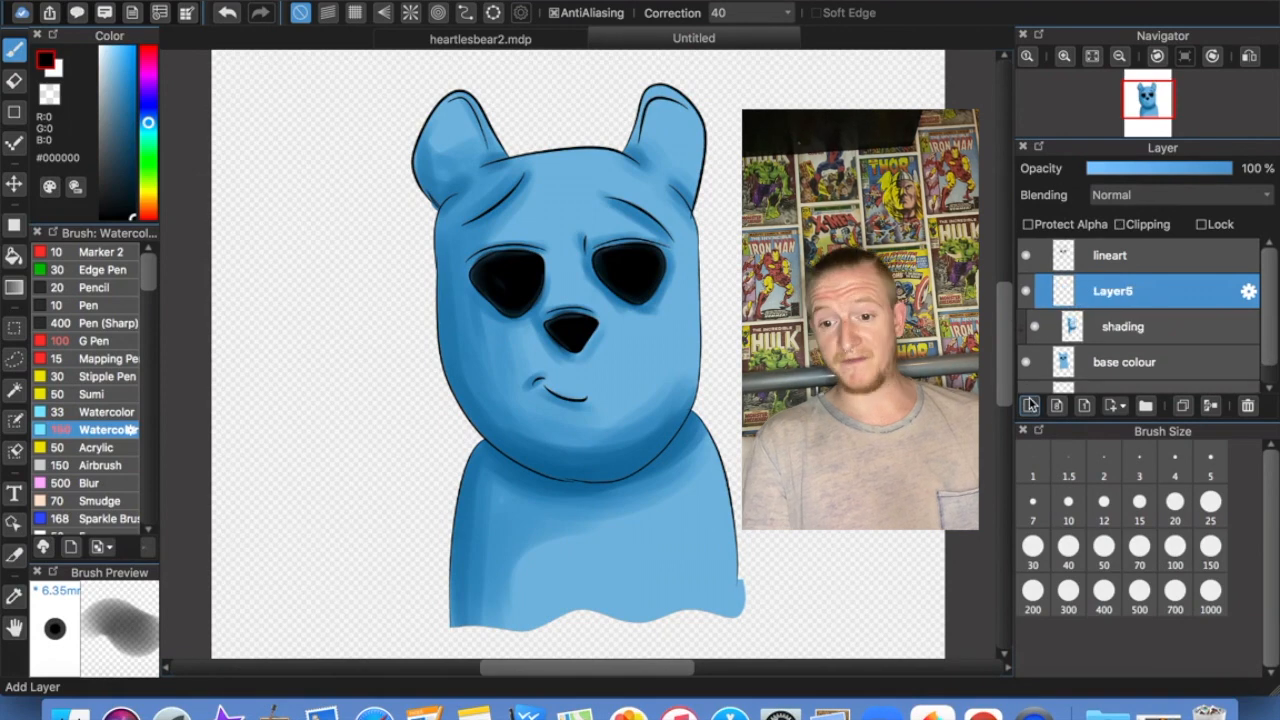
left_click(1150, 226)
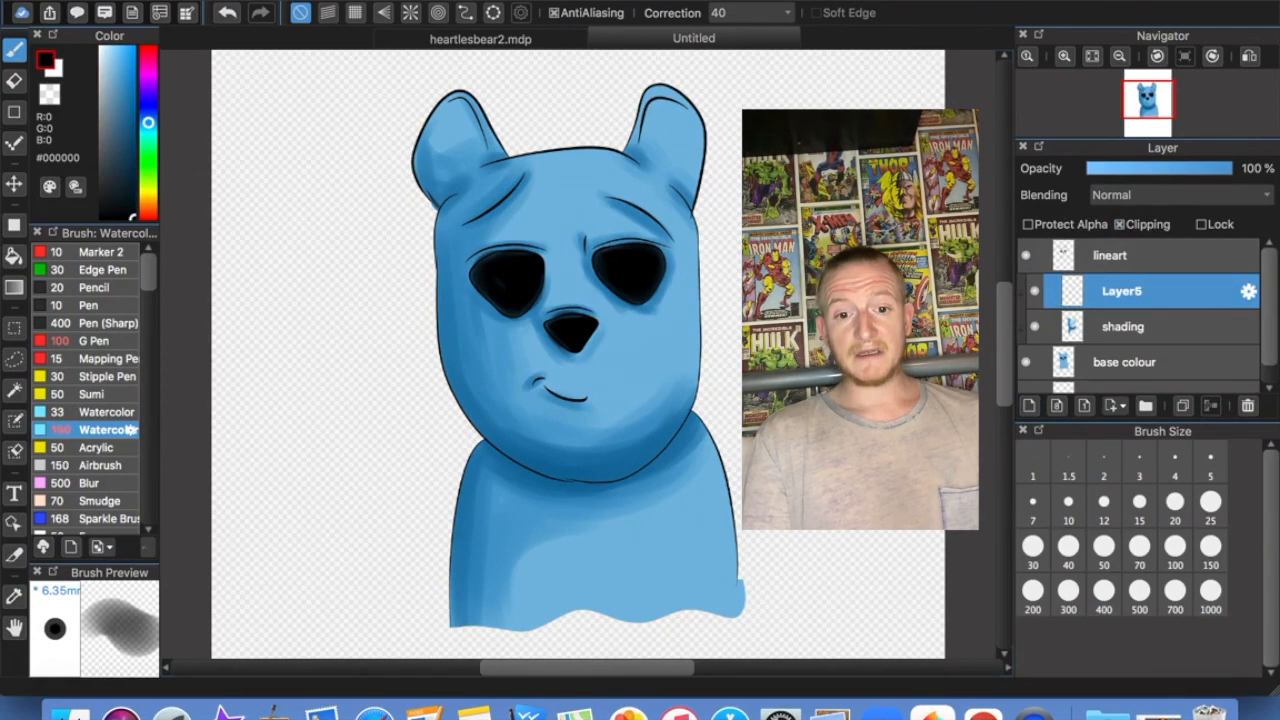
With the Airbrush at size 400 in light blue #BADFF4, brush soft highlights on the forehead, muzzle, right cheek and ears
key("i")
left_click(566, 277)
left_click(108, 54)
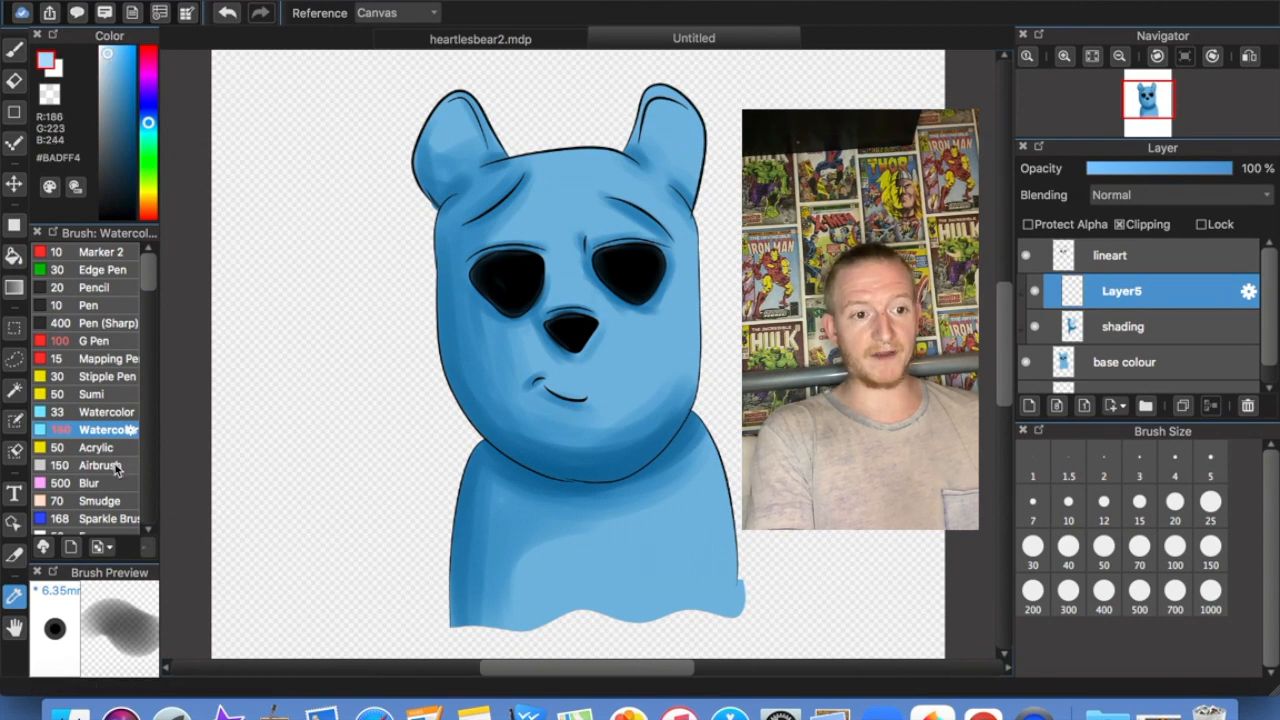
left_click(114, 466)
left_click(1112, 594)
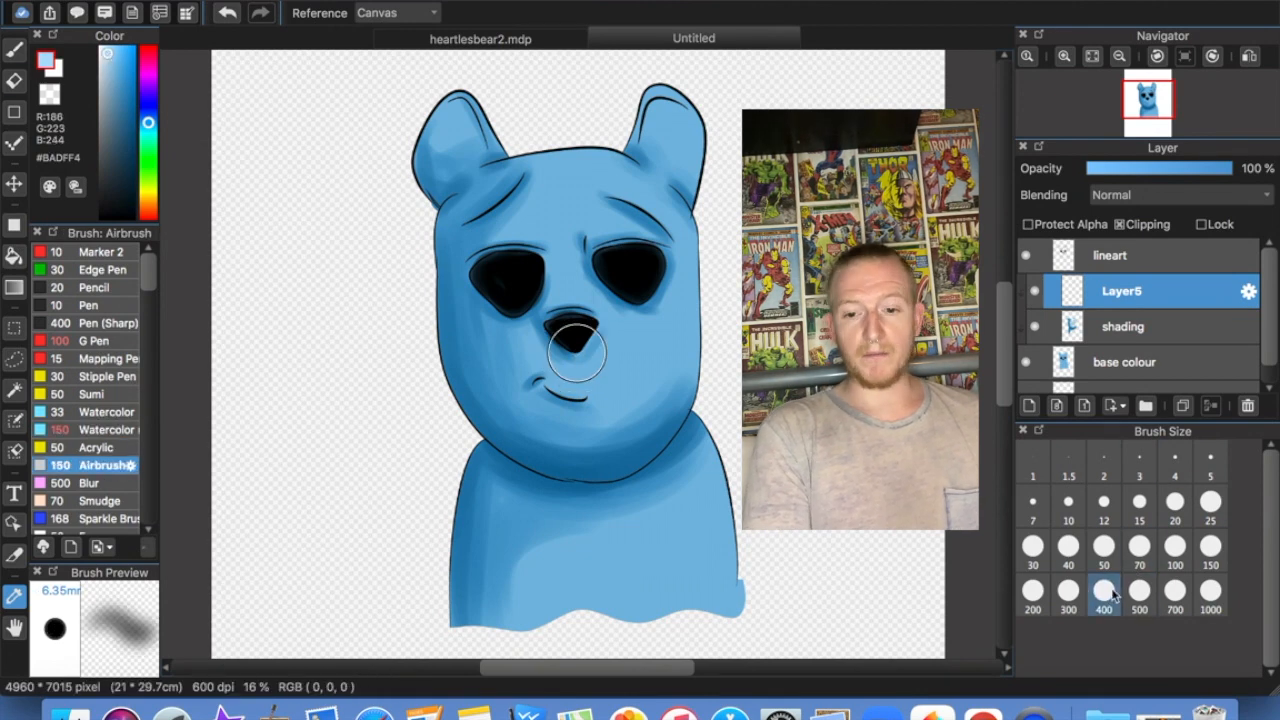
left_click(14, 48)
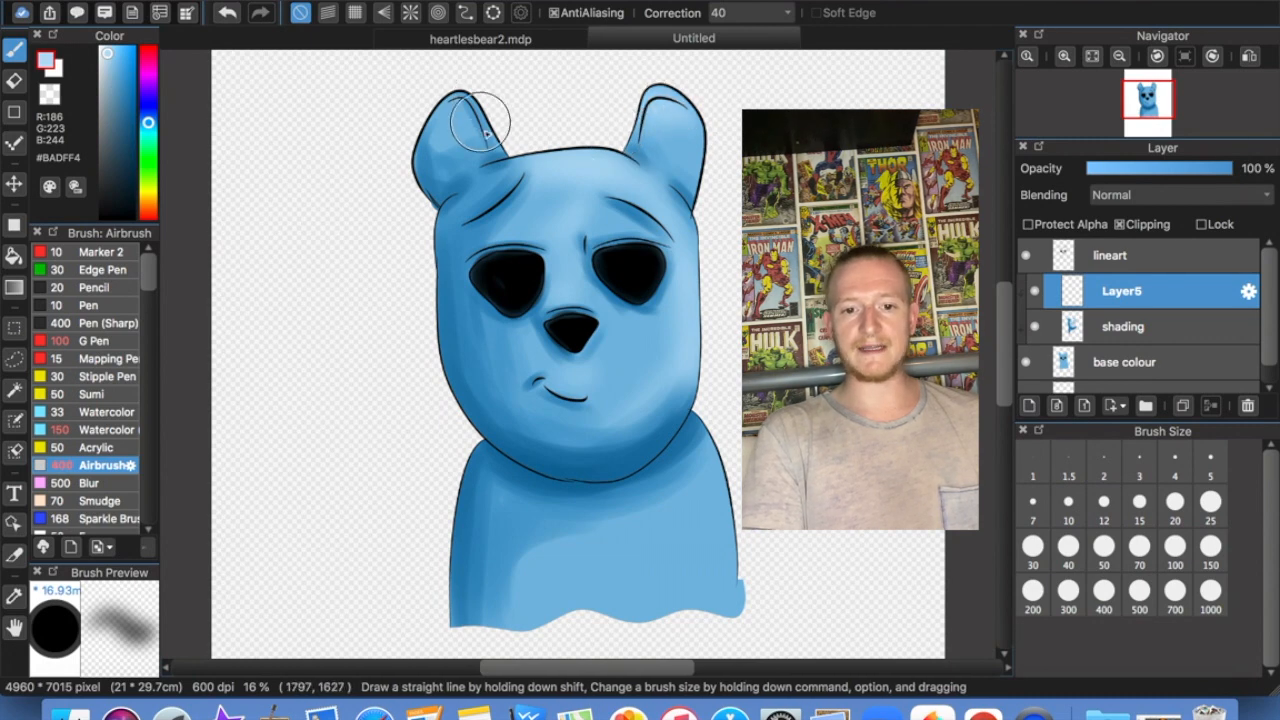
Set the highlight layer's blending to Add and brush a few more highlights around the brows
left_click(1130, 197)
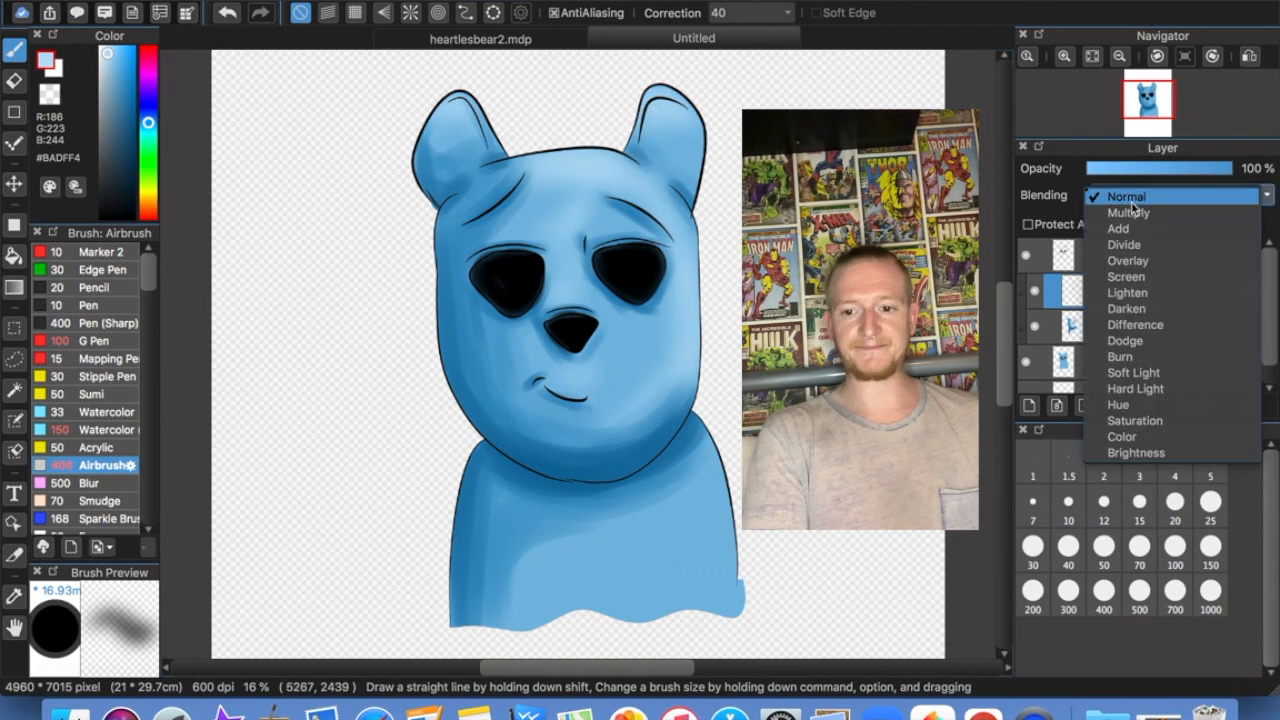
left_click(1133, 229)
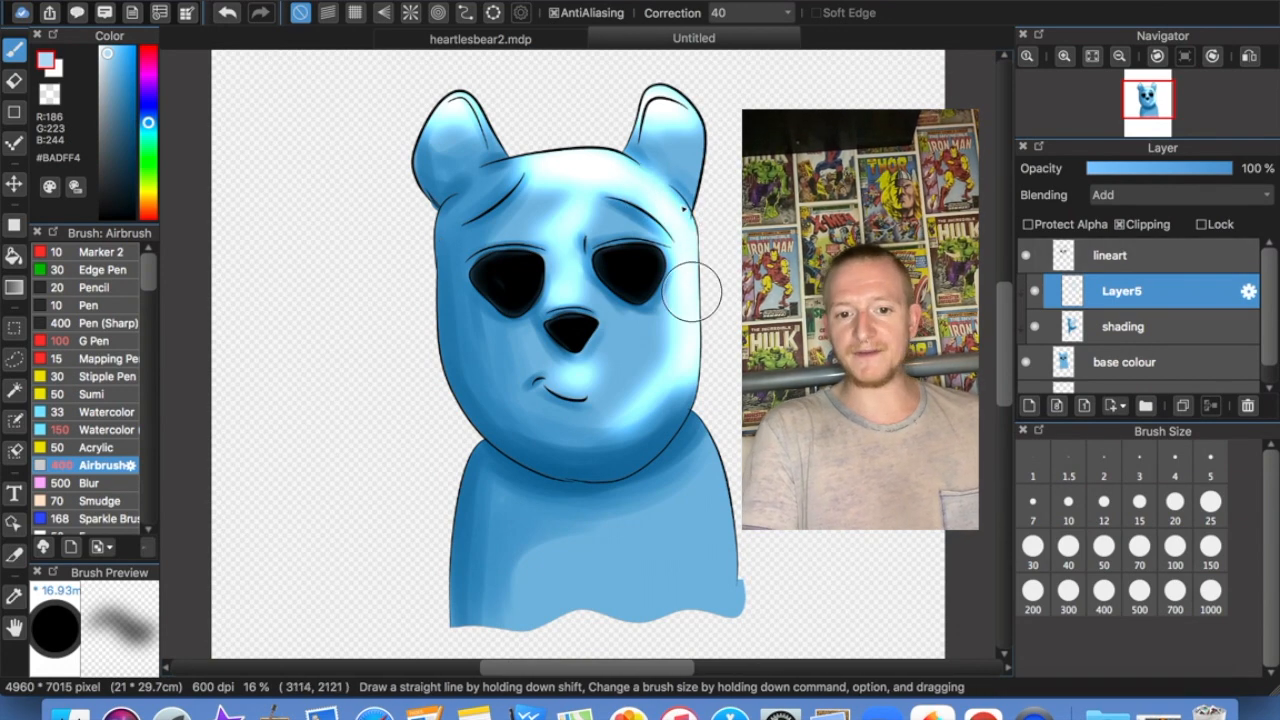
left_click_drag(615, 229, 637, 226)
mouse_move(476, 203)
left_mouse_down()
mouse_move(499, 171)
mouse_move(476, 198)
left_mouse_up()
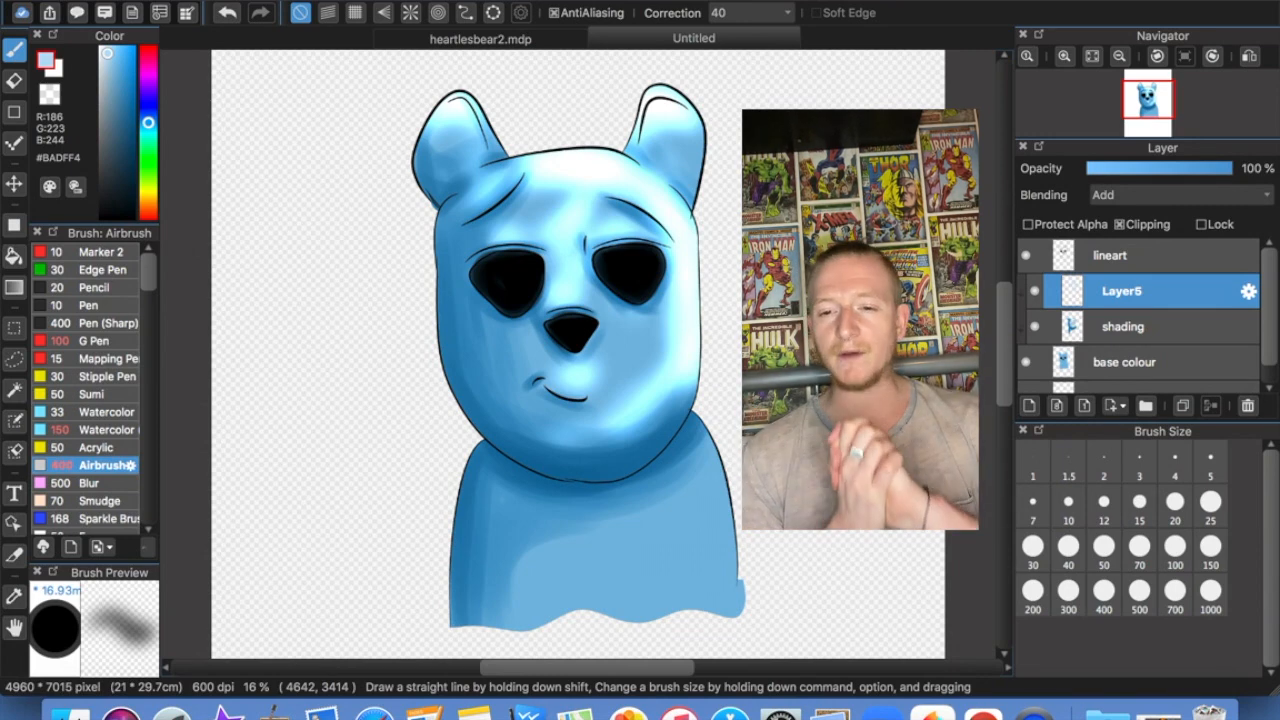
left_click(1183, 197)
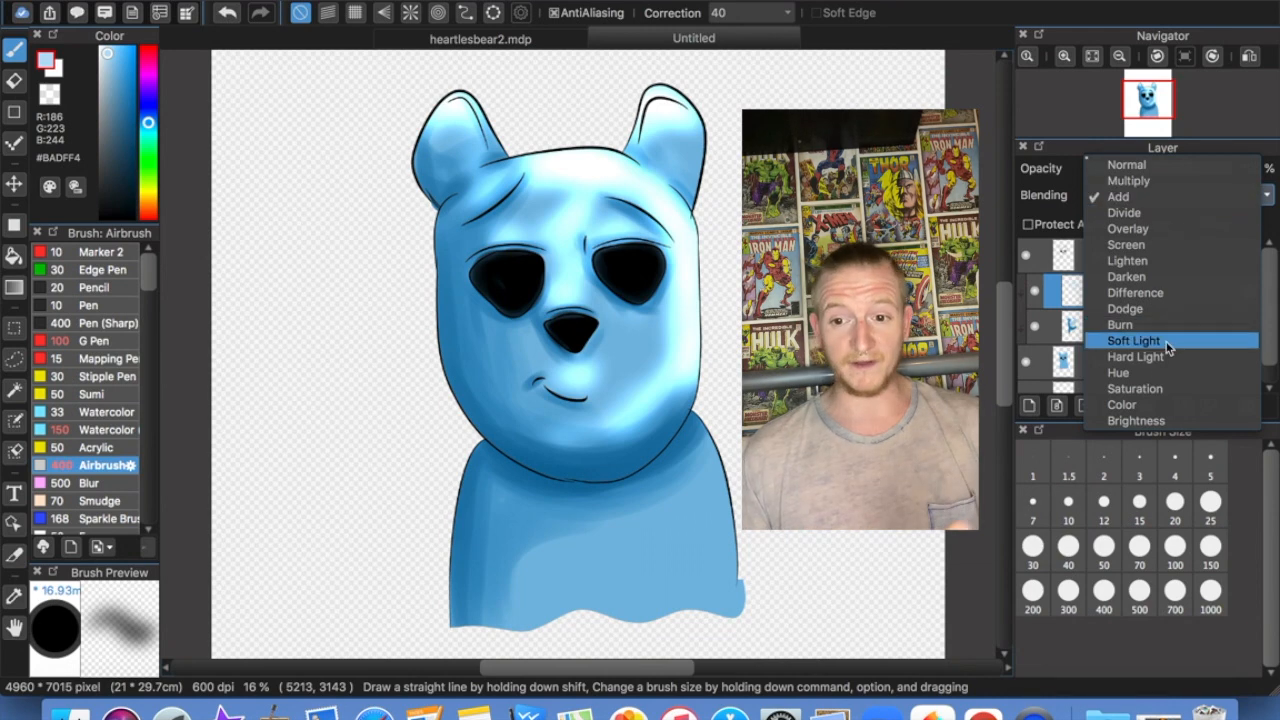
left_click(1073, 168)
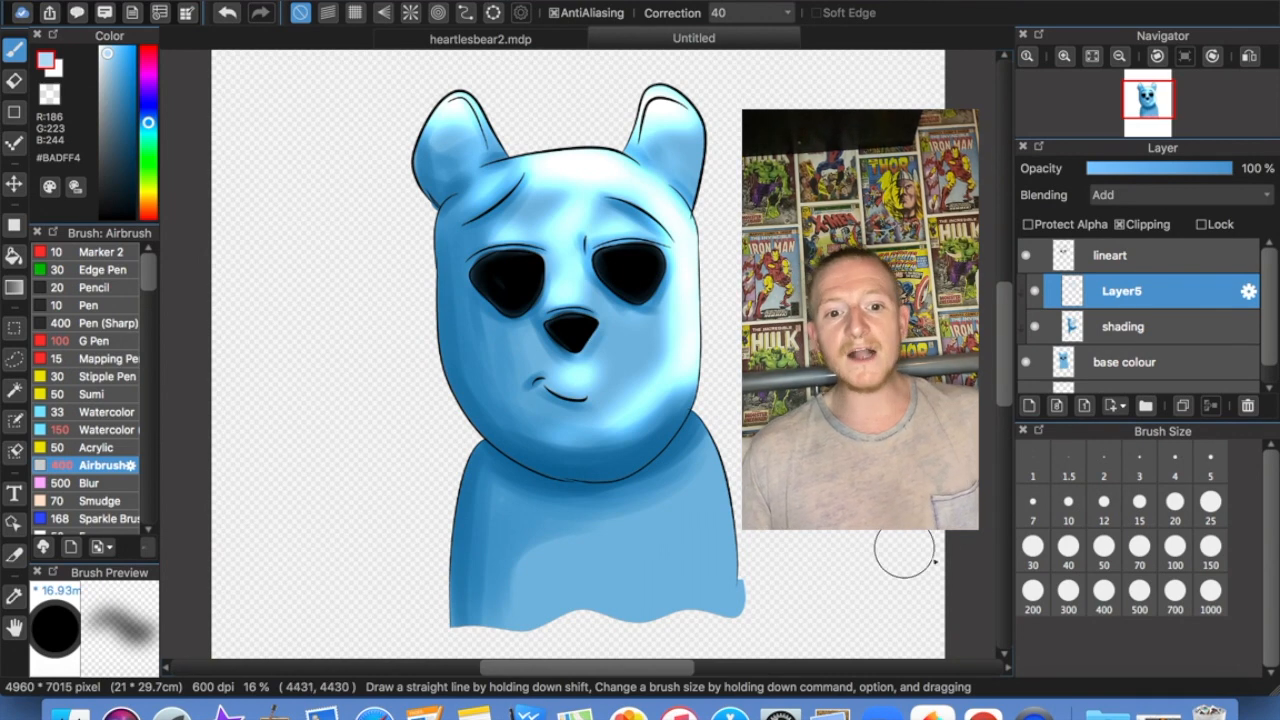
Select the base colour layer and choose the Edge Pen with bright green #37E41B
left_click(1189, 330)
left_click(1177, 361)
left_click(95, 270)
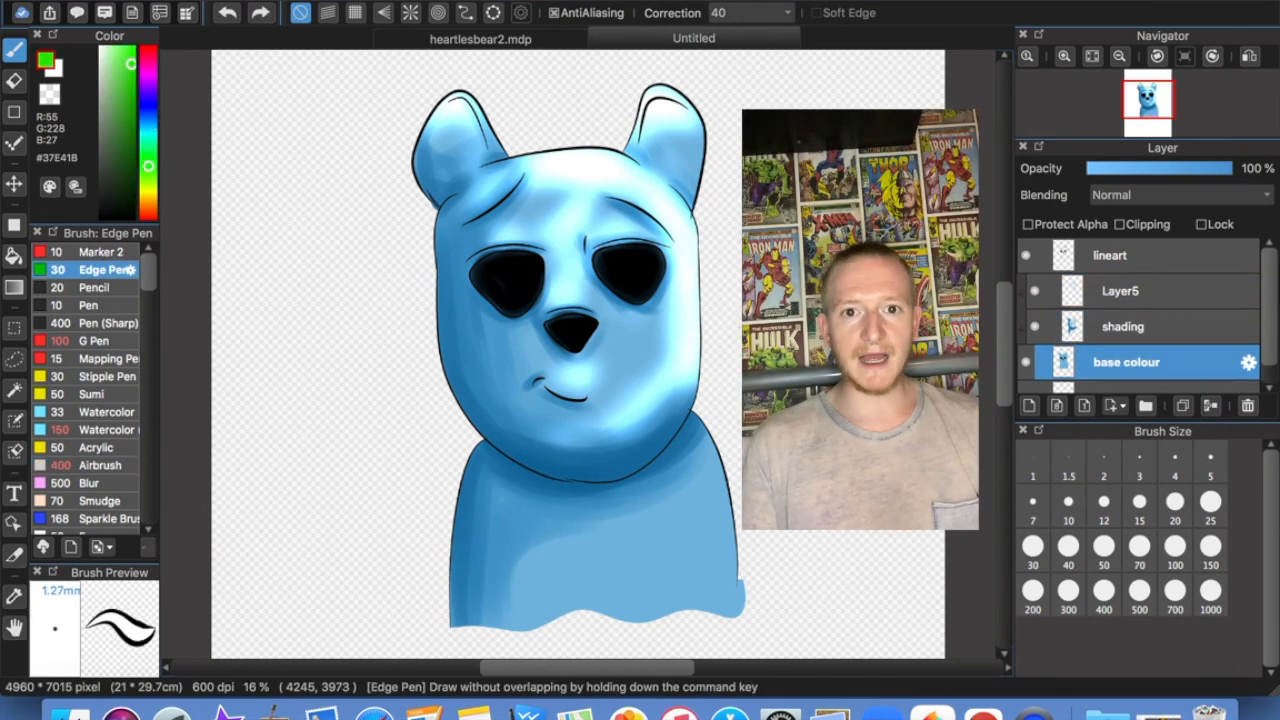